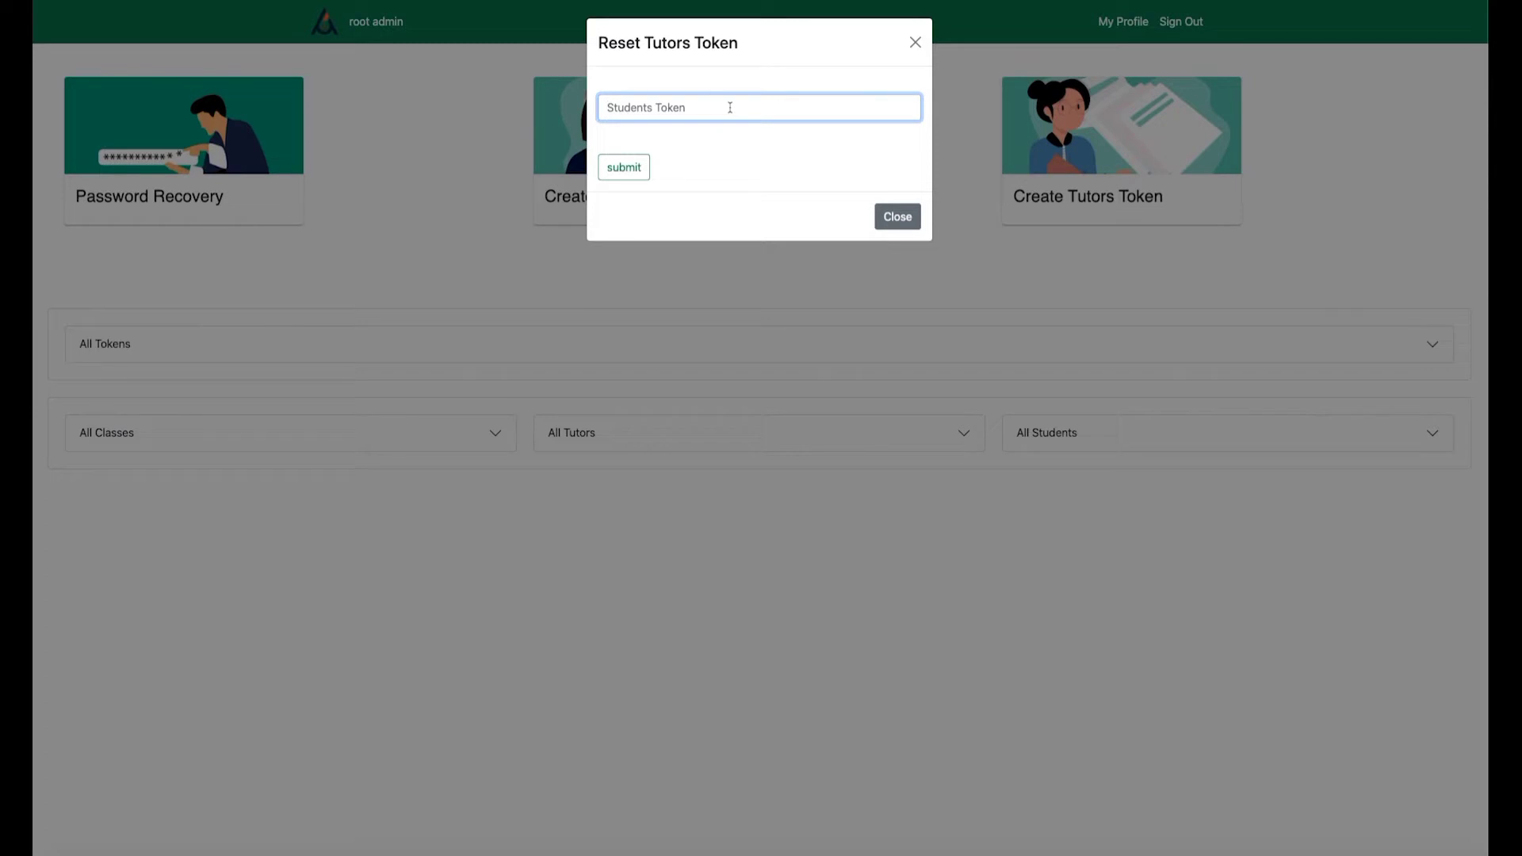
{"action": "type", "text": "12345"}
{"action": "left_click", "coordinate": [626, 169]}
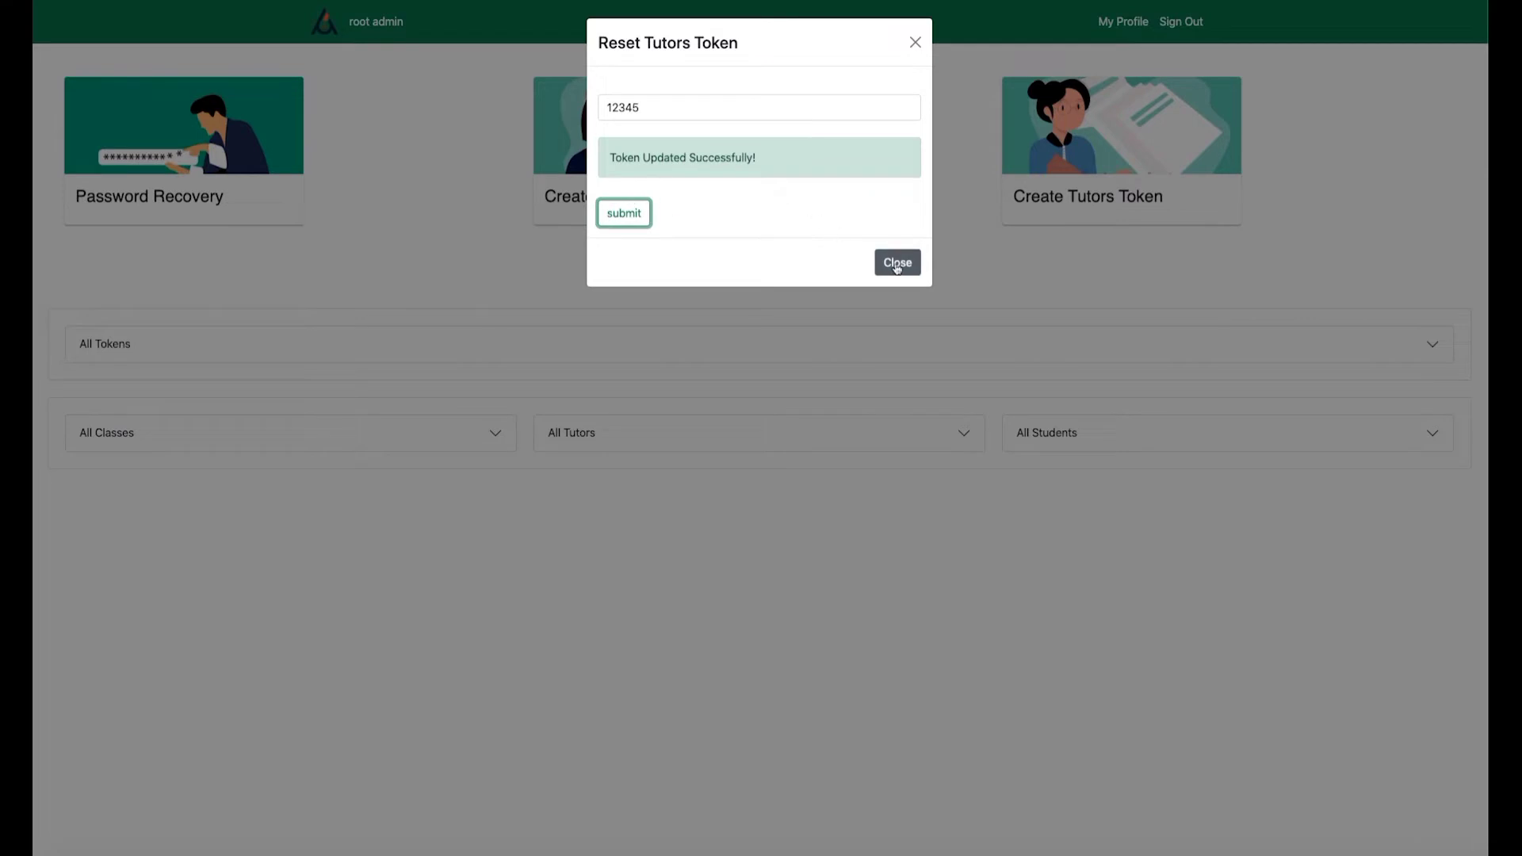
{"action": "left_click", "coordinate": [896, 265]}
Reset the students' token to 12 and display the All Tokens list.
{"action": "left_click", "coordinate": [696, 193]}
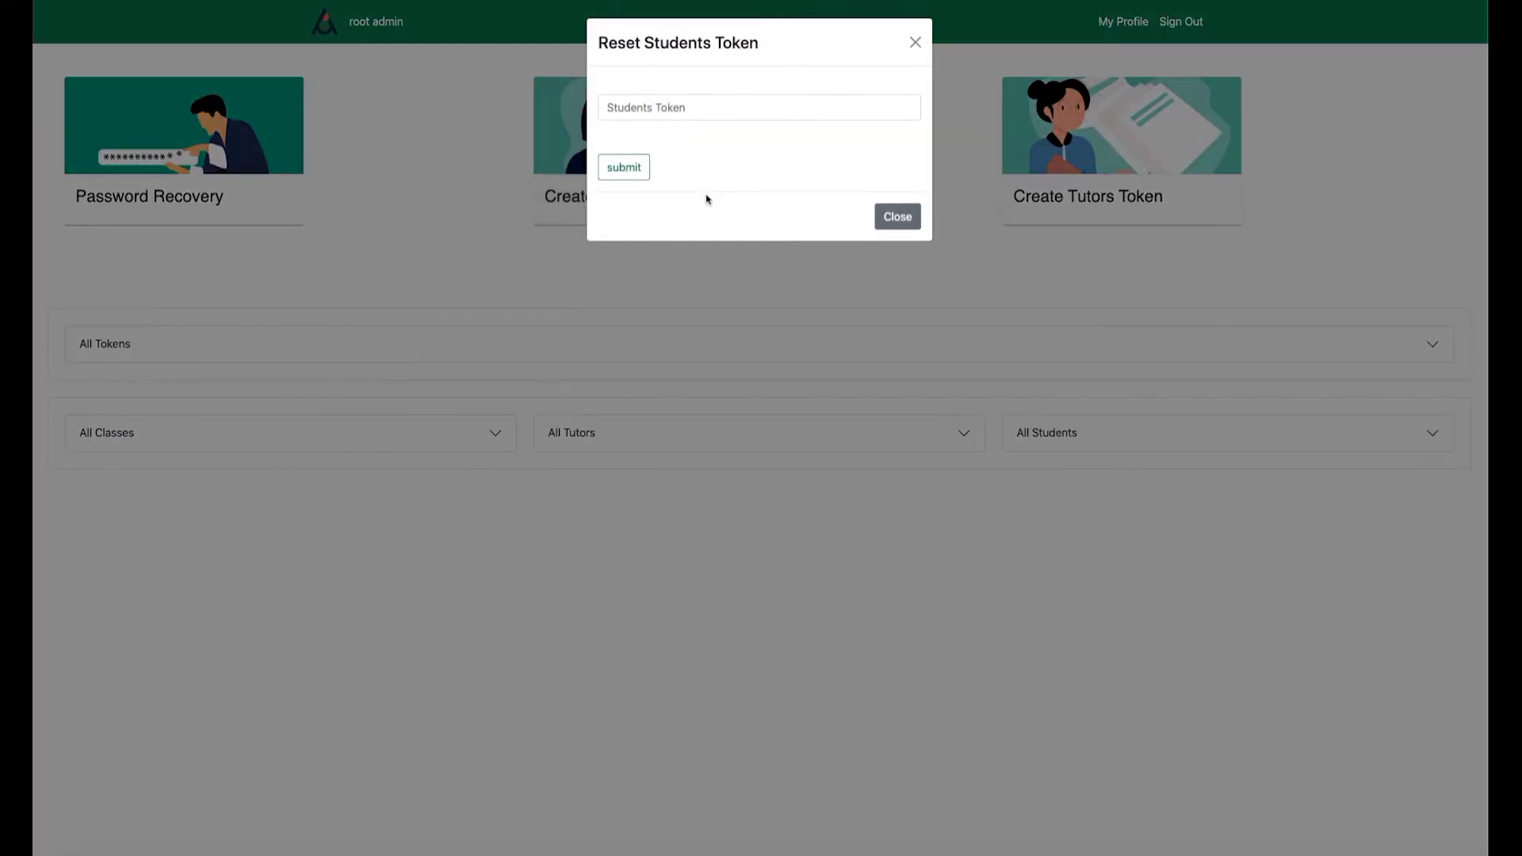
{"action": "left_click", "coordinate": [684, 107]}
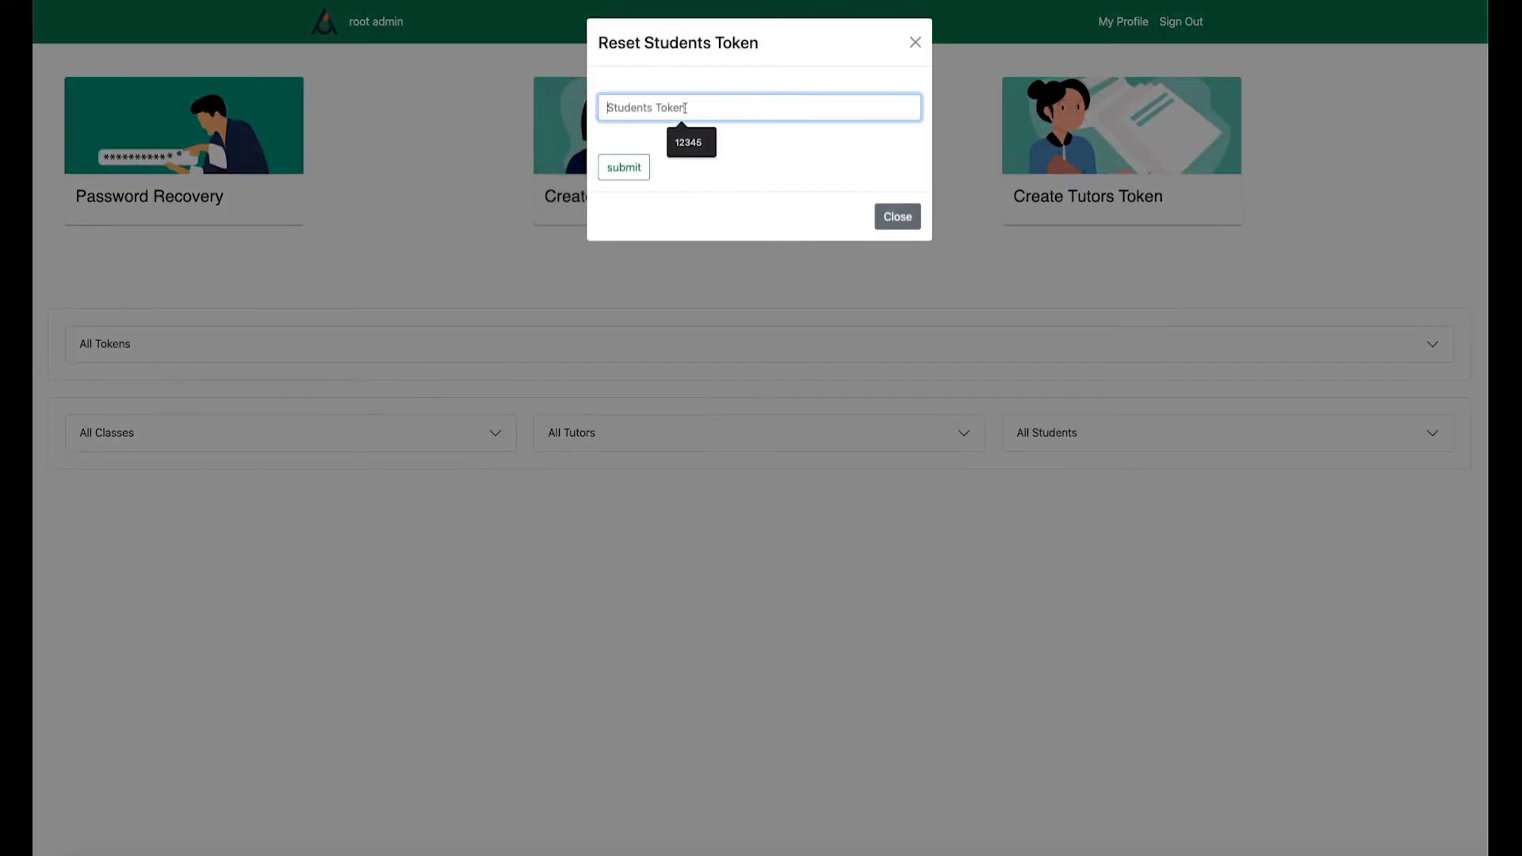
{"action": "type", "text": "1234"}
{"action": "left_click", "coordinate": [626, 168]}
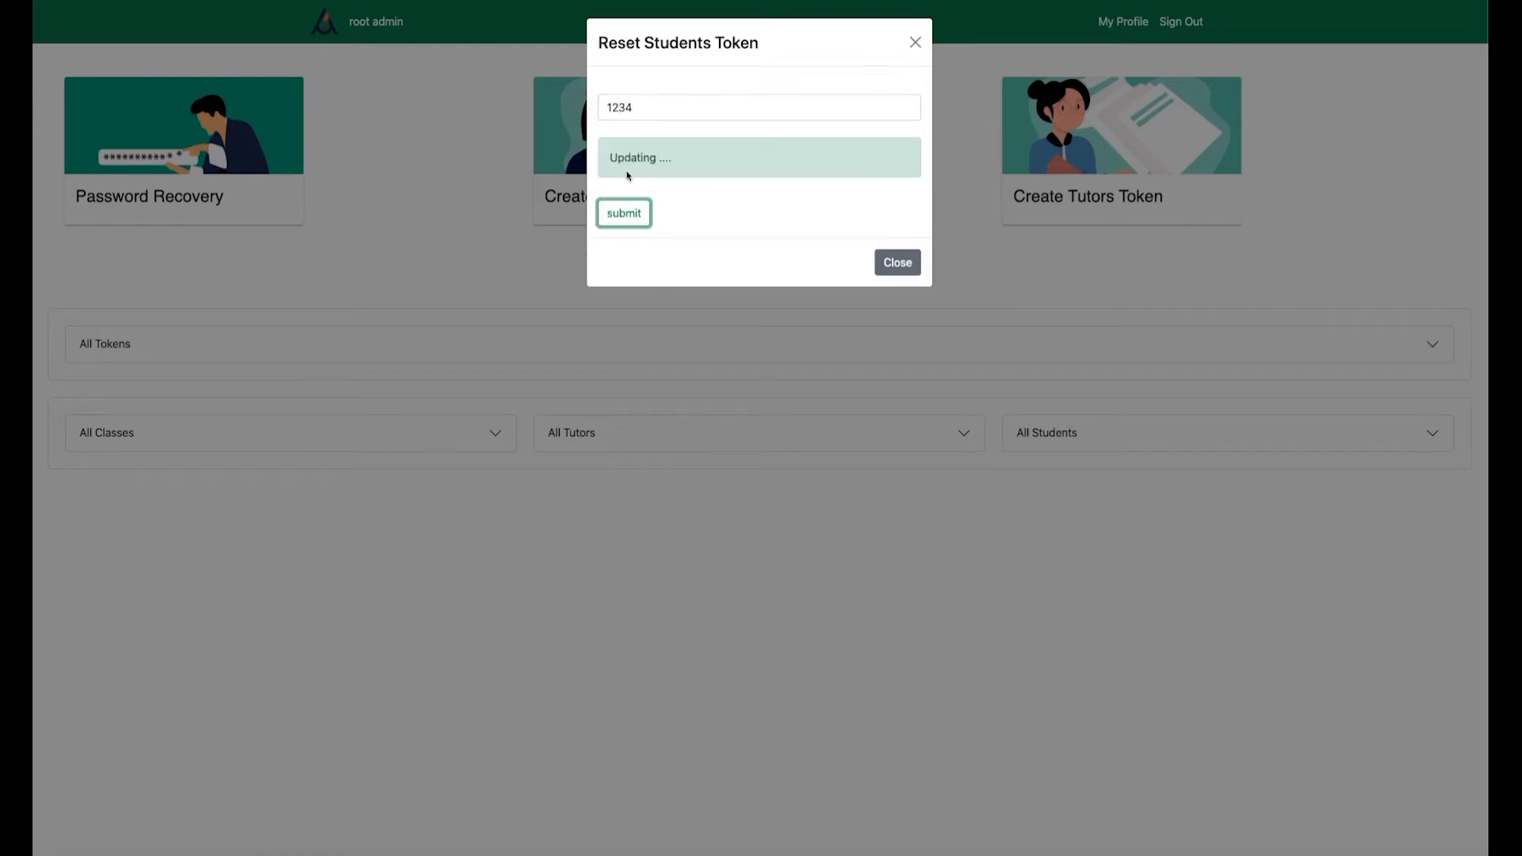
{"action": "left_click", "coordinate": [895, 263]}
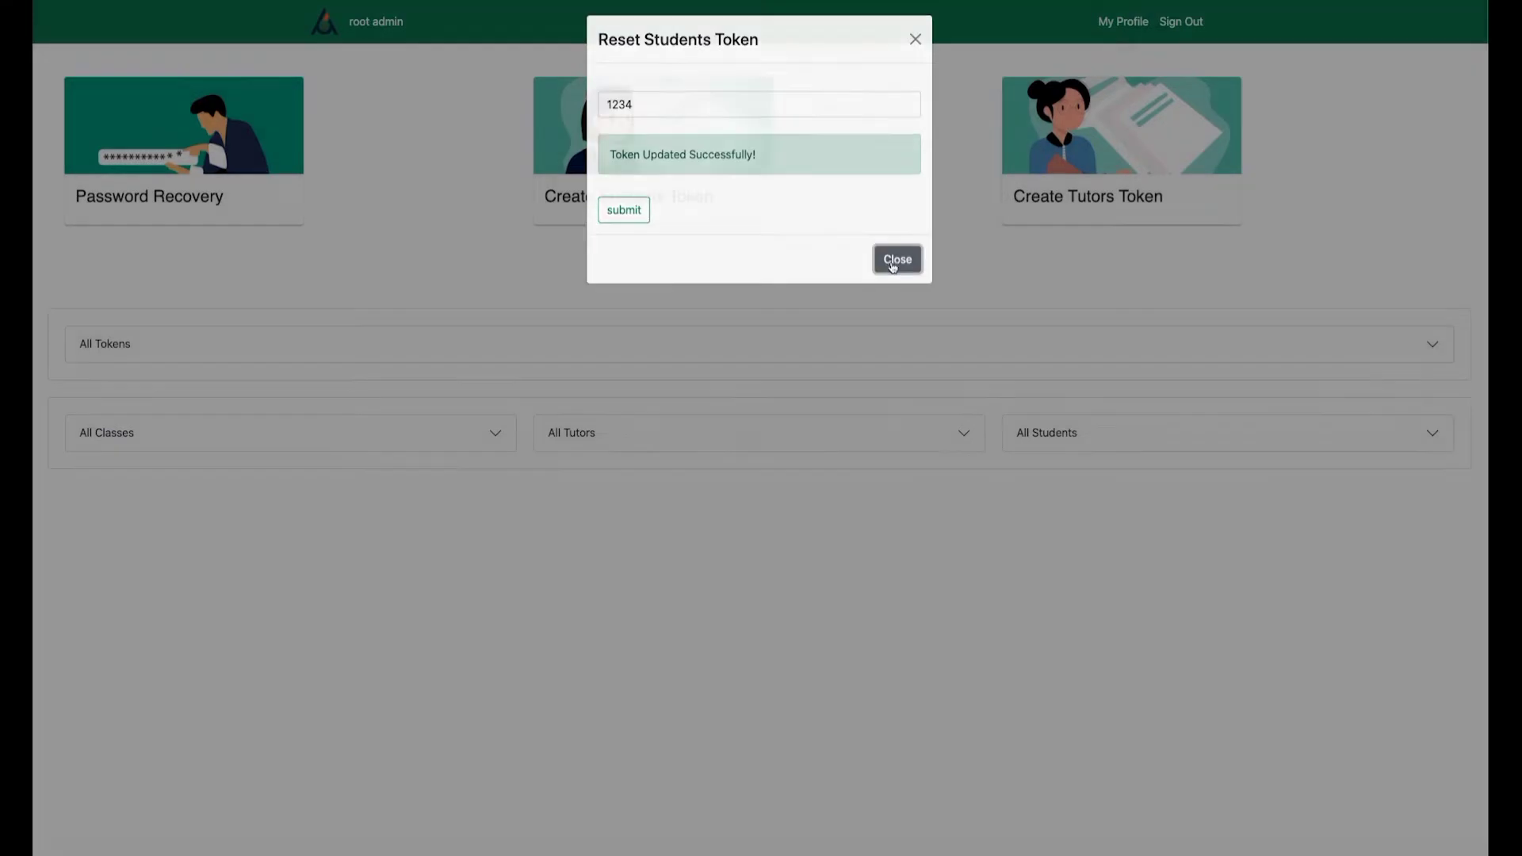
{"action": "left_click", "coordinate": [1189, 350]}
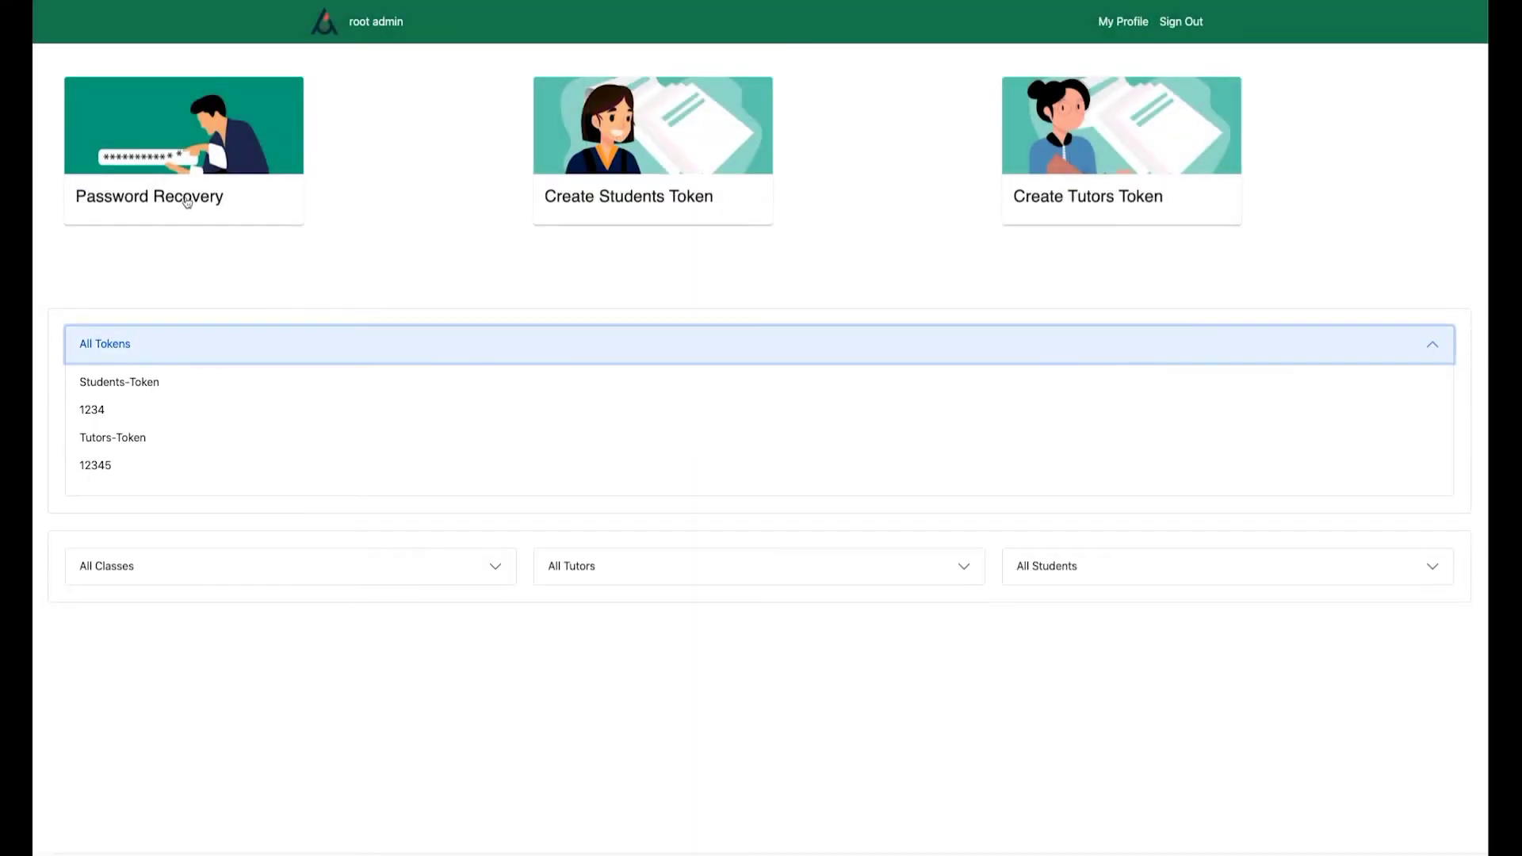
In Password Recovery, choose the tutor's saved e-mail and submit a too-short new password.
{"action": "left_click", "coordinate": [243, 200]}
{"action": "left_click", "coordinate": [713, 107]}
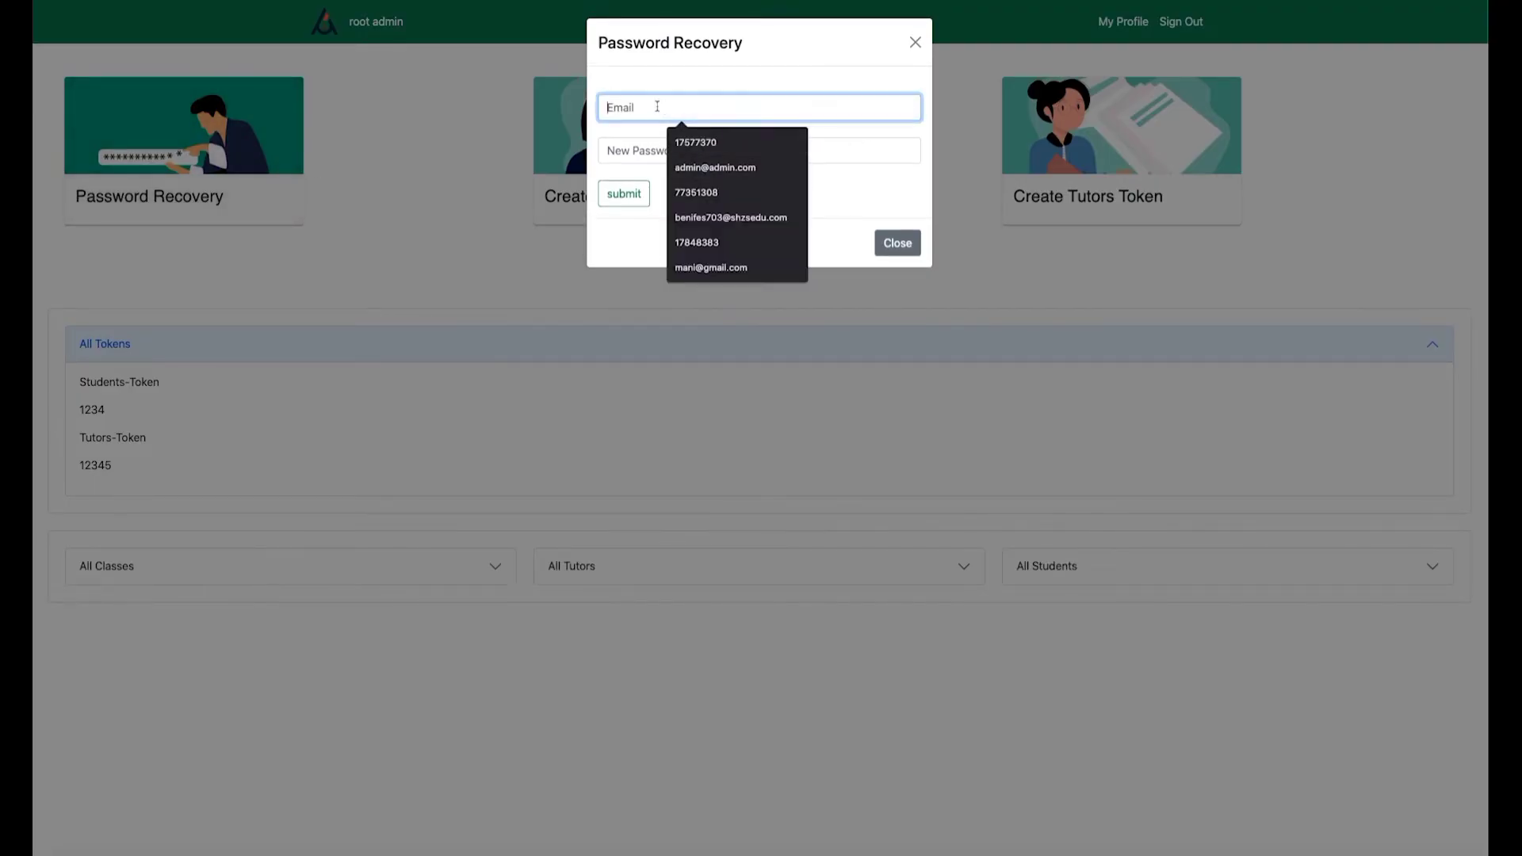
{"action": "type", "text": "mani"}
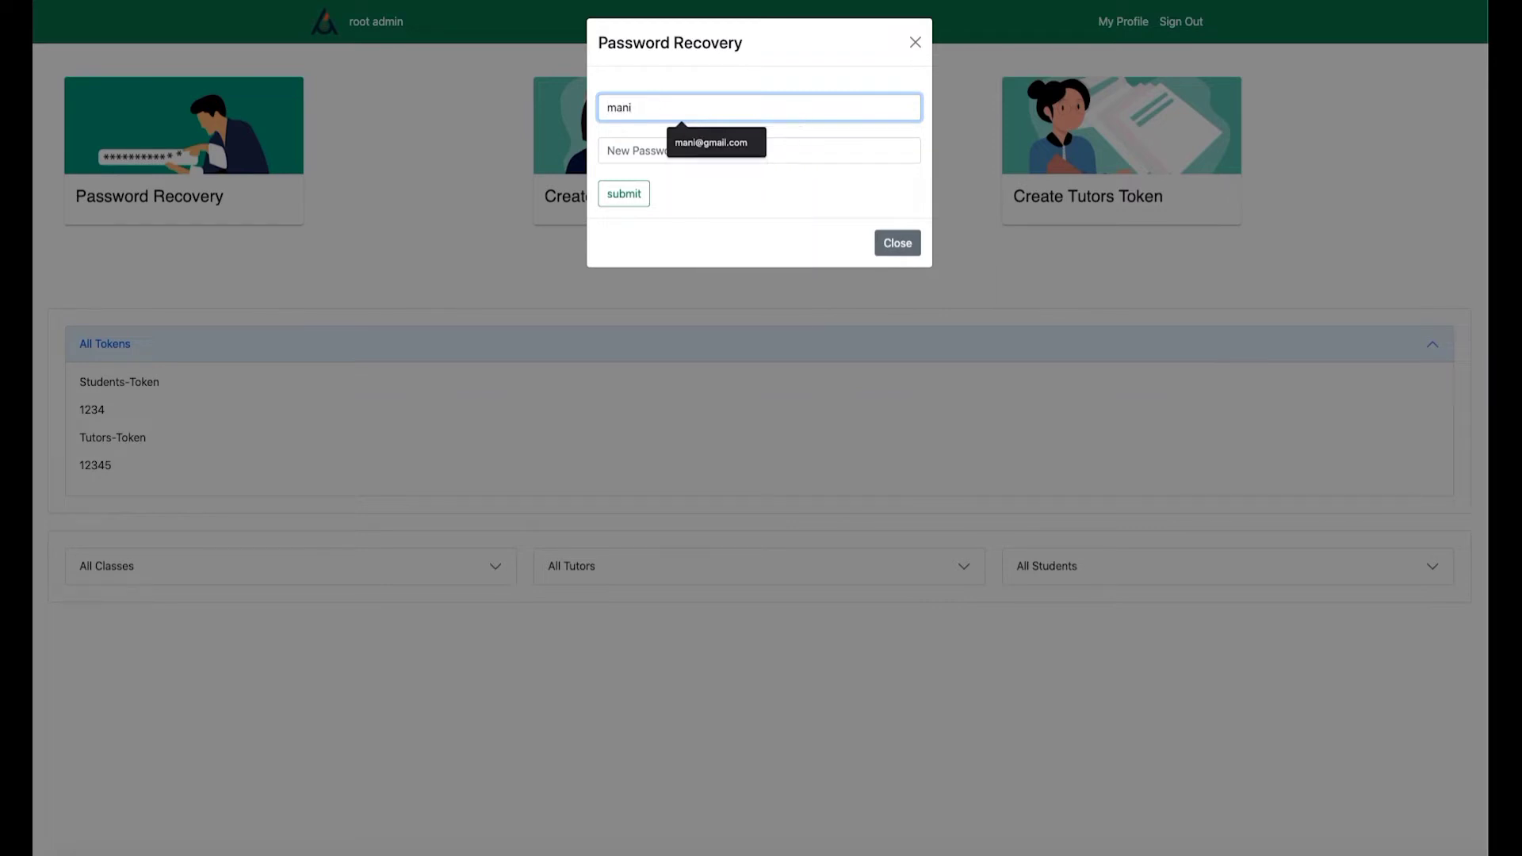
{"action": "left_click", "coordinate": [744, 156]}
{"action": "left_click", "coordinate": [659, 152]}
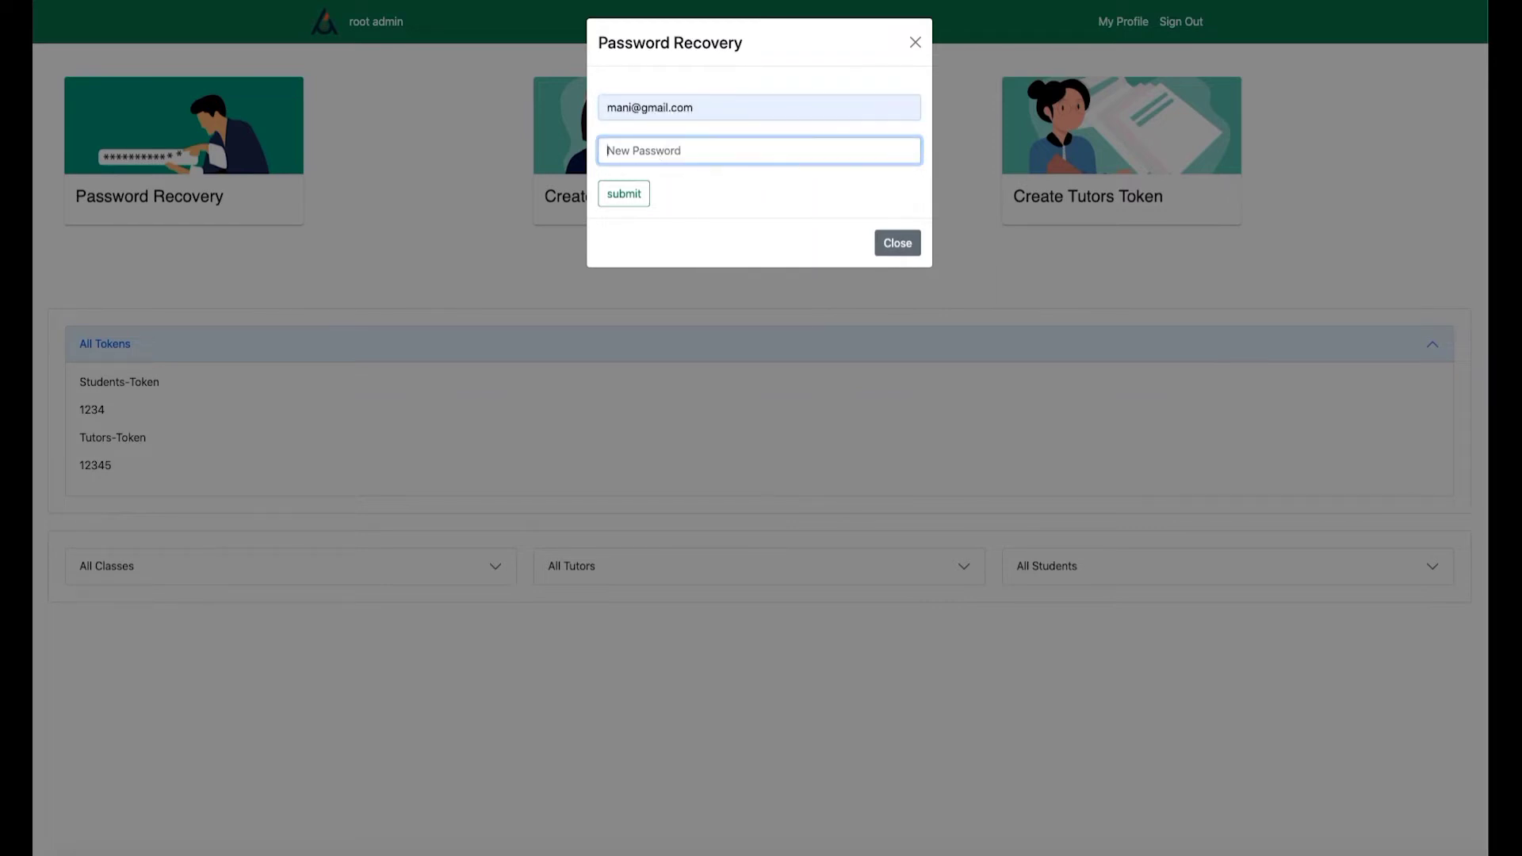
{"action": "type", "text": "1234"}
{"action": "left_click", "coordinate": [624, 193]}
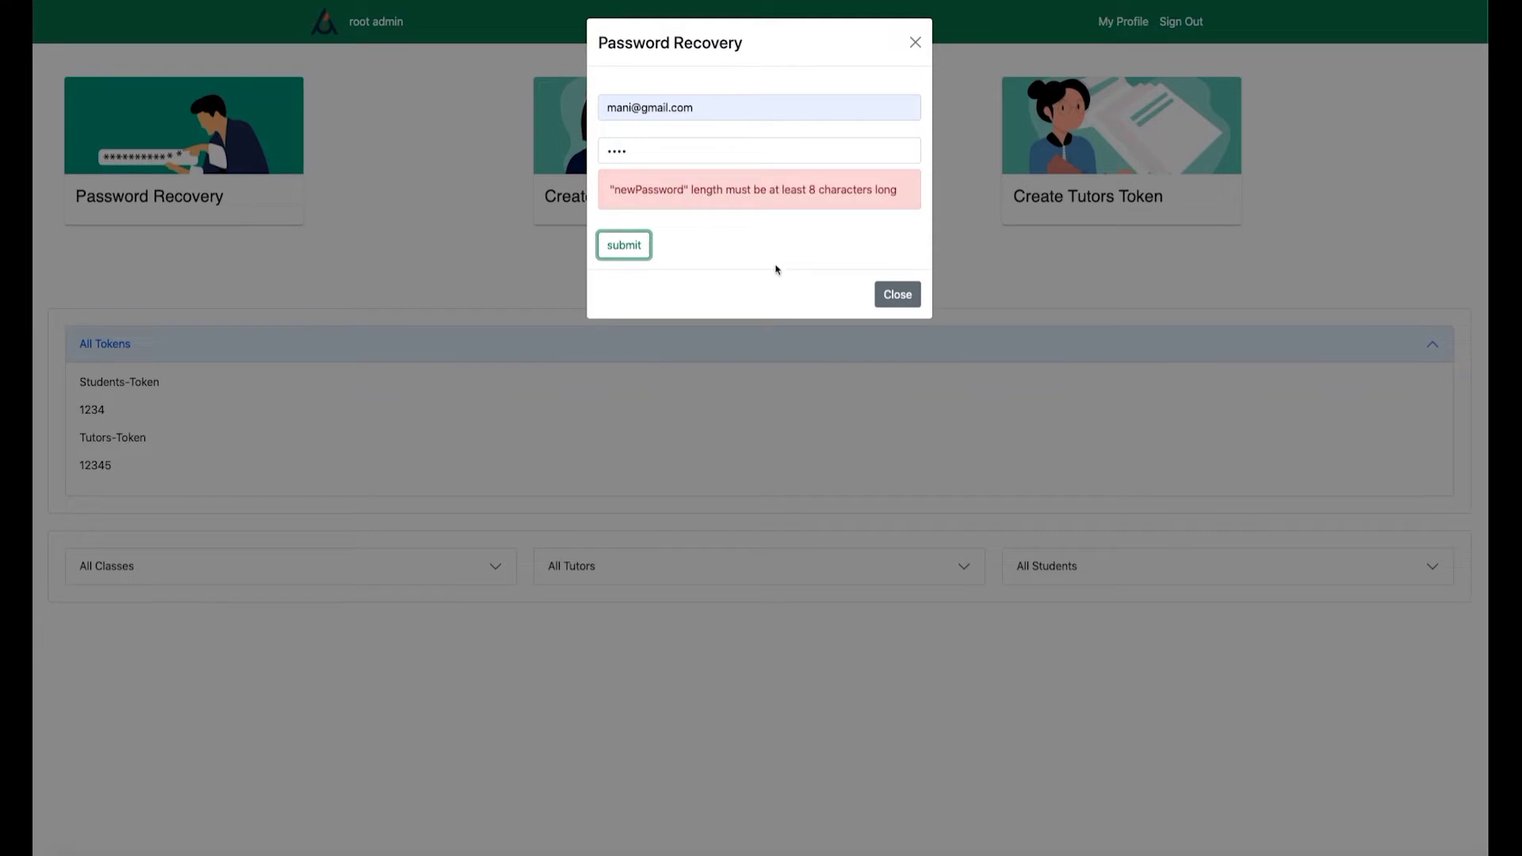
Resubmit with an eight-character password, then show the All Classes list.
{"action": "left_click", "coordinate": [643, 153]}
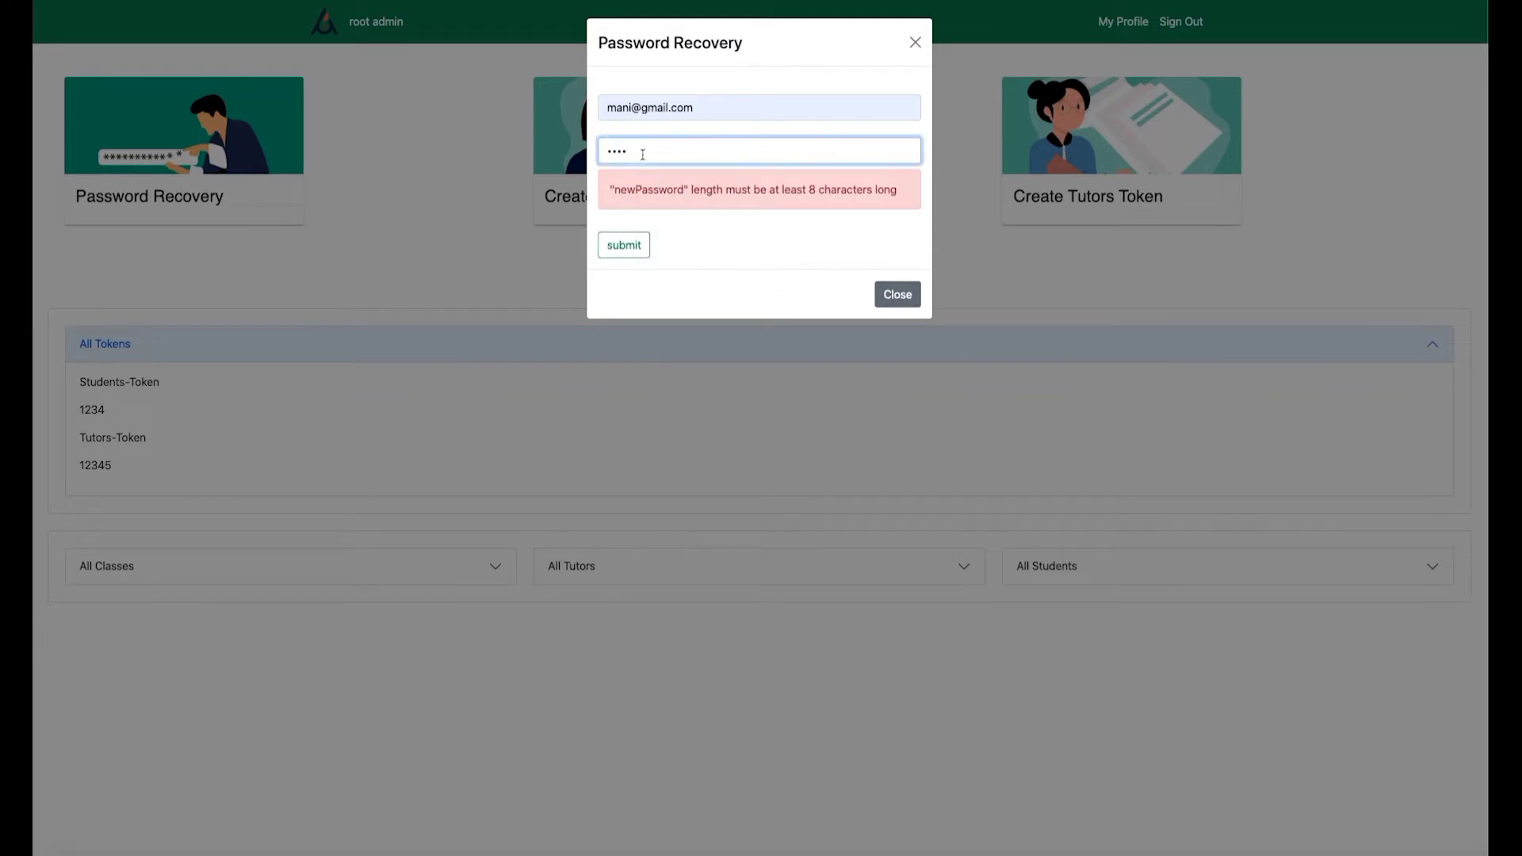
{"action": "key", "text": "BackSpace"}
{"action": "key", "text": "BackSpace"}
{"action": "key", "text": "BackSpace"}
{"action": "type", "text": "12"}
{"action": "left_click", "coordinate": [625, 245]}
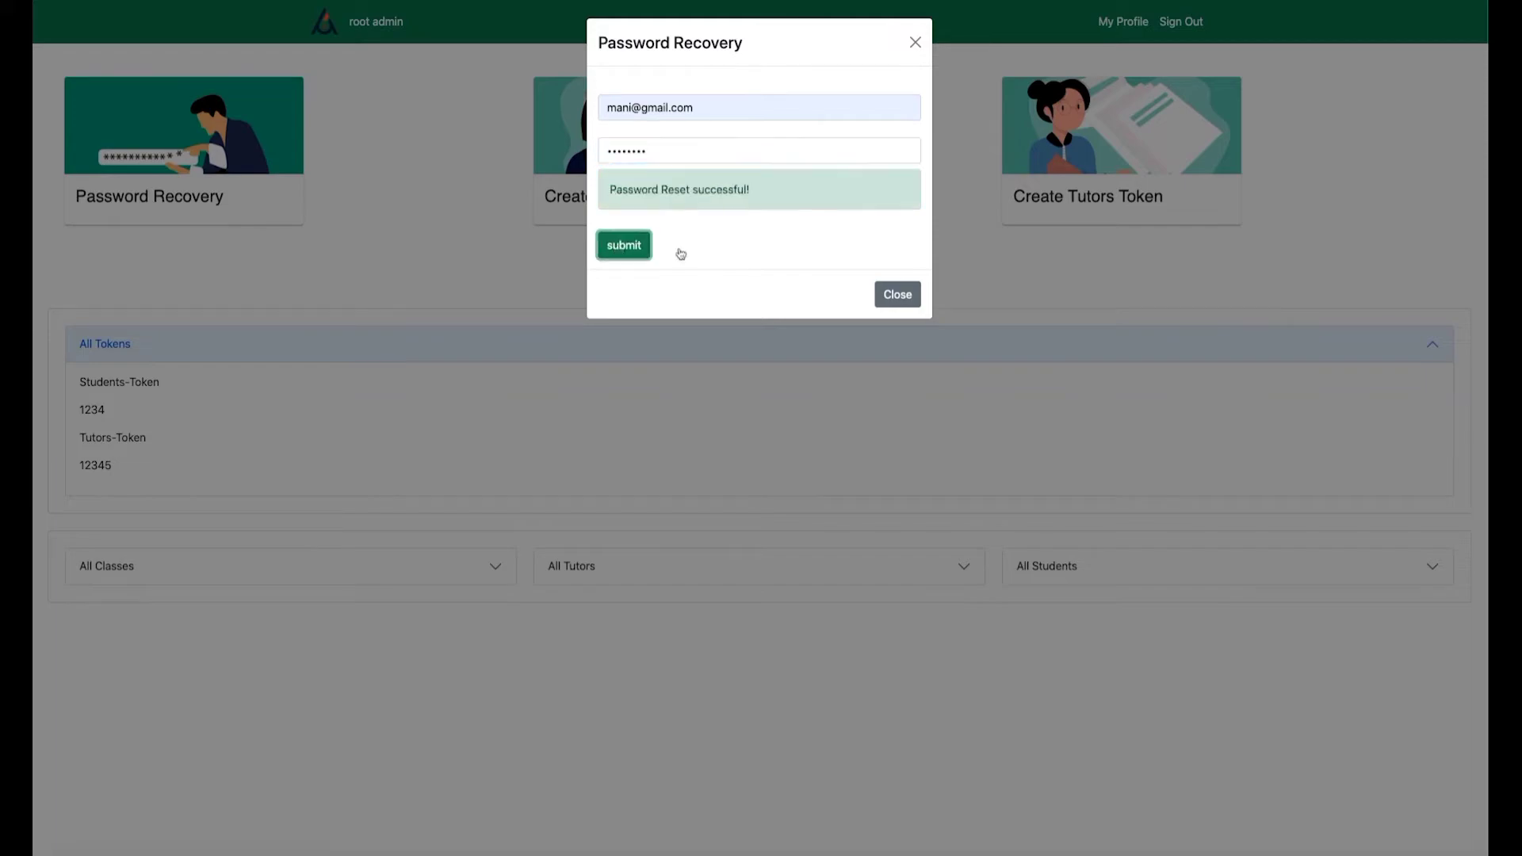
{"action": "left_click", "coordinate": [908, 298]}
{"action": "left_click", "coordinate": [496, 567]}
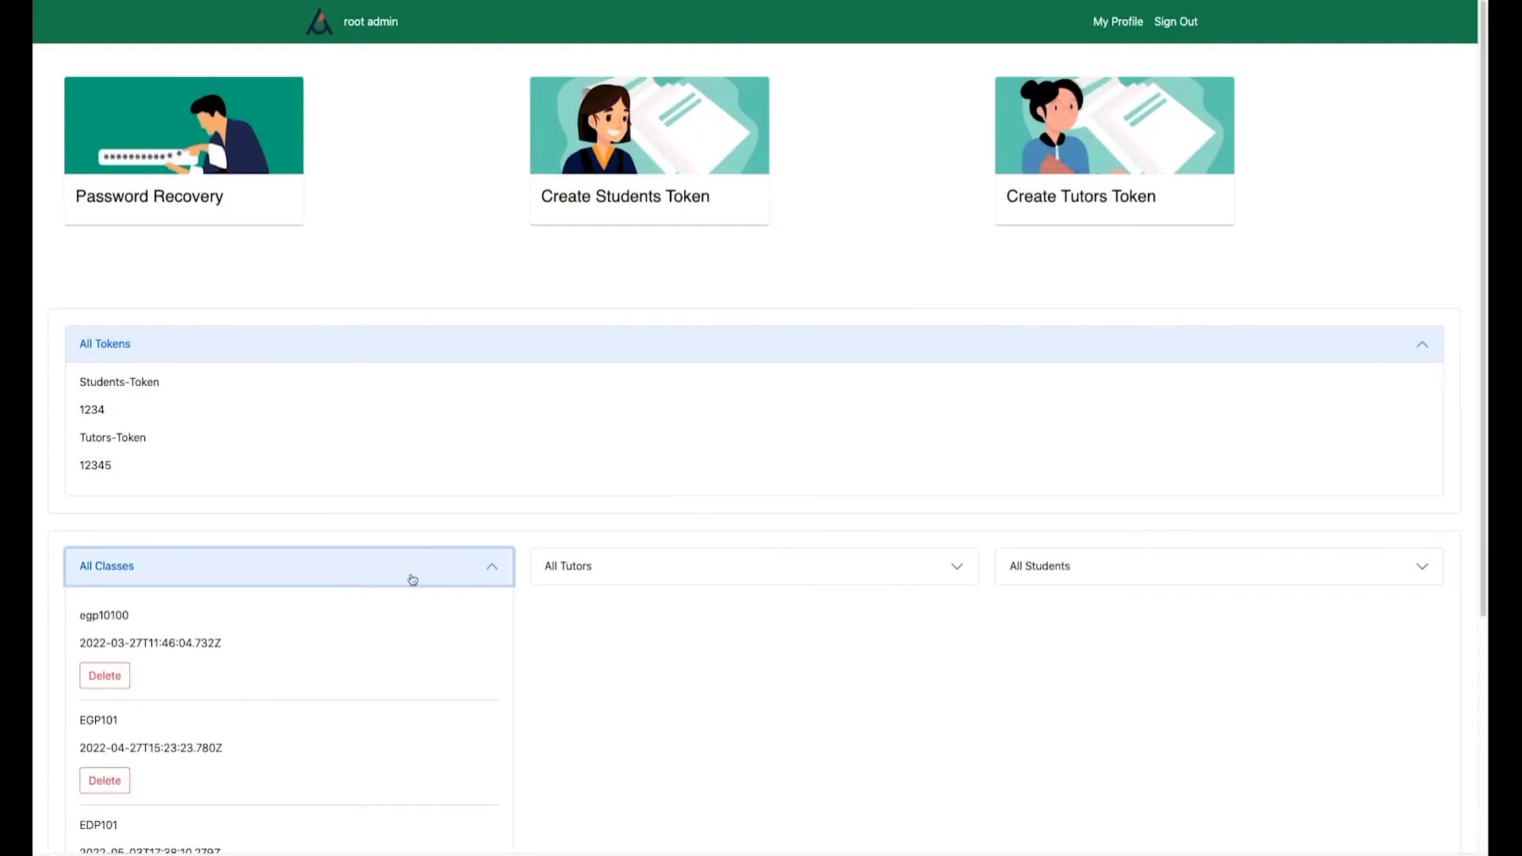
Expand the All Tutors and All Students lists.
{"action": "scroll", "coordinate": [414, 574], "scroll_direction": "down", "scroll_amount": 2}
{"action": "scroll", "coordinate": [418, 572], "scroll_direction": "down", "scroll_amount": 1}
{"action": "left_click", "coordinate": [949, 349]}
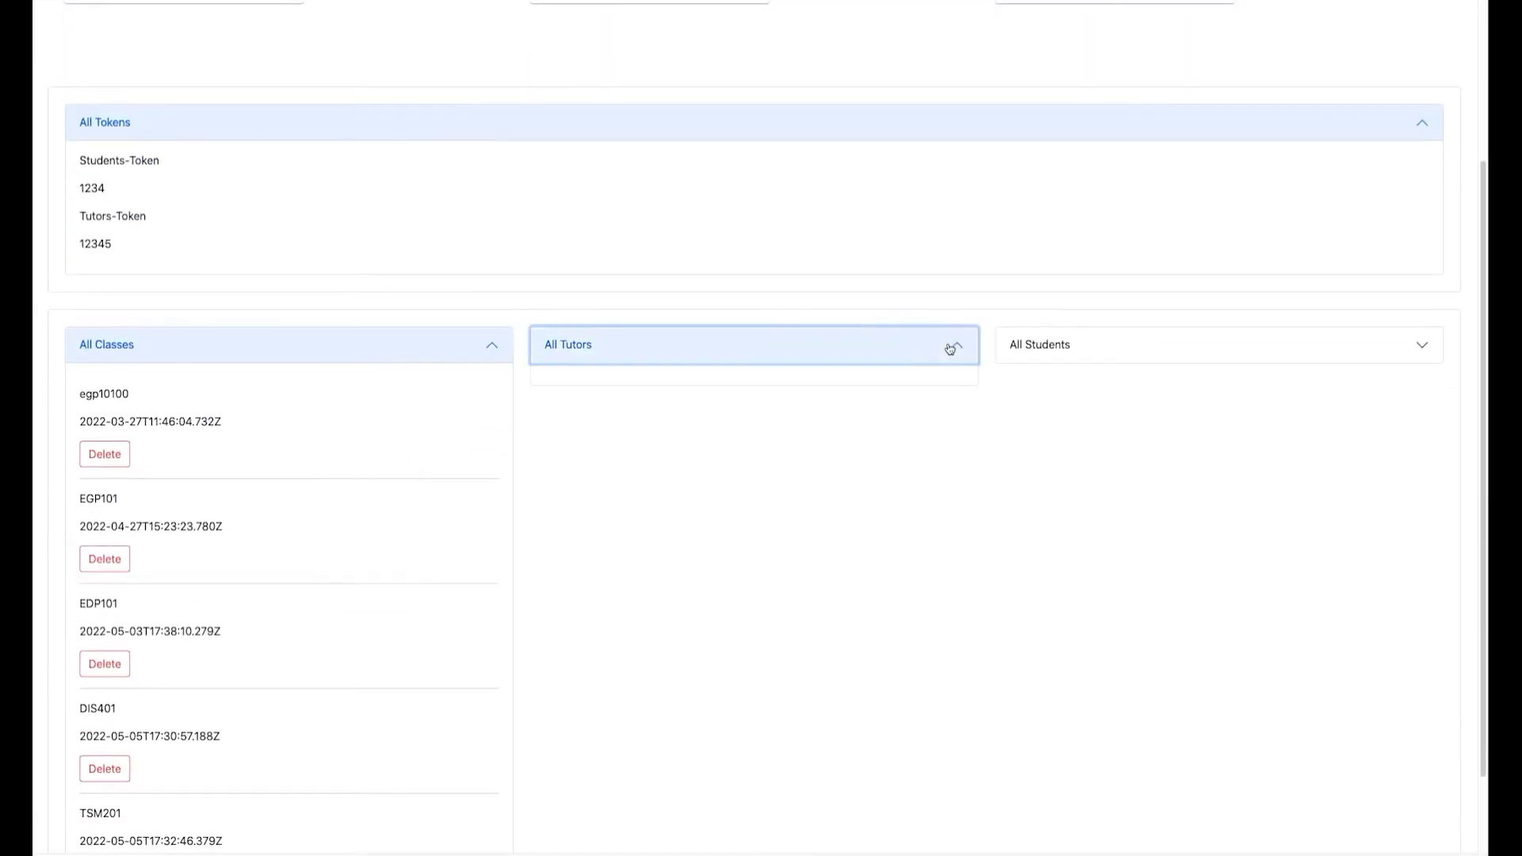
{"action": "left_click", "coordinate": [1419, 346]}
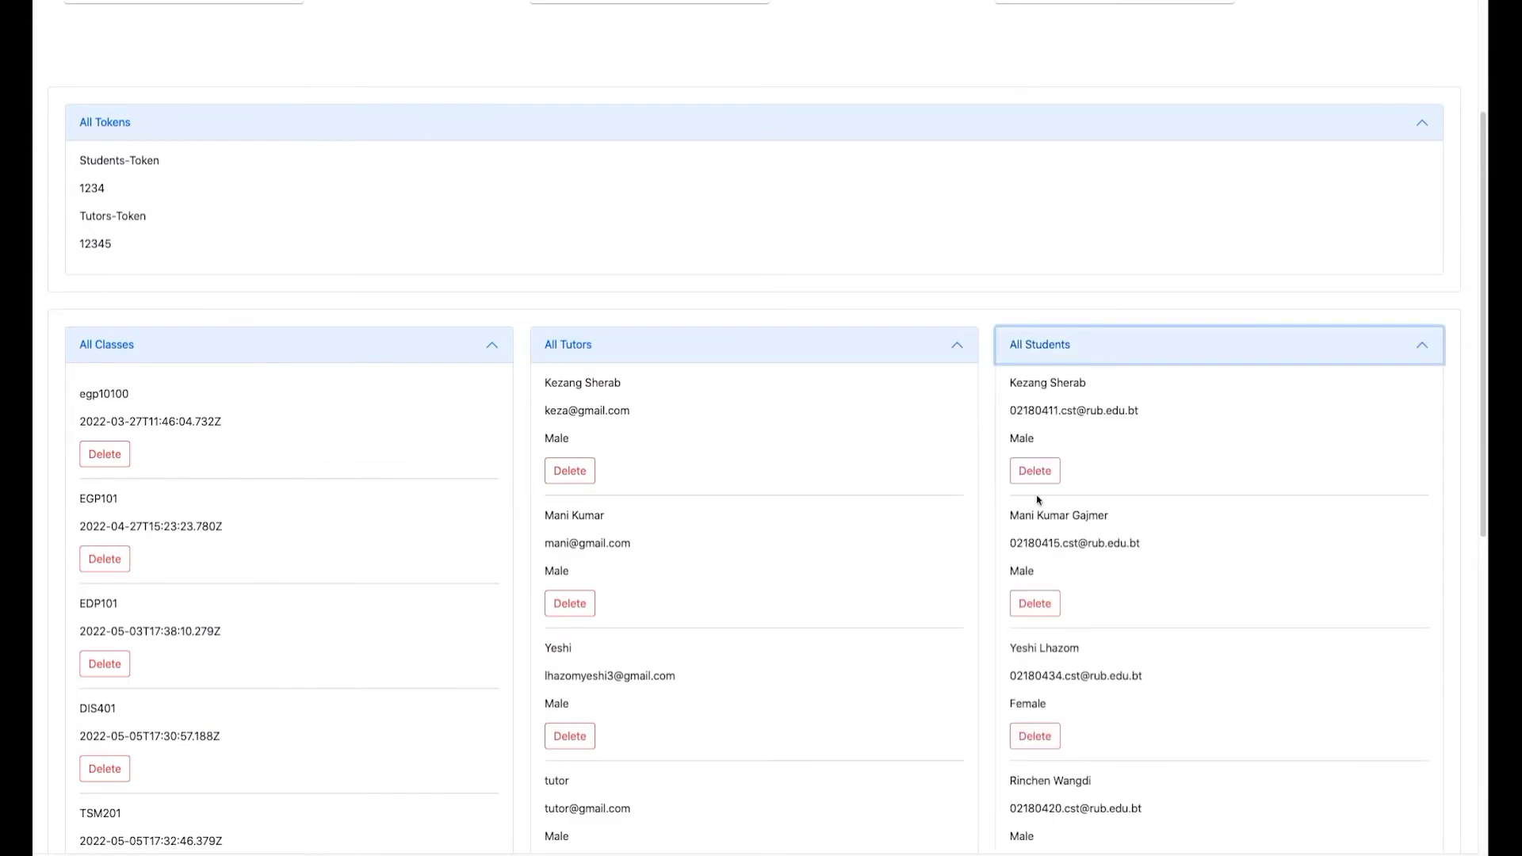
Delete class TSM201 and the generic account named tutor.
{"action": "scroll", "coordinate": [208, 619], "scroll_direction": "down", "scroll_amount": 2}
{"action": "left_click", "coordinate": [98, 726]}
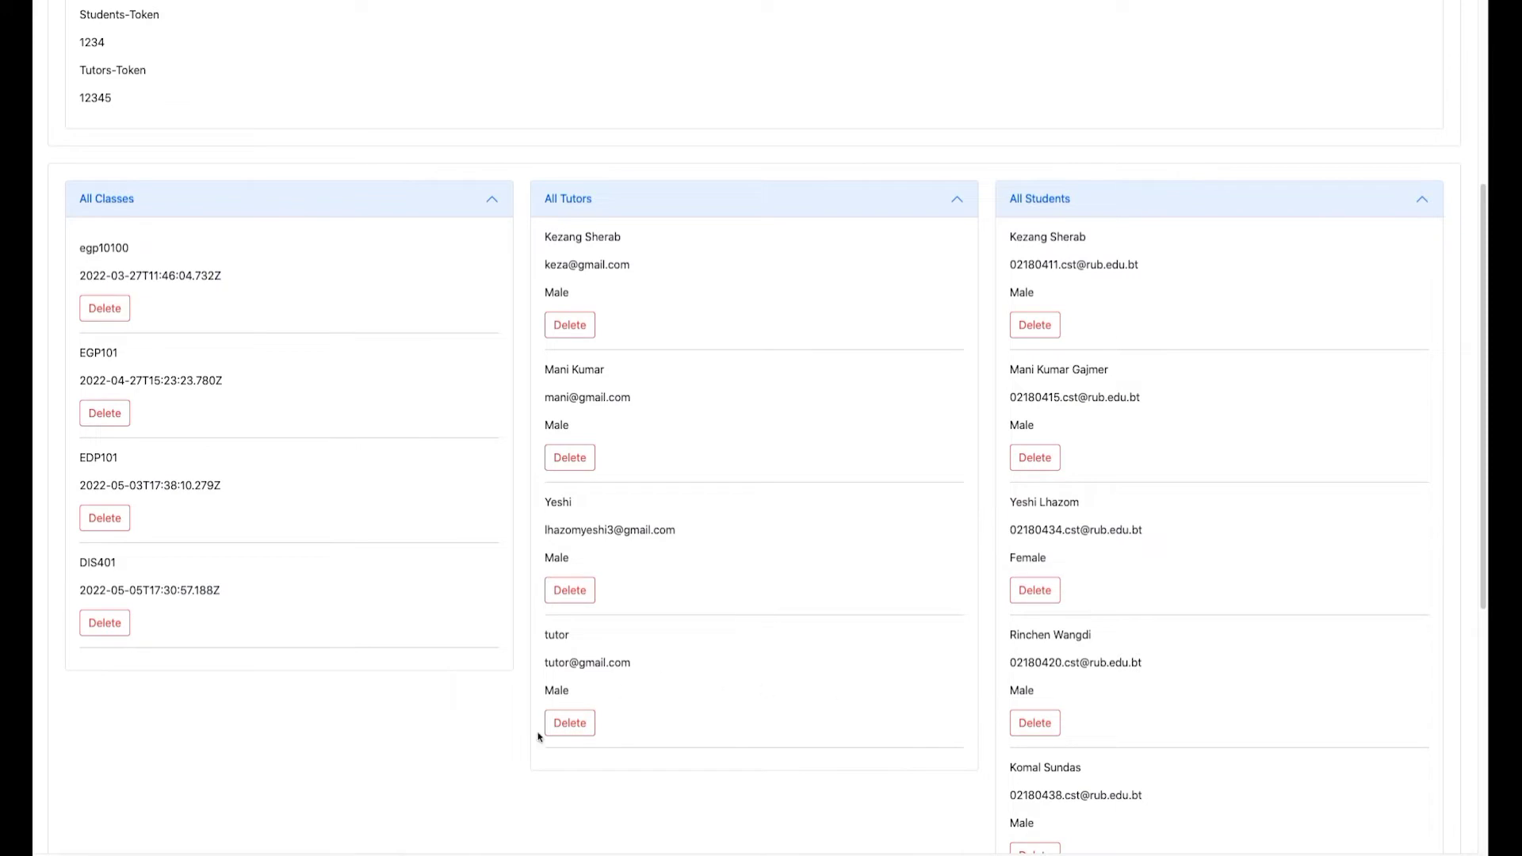
{"action": "left_click", "coordinate": [575, 725]}
{"action": "scroll", "coordinate": [670, 501], "scroll_direction": "up", "scroll_amount": 5}
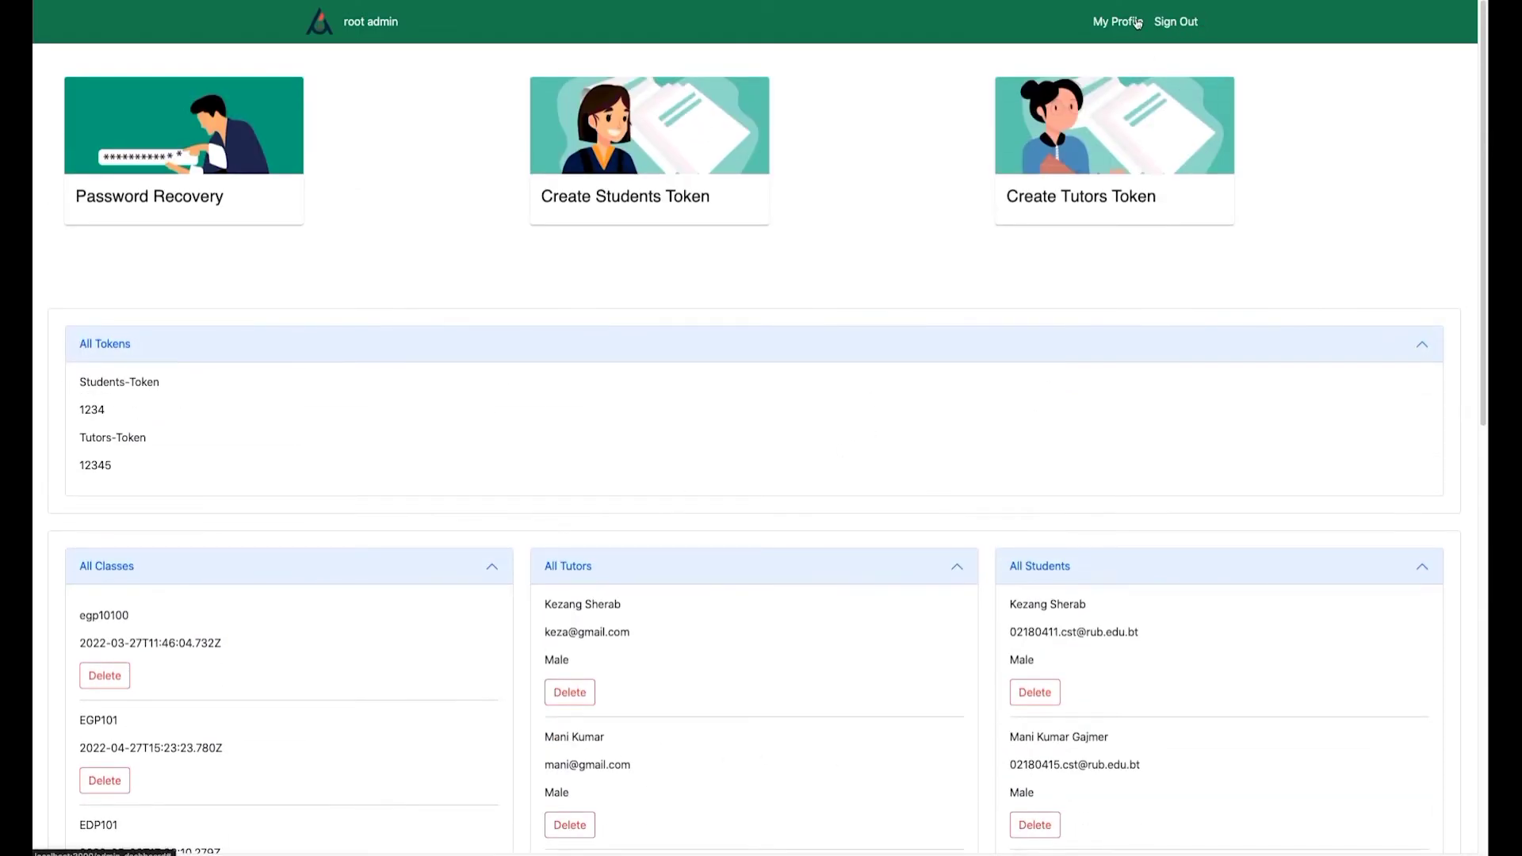
{"action": "left_click", "coordinate": [1132, 24]}
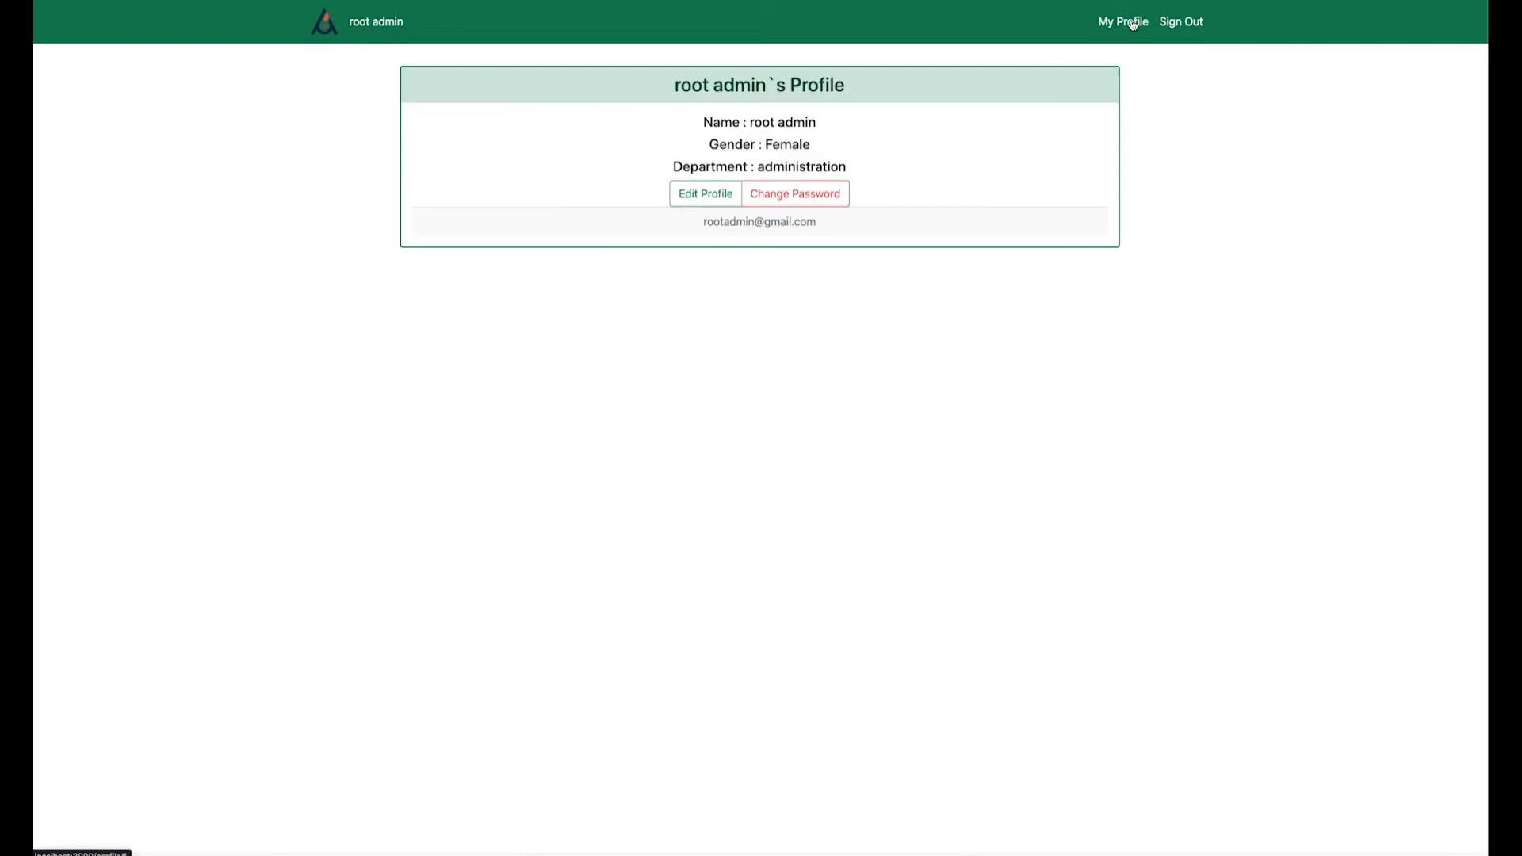
Change the admin's department to Adm and save the profile.
{"action": "left_click", "coordinate": [704, 194]}
{"action": "left_click", "coordinate": [498, 347]}
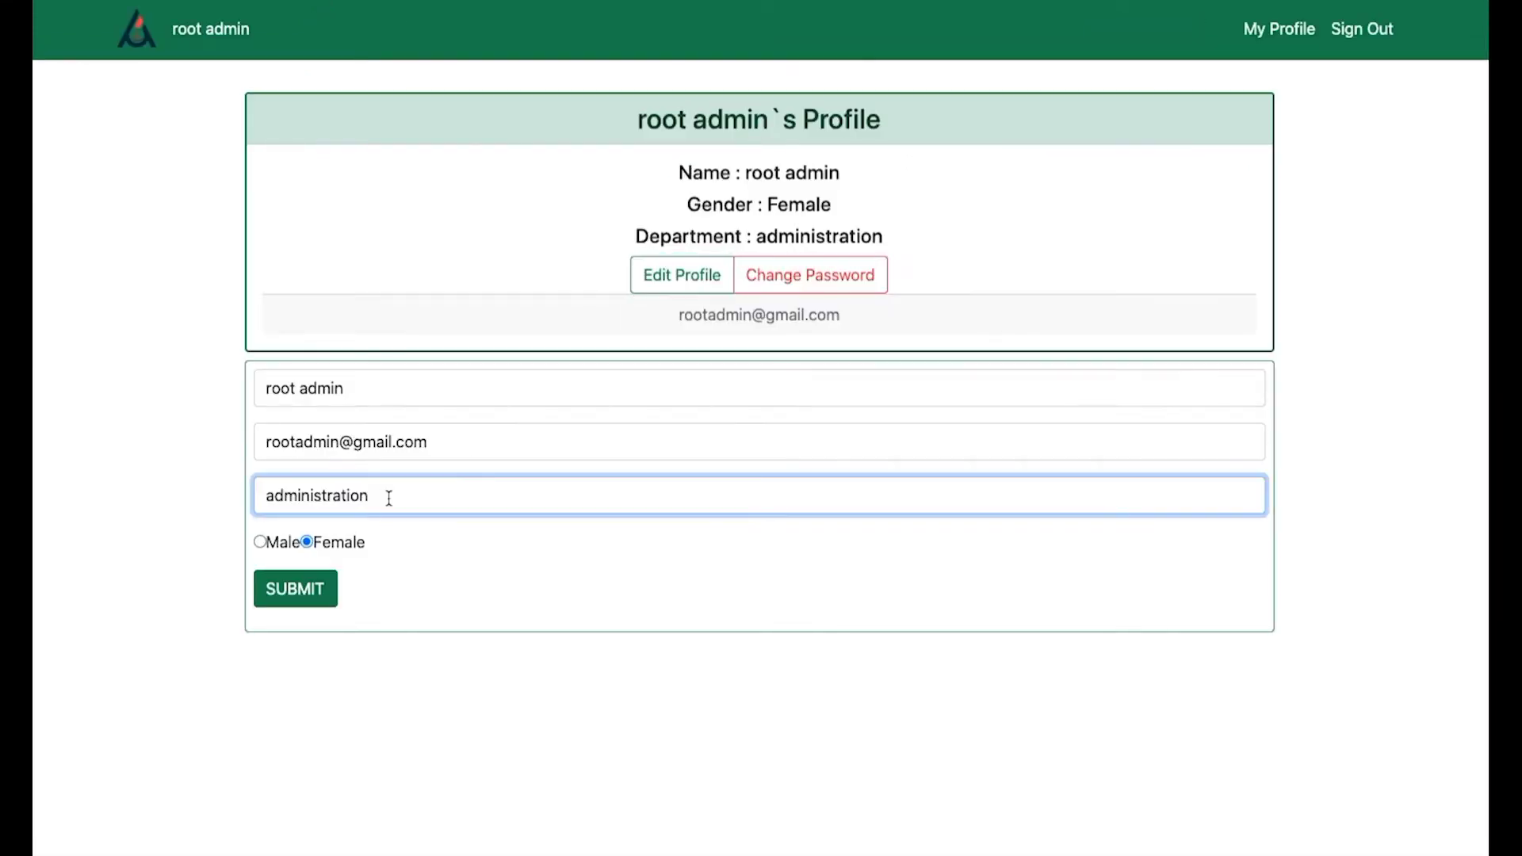
{"action": "key", "text": "BackSpace"}
{"action": "type", "text": "n"}
{"action": "key", "text": "BackSpace"}
{"action": "key", "text": "BackSpace"}
{"action": "key", "text": "BackSpace"}
{"action": "key", "text": "BackSpace"}
{"action": "key", "text": "BackSpace"}
{"action": "key", "text": "BackSpace"}
{"action": "key", "text": "BackSpace"}
{"action": "key", "text": "BackSpace"}
{"action": "key", "text": "BackSpace"}
{"action": "key", "text": "BackSpace"}
{"action": "key", "text": "BackSpace"}
{"action": "key", "text": "BackSpace"}
{"action": "key", "text": "BackSpace"}
{"action": "key", "text": "BackSpace"}
{"action": "type", "text": "Adm"}
{"action": "left_click", "coordinate": [312, 594]}
Close the Change Password form unchanged and sign out.
{"action": "left_click", "coordinate": [810, 275]}
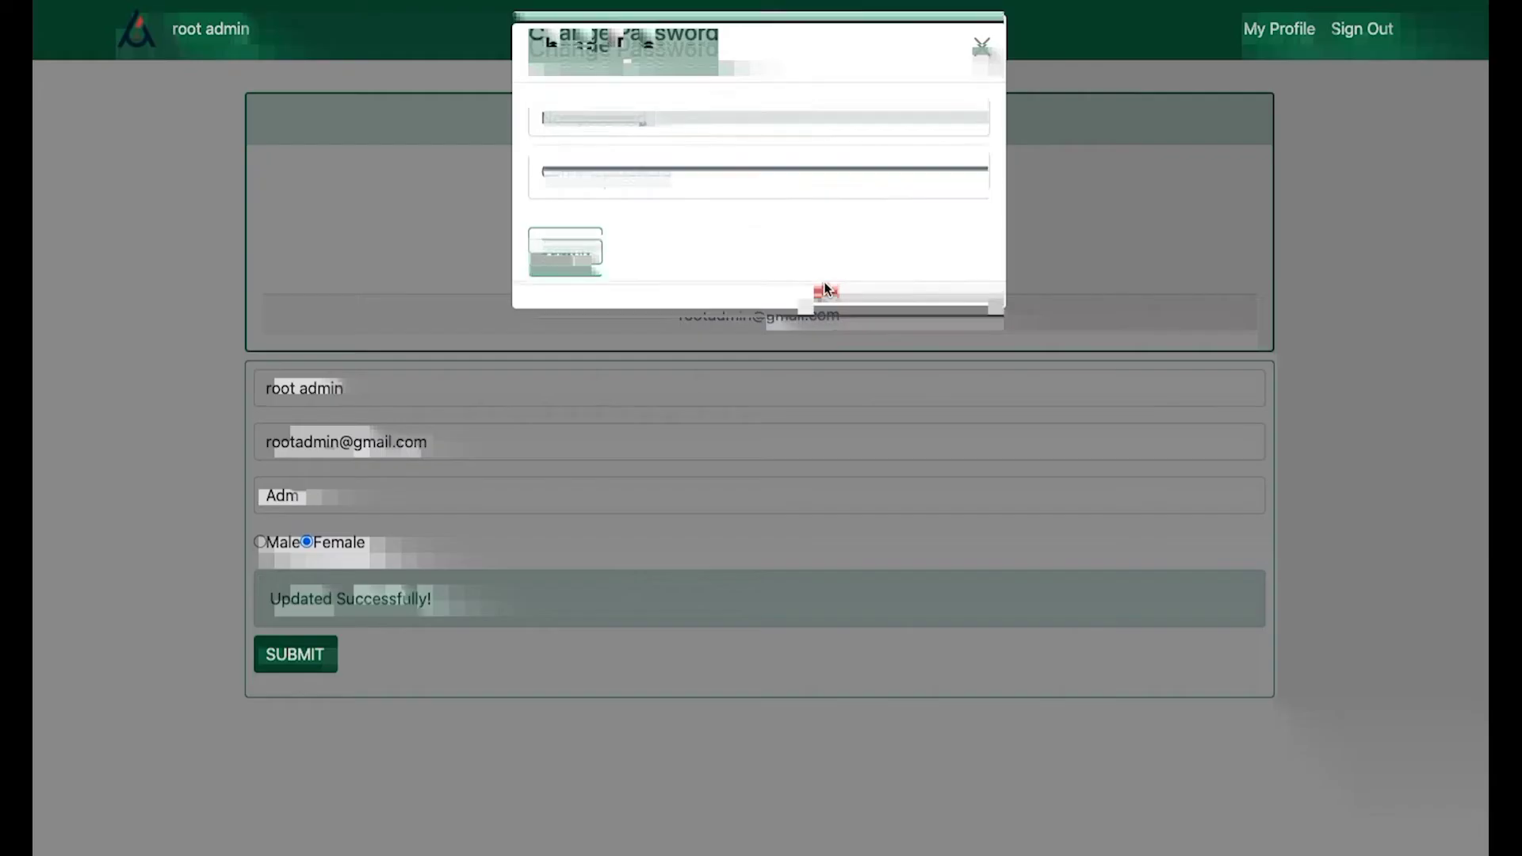
{"action": "left_click", "coordinate": [643, 127]}
{"action": "left_click", "coordinate": [153, 430]}
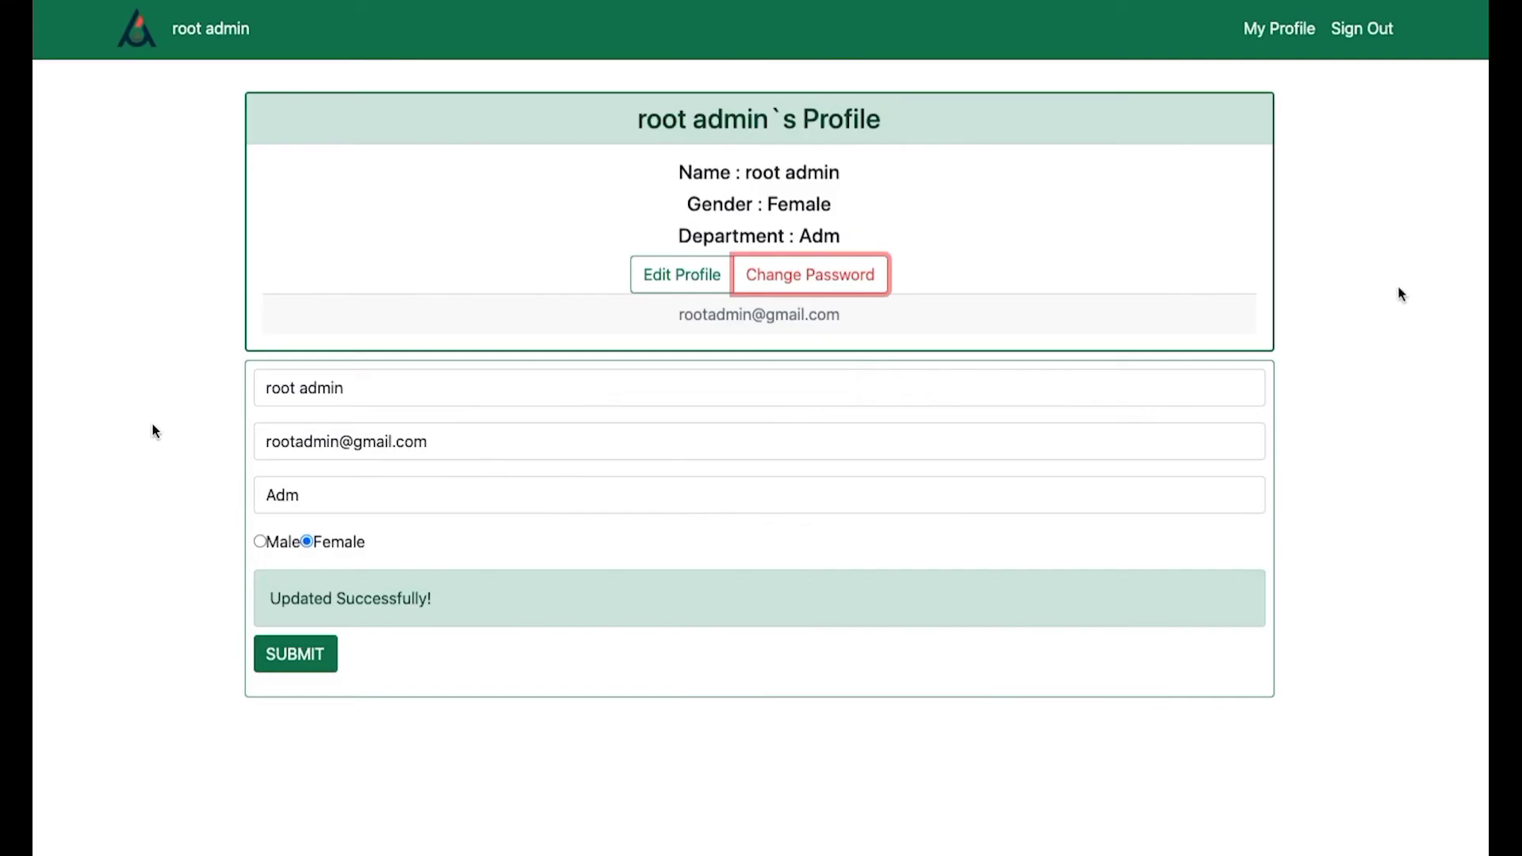
{"action": "left_click", "coordinate": [1366, 32]}
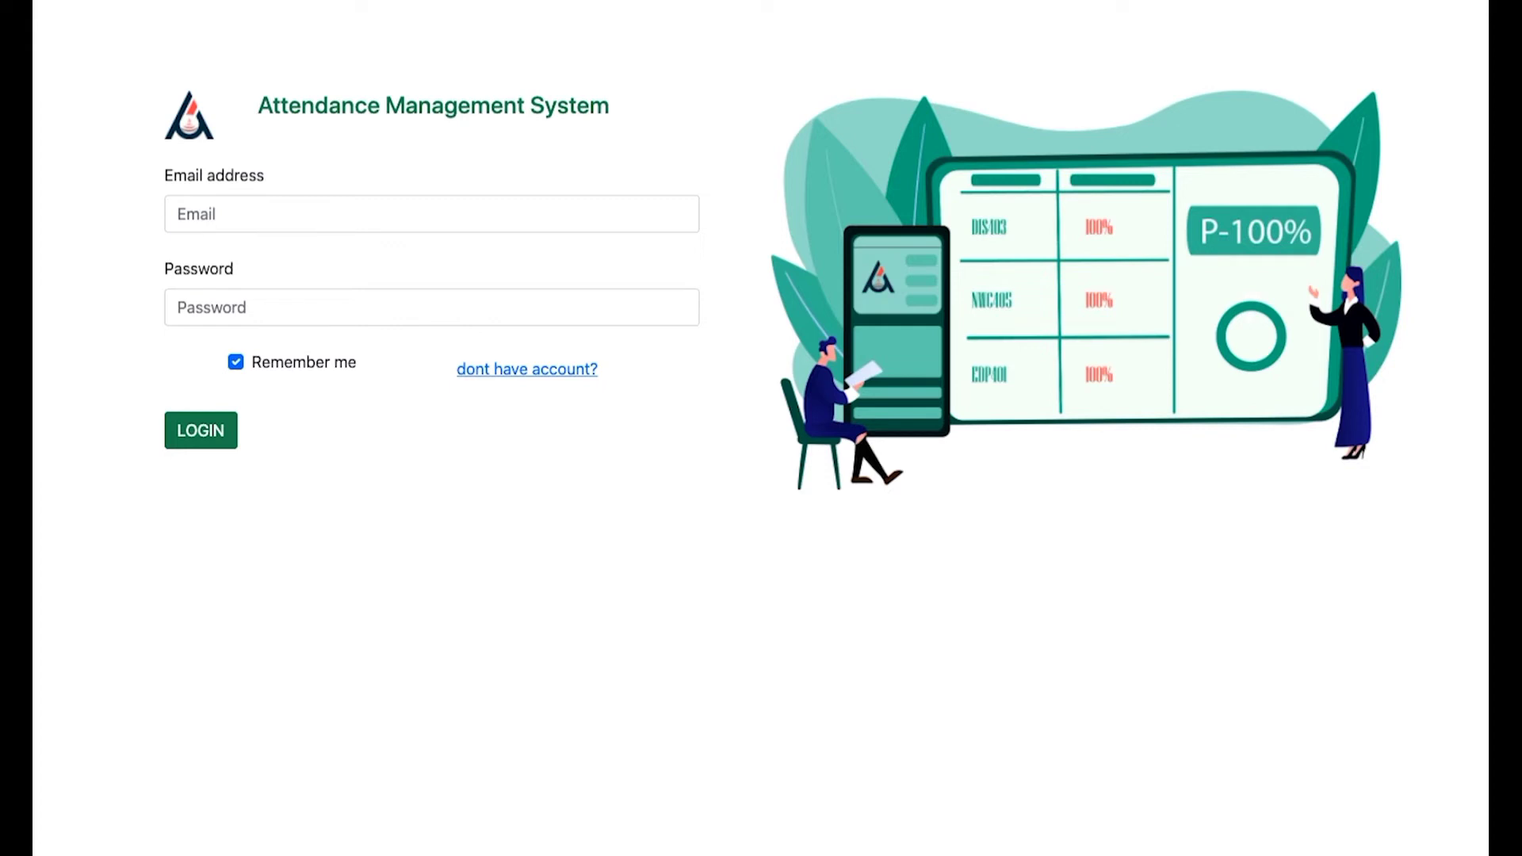
Log in with the tutor's saved e-mail and an eight-character password.
{"action": "left_click", "coordinate": [236, 215]}
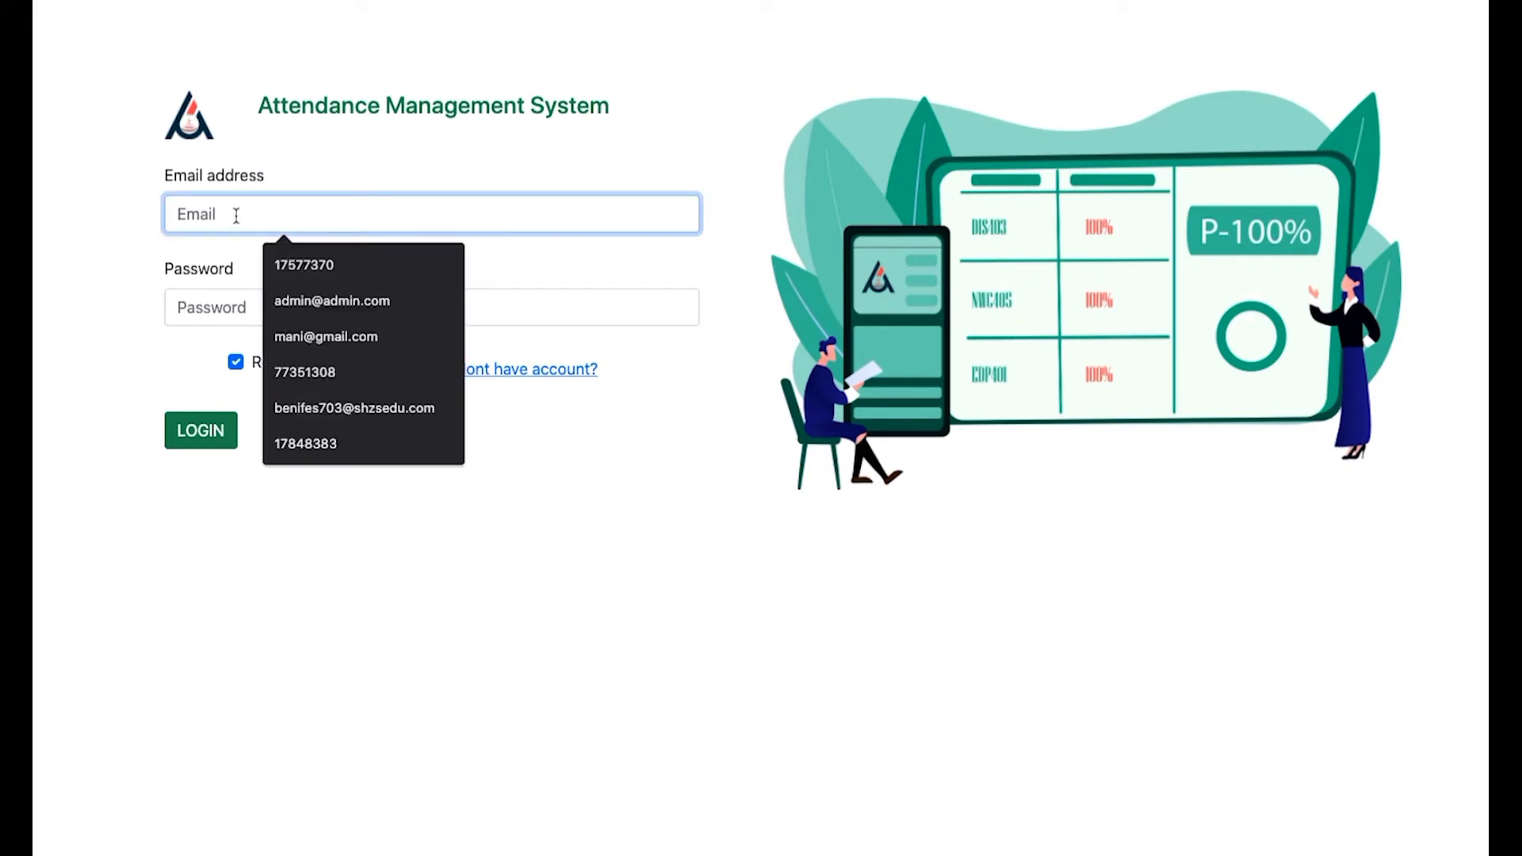
{"action": "type", "text": "mani"}
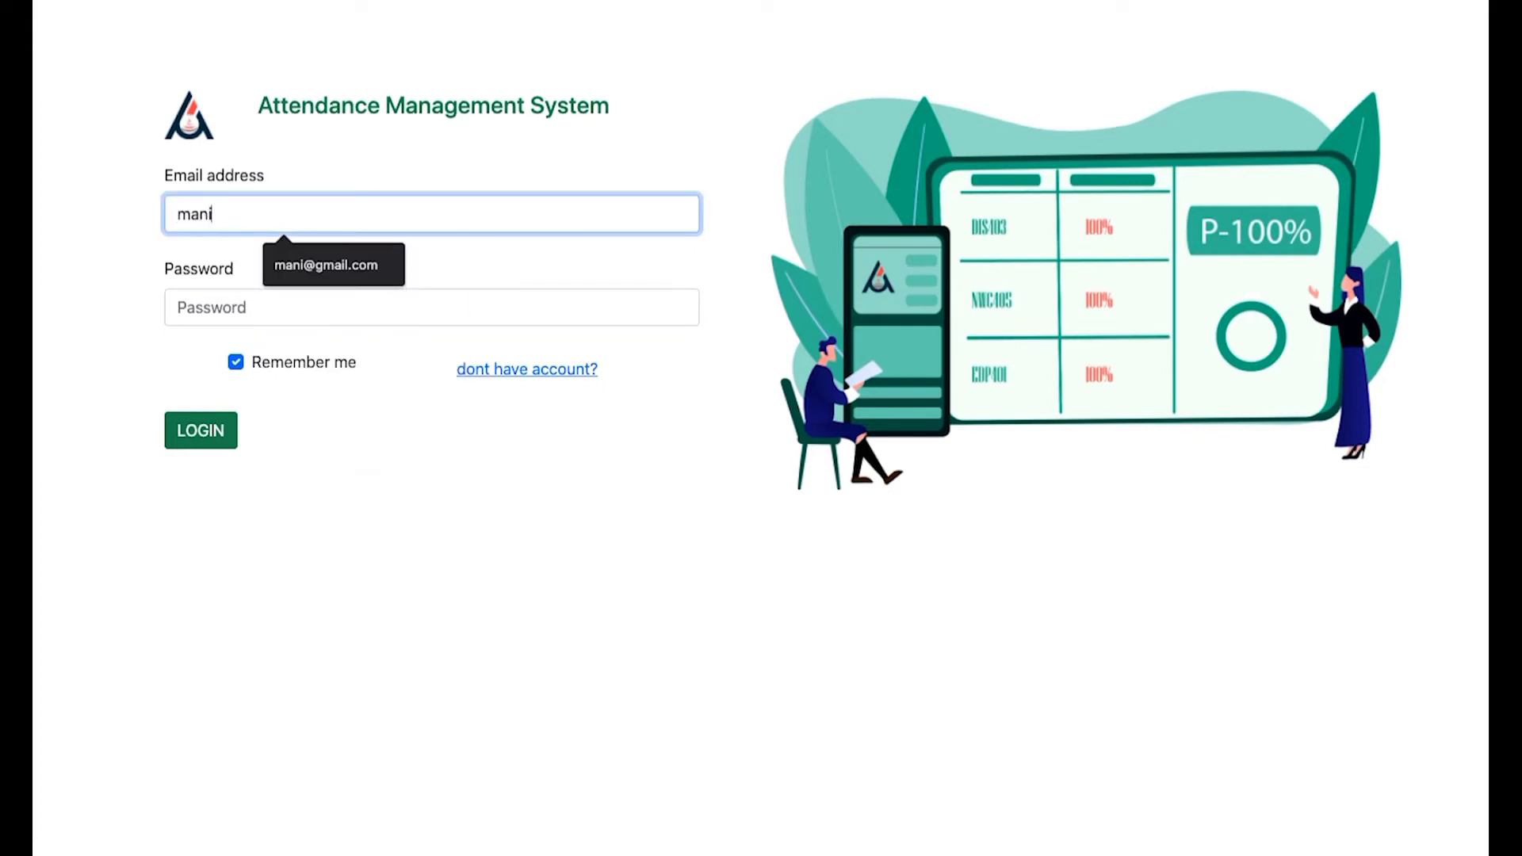
{"action": "left_click", "coordinate": [347, 284]}
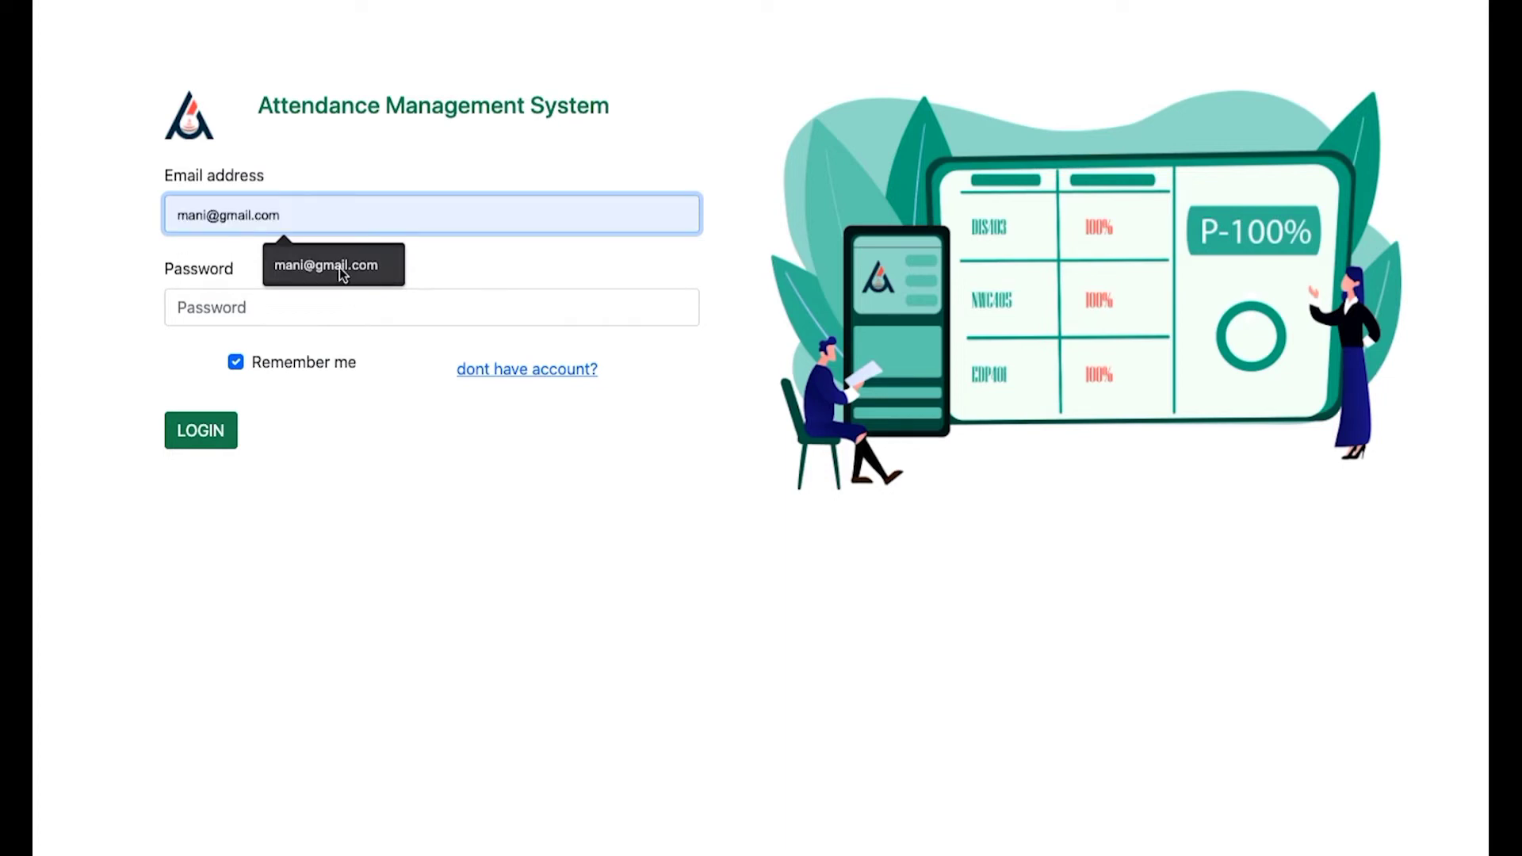
{"action": "left_click", "coordinate": [237, 311]}
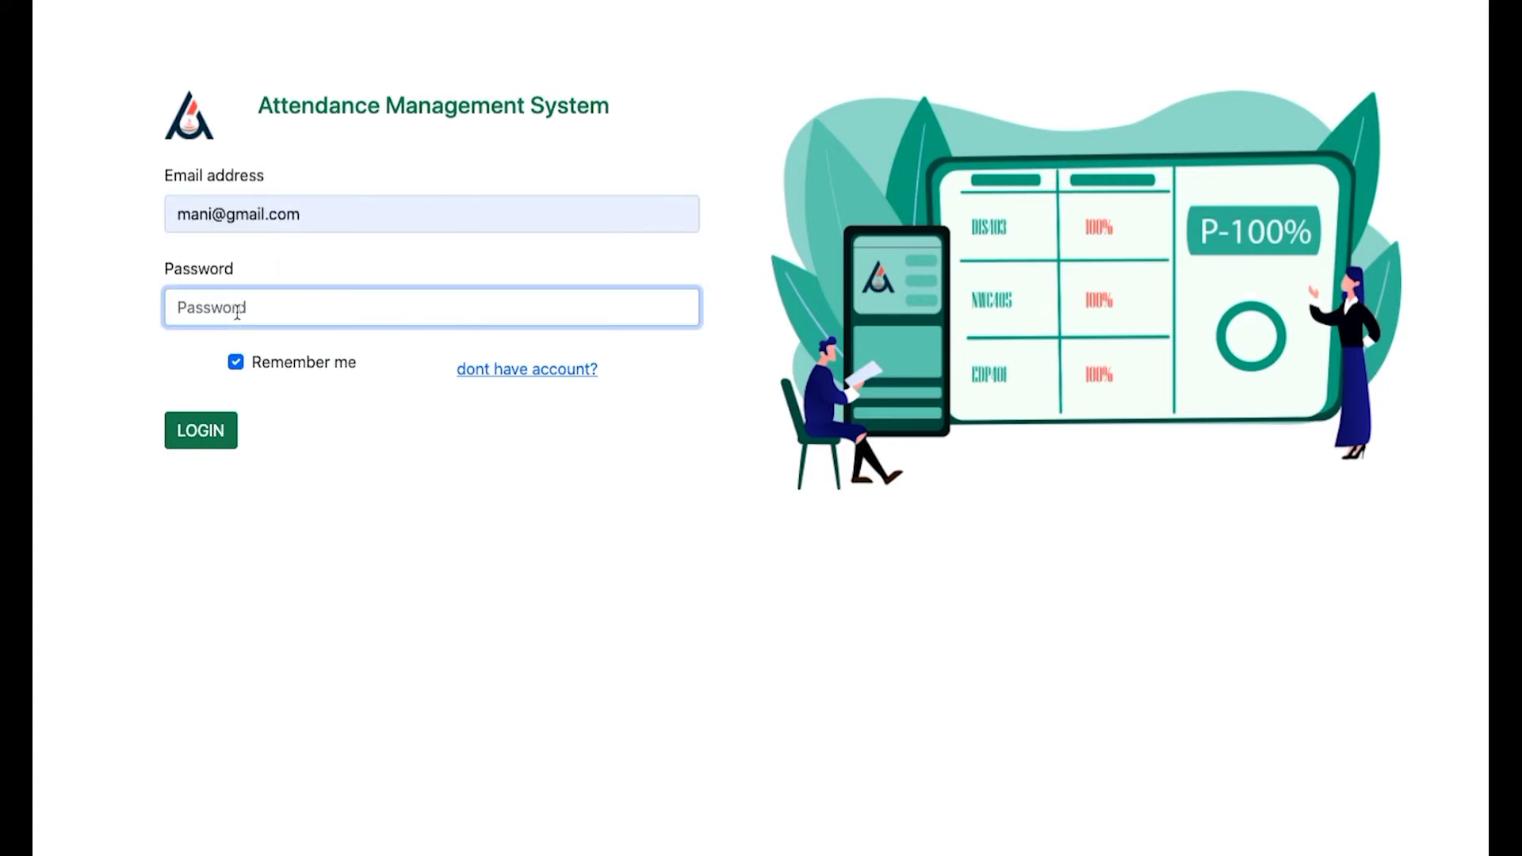
{"action": "type", "text": "12345678"}
{"action": "left_click", "coordinate": [190, 432]}
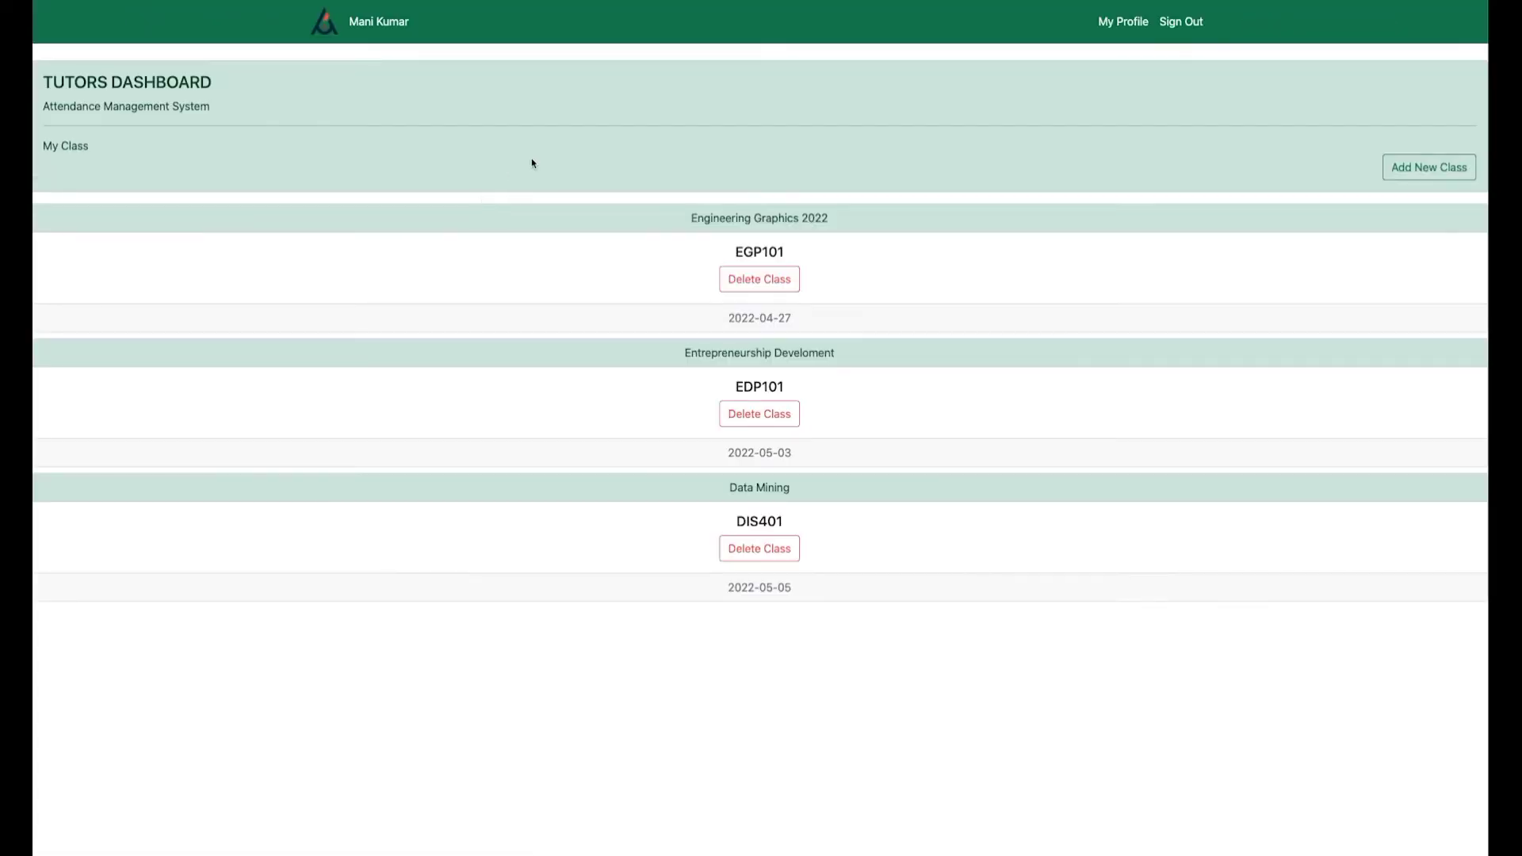
Add class NEW101 named 'New Module', then delete it again.
{"action": "left_click", "coordinate": [1401, 169]}
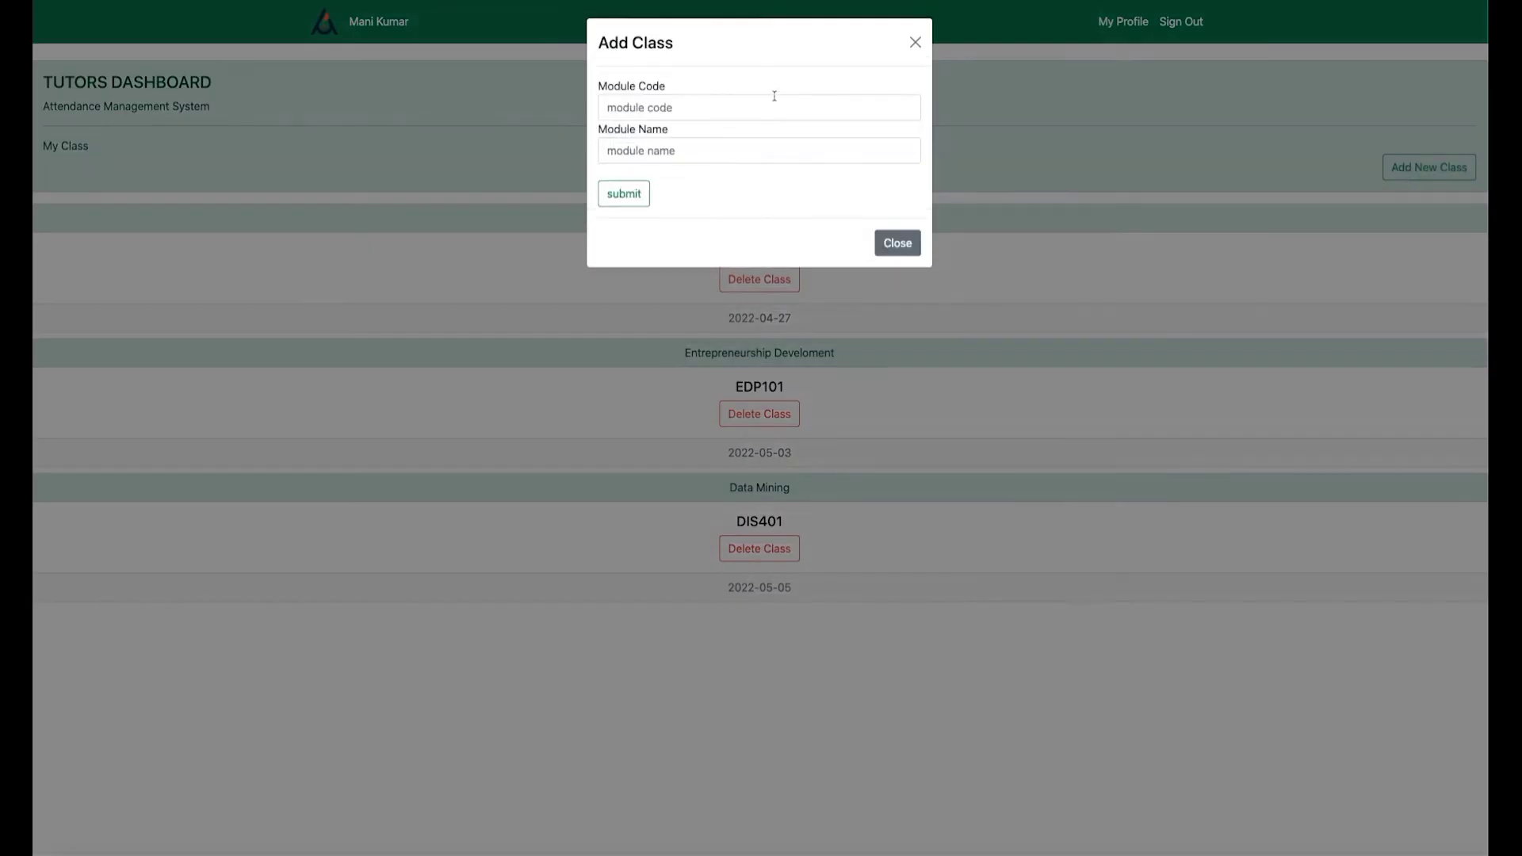
{"action": "left_click", "coordinate": [712, 105]}
{"action": "type", "text": "NE"}
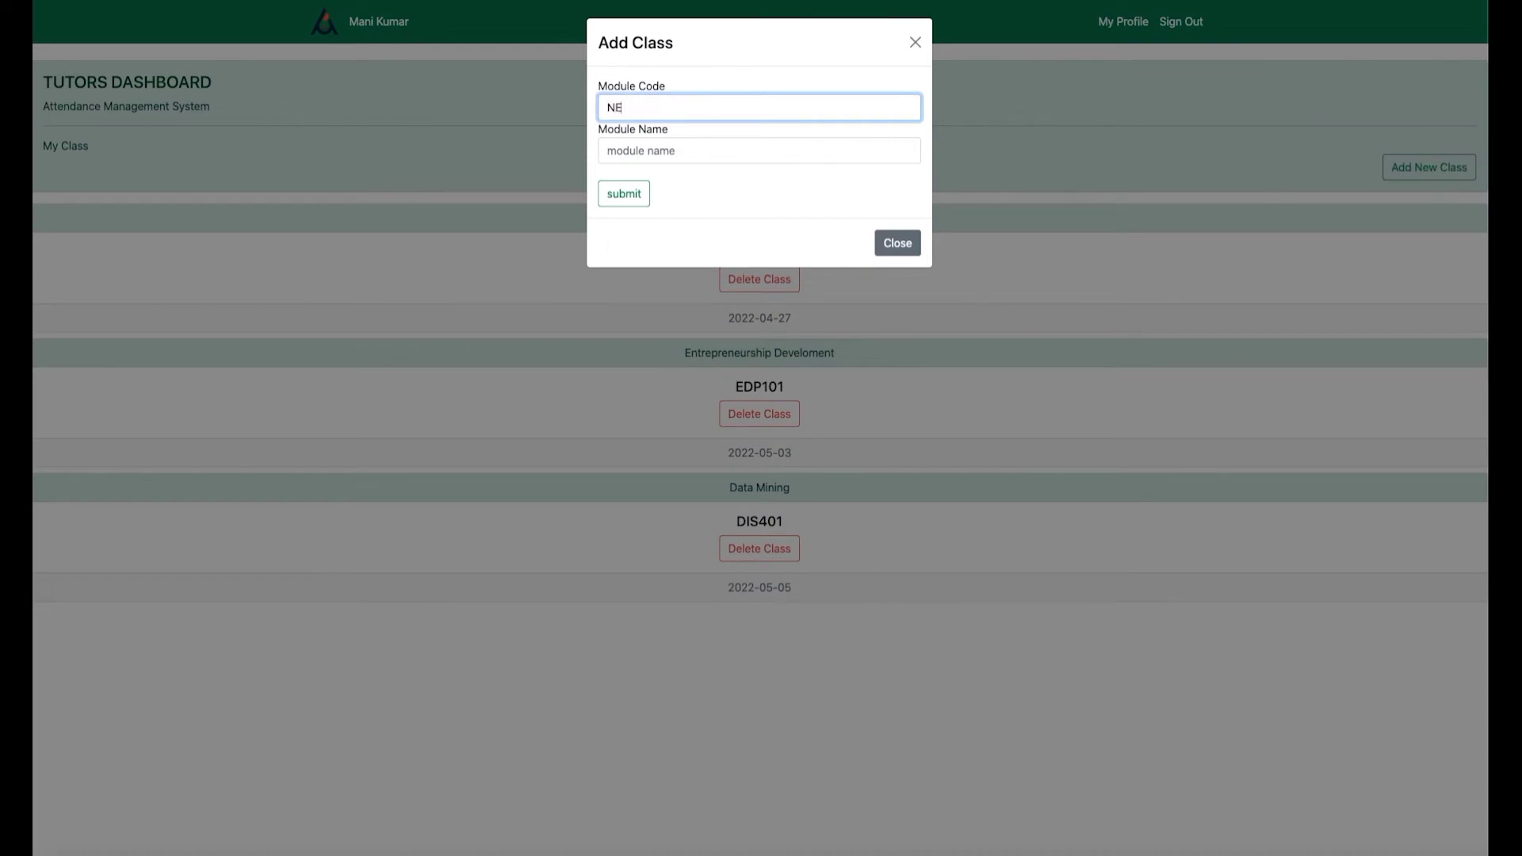
{"action": "type", "text": "W101"}
{"action": "key", "text": "Tab"}
{"action": "type", "text": "New M"}
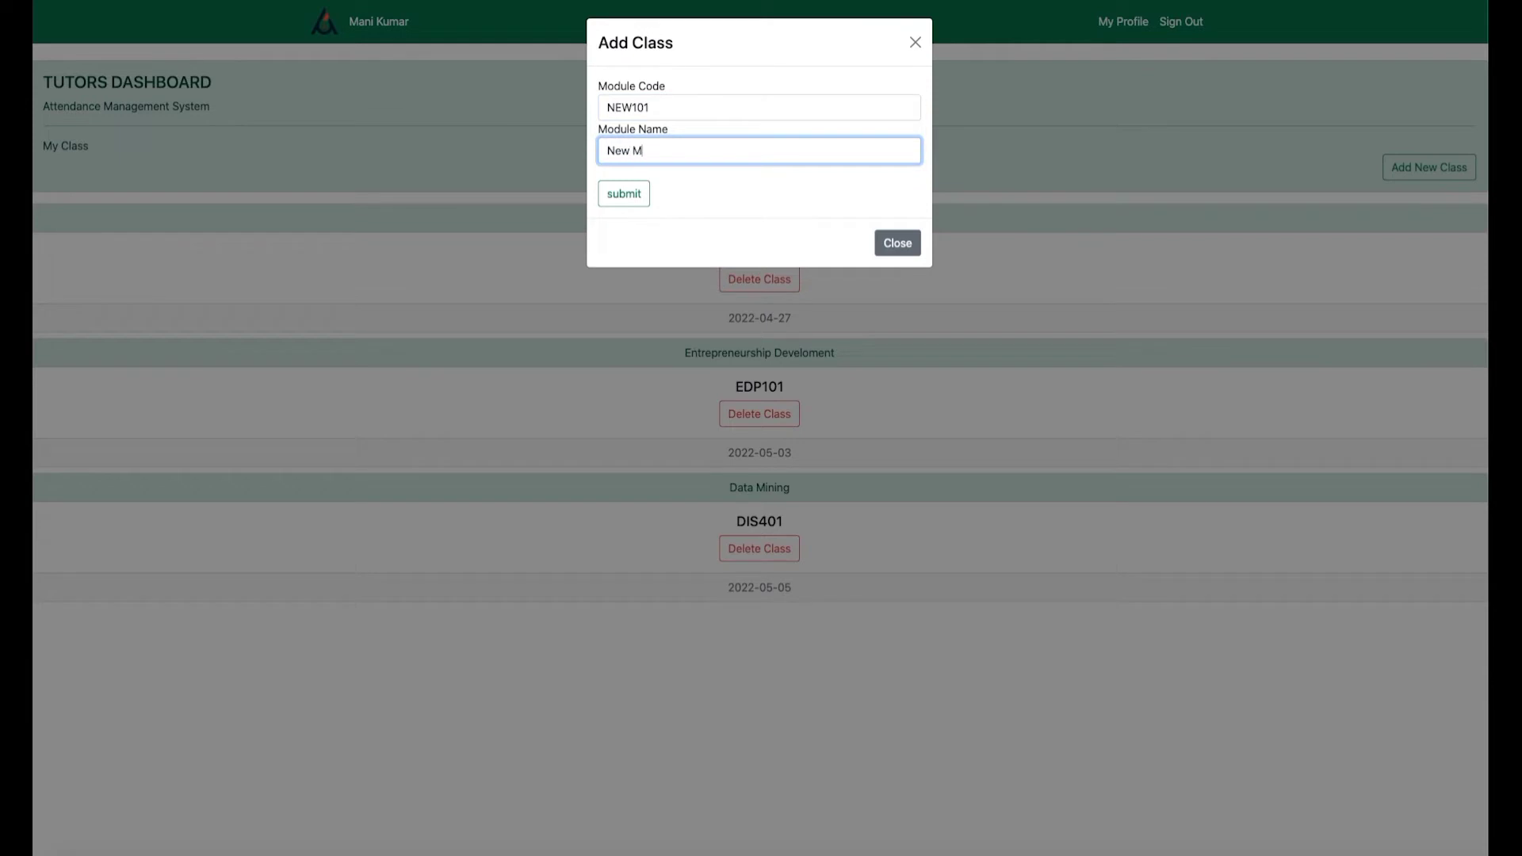
{"action": "type", "text": "odule"}
{"action": "left_click", "coordinate": [624, 193]}
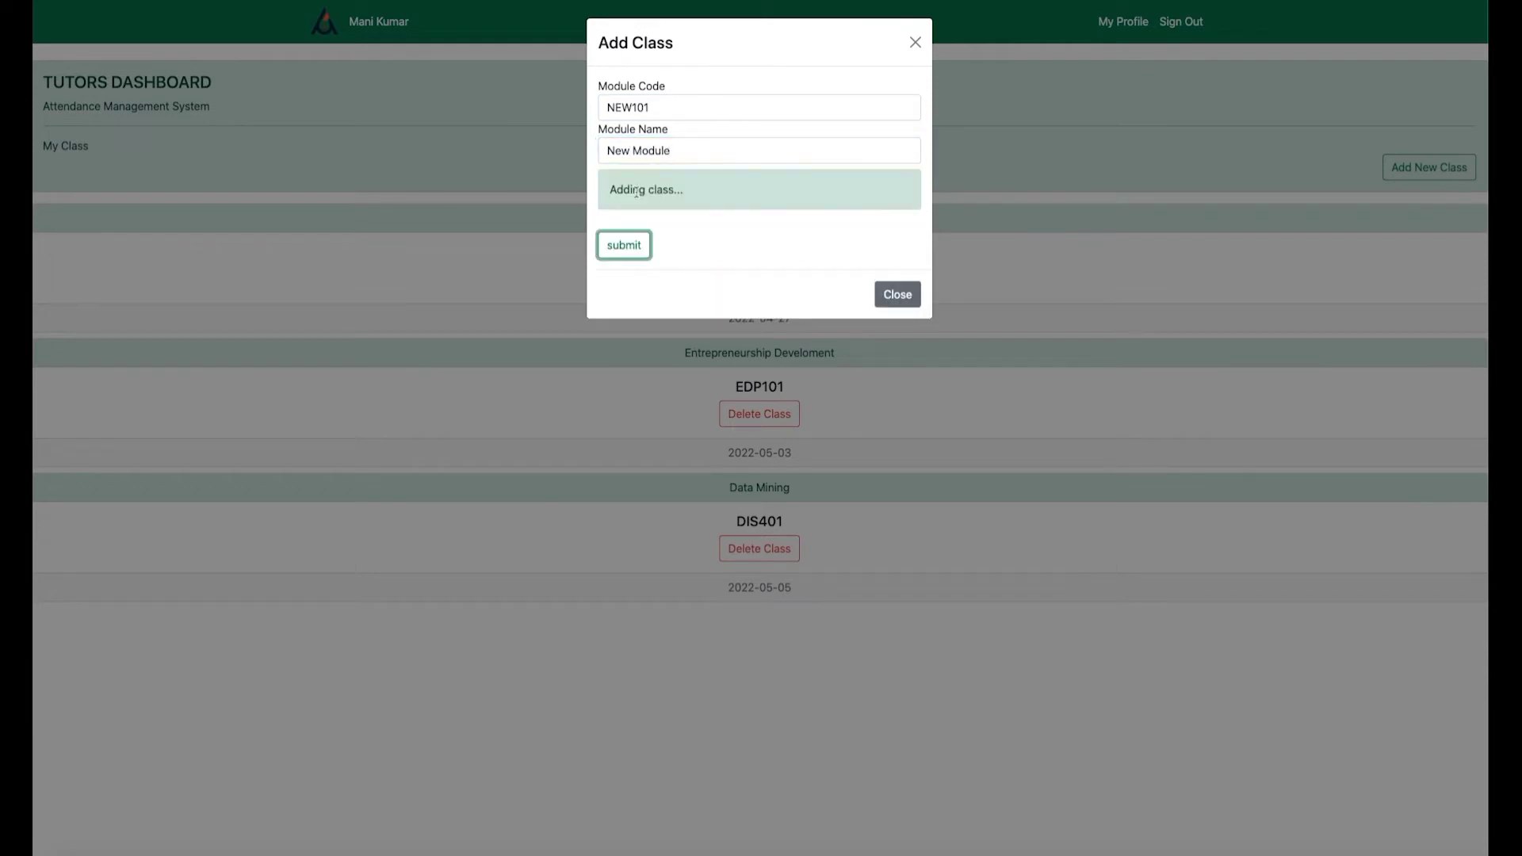
{"action": "left_click", "coordinate": [893, 295]}
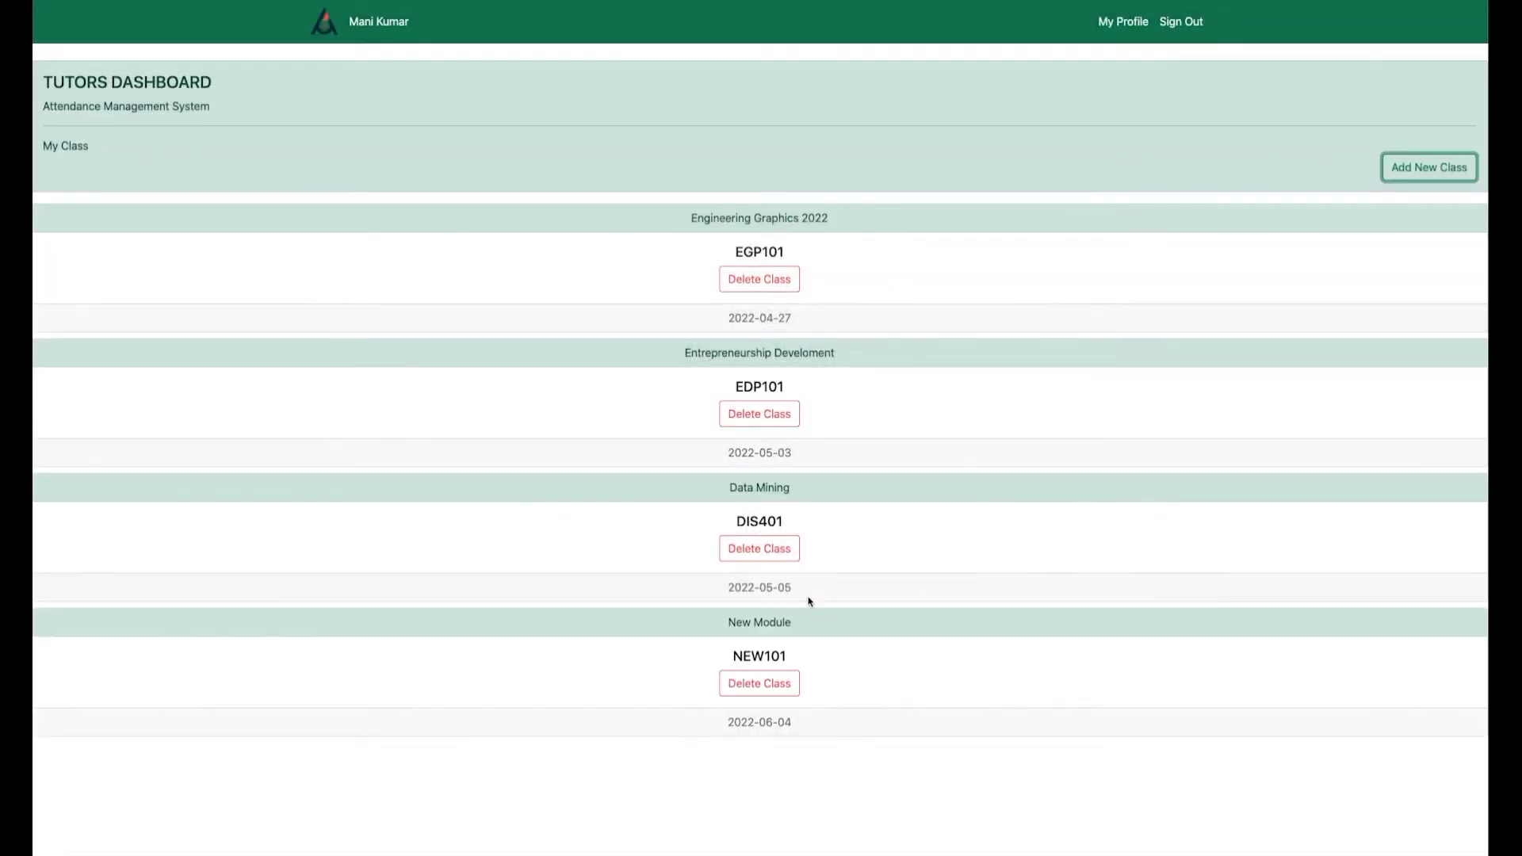
{"action": "left_click", "coordinate": [786, 685]}
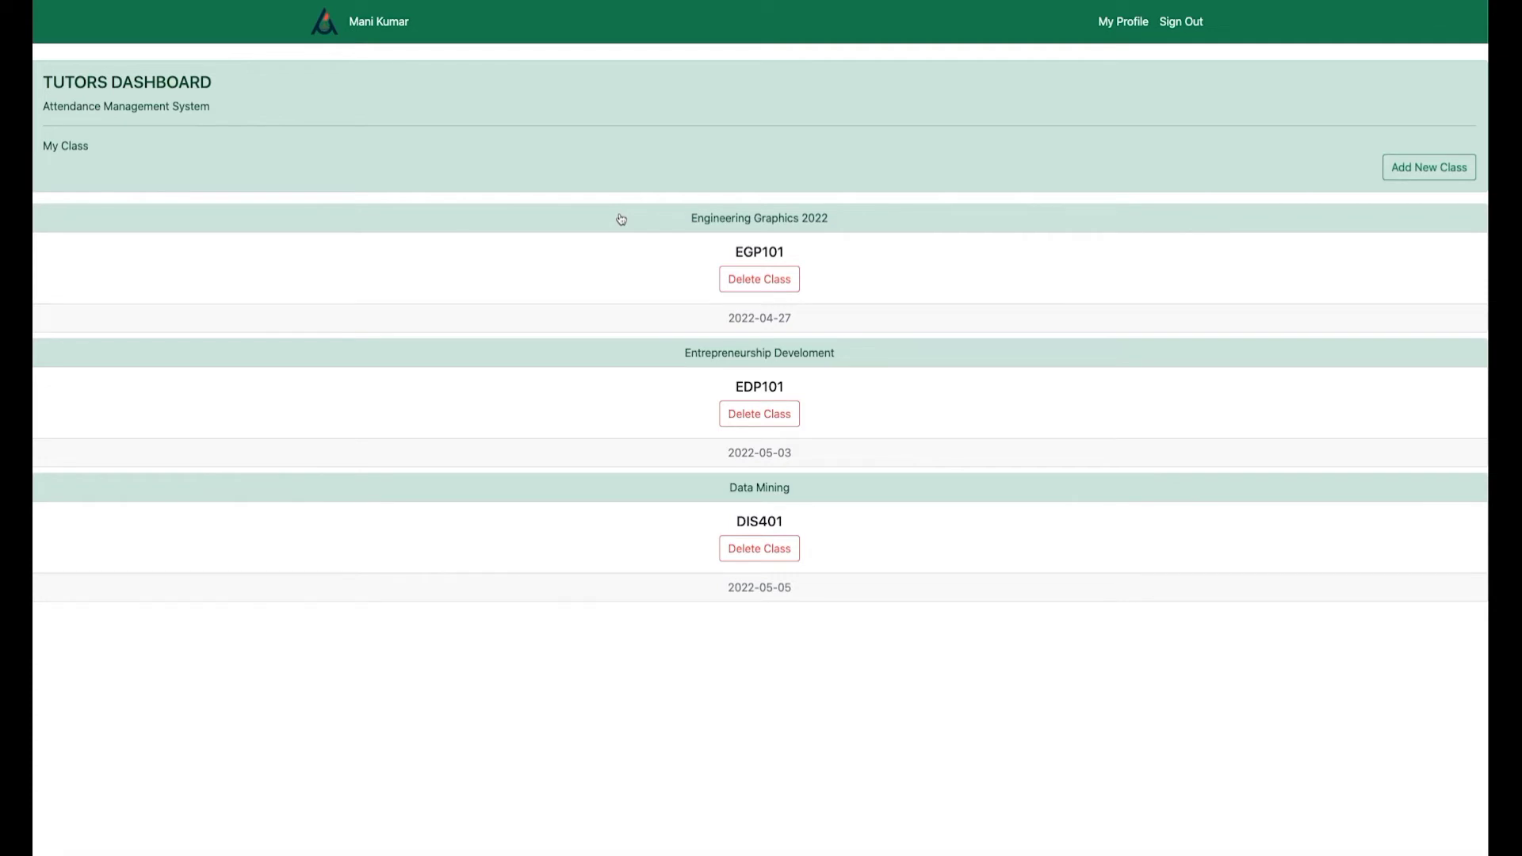
Open the Engineering Graphics 2022 class and save its attendance record.
{"action": "left_click", "coordinate": [622, 219]}
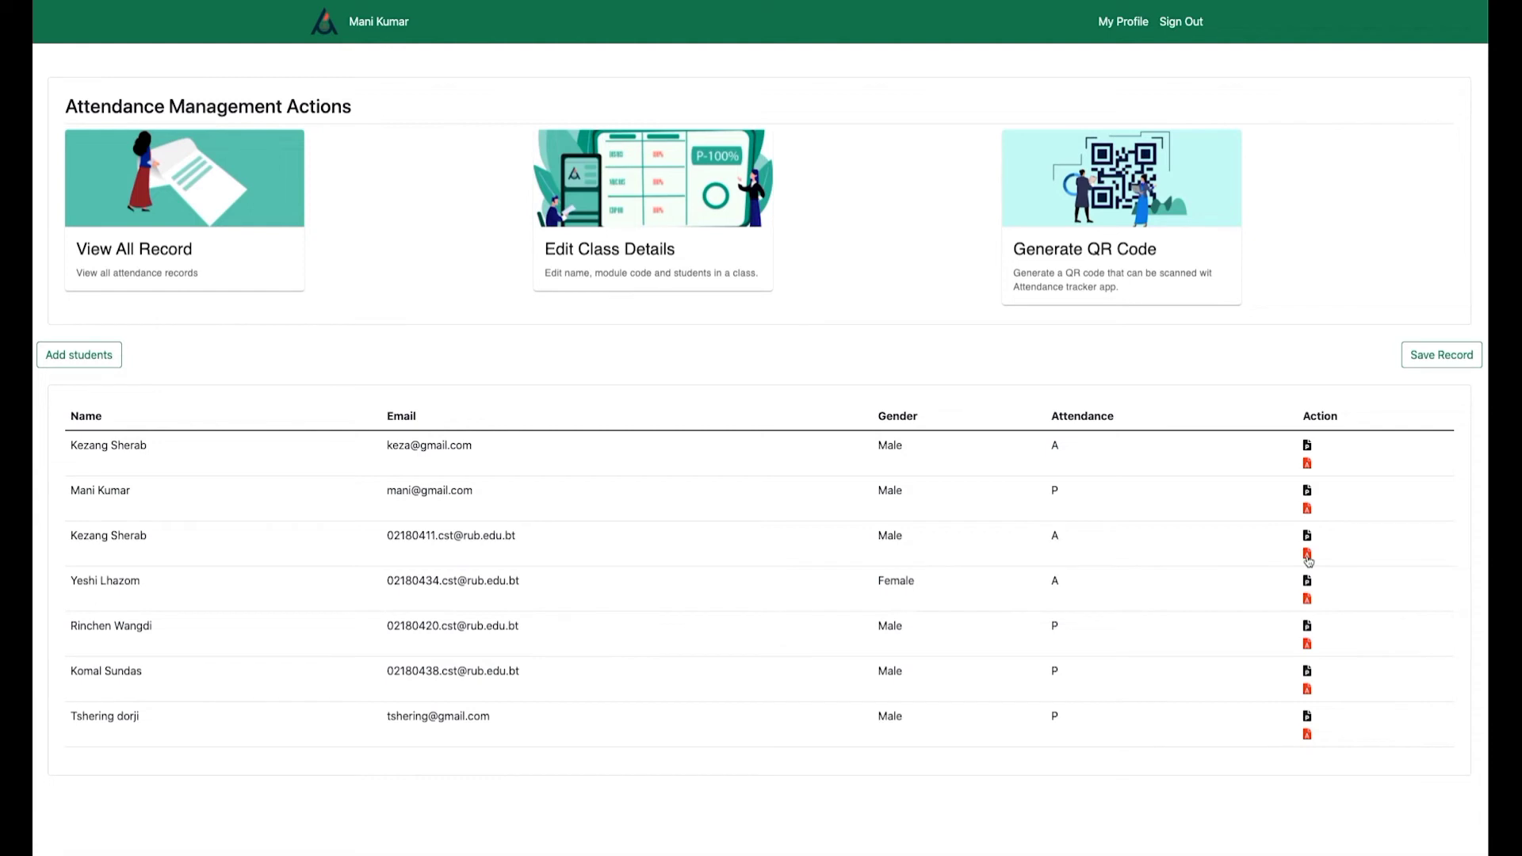
{"action": "left_click", "coordinate": [1421, 358]}
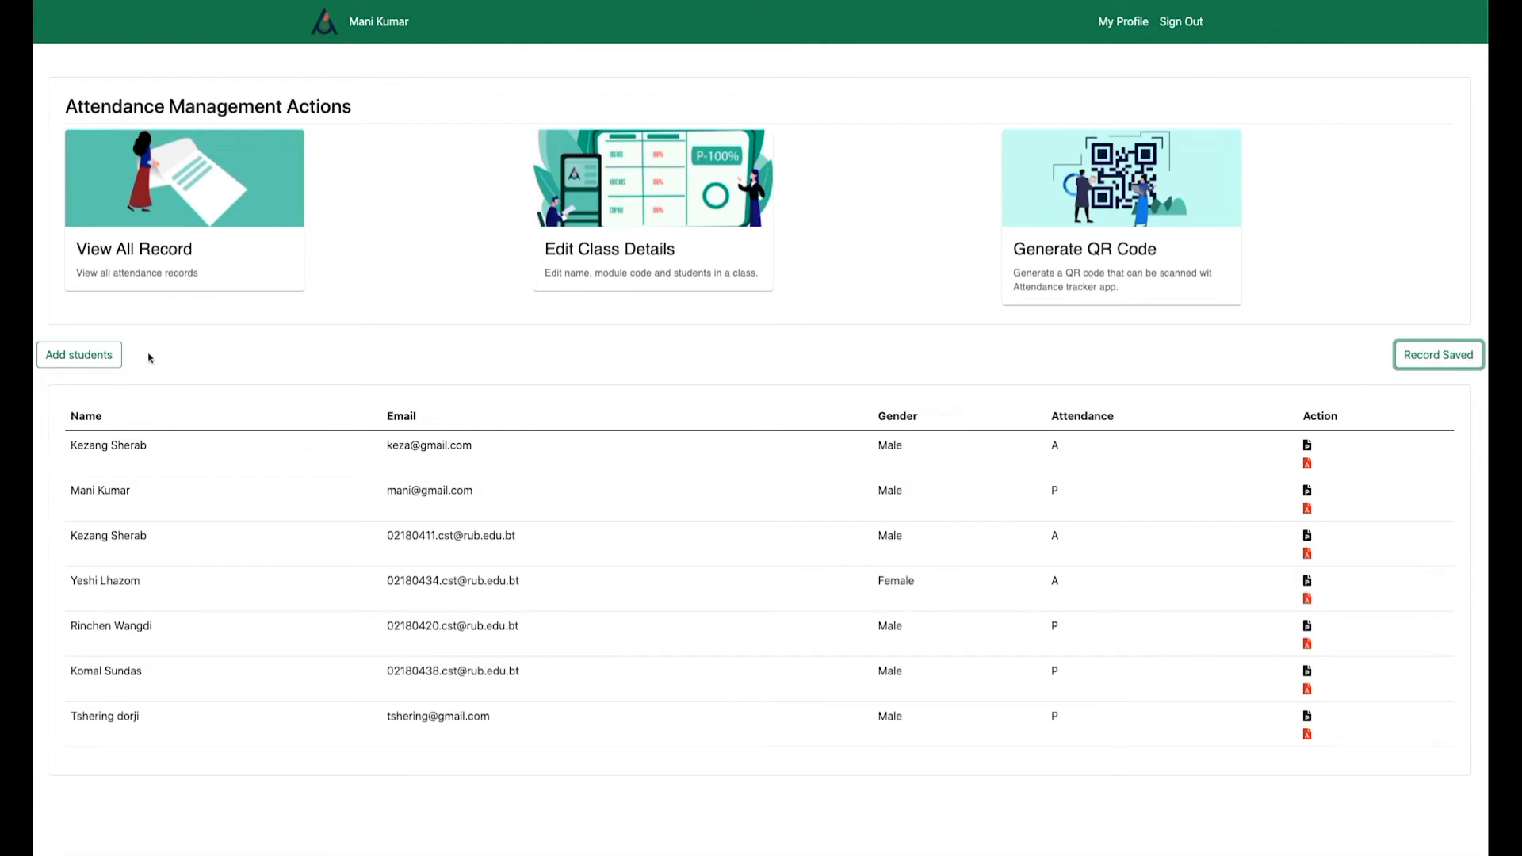
{"action": "left_click", "coordinate": [95, 356]}
Try adding a student by e-mail (rejected as existing), then add the student found in group 4it.
{"action": "left_click", "coordinate": [663, 109]}
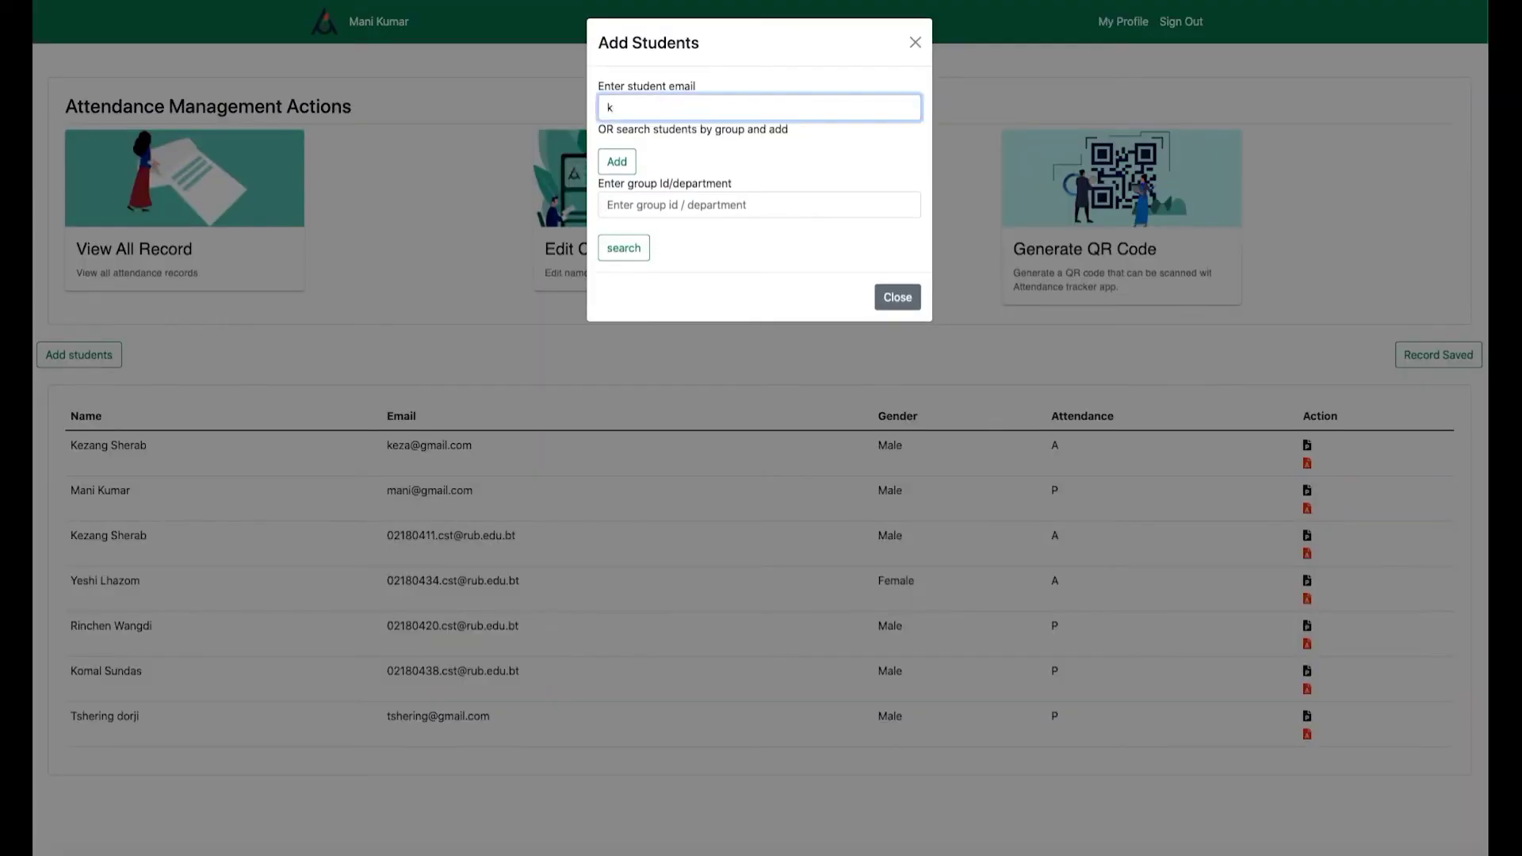
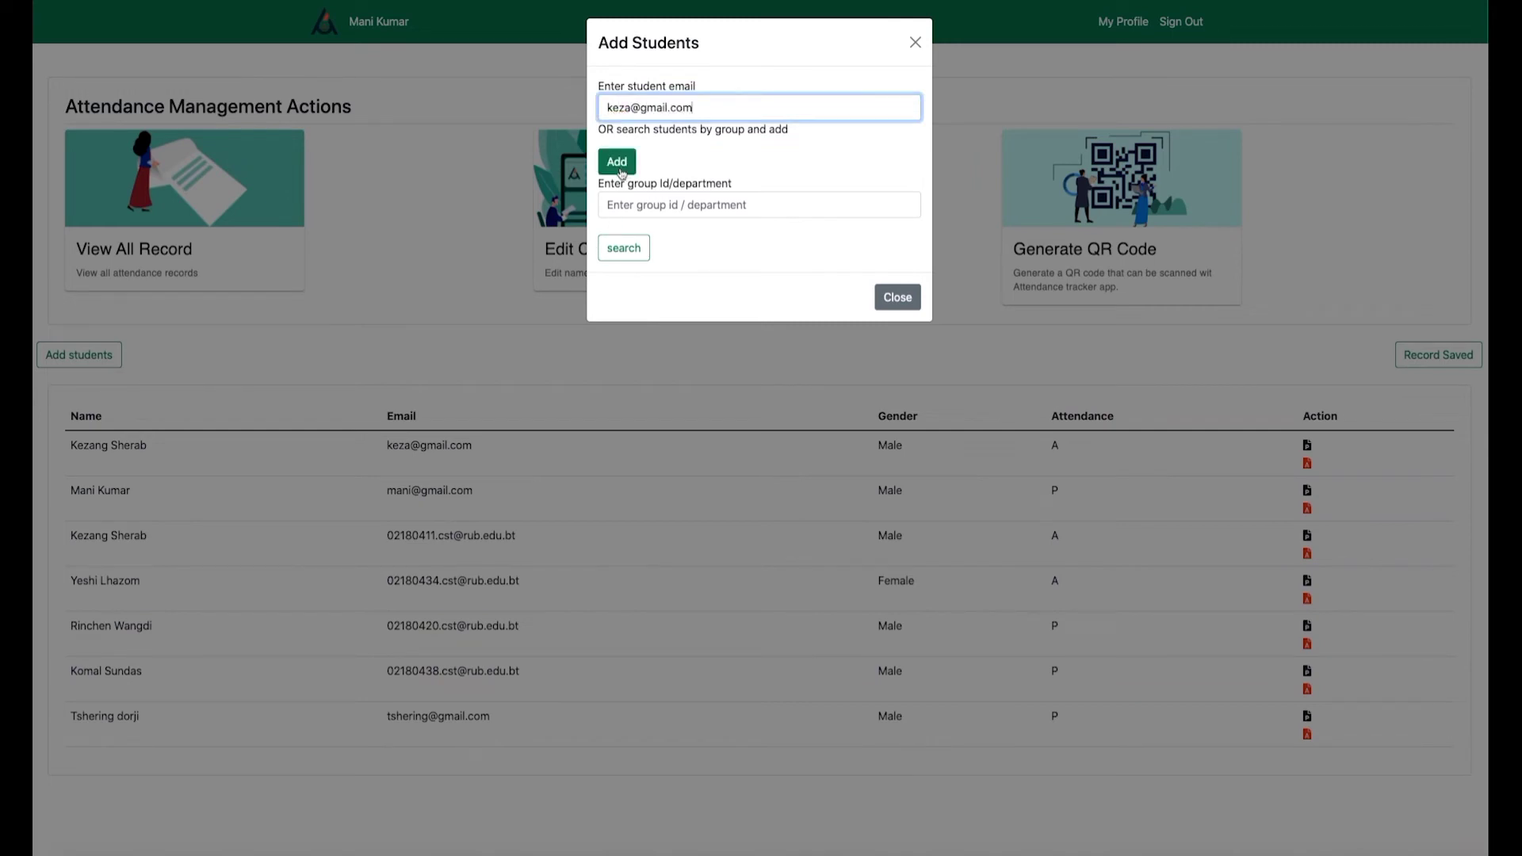
{"action": "left_click", "coordinate": [617, 161]}
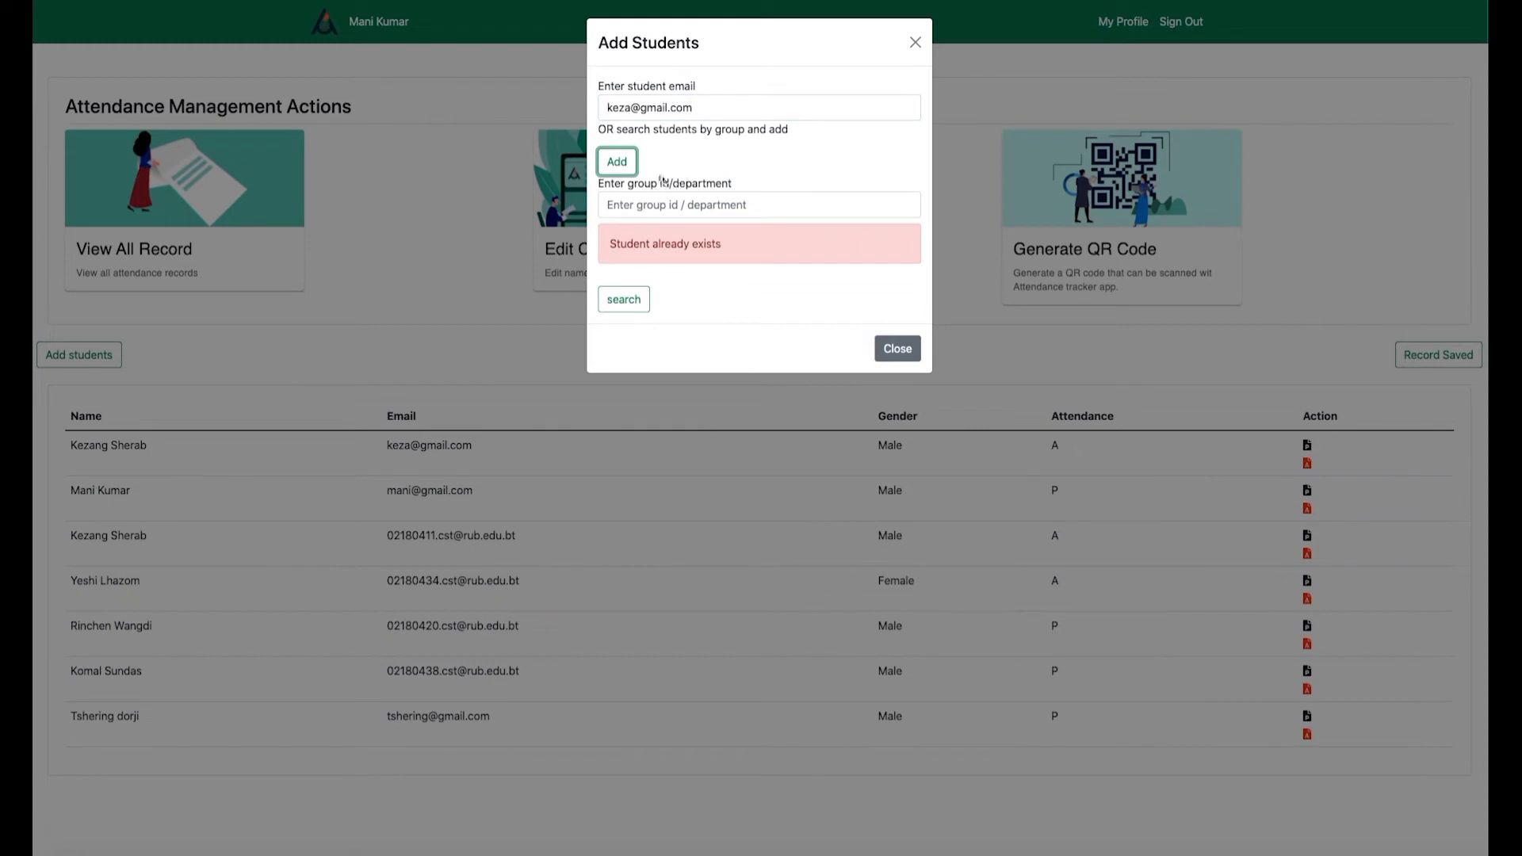
{"action": "left_click", "coordinate": [610, 205]}
{"action": "type", "text": "Ait"}
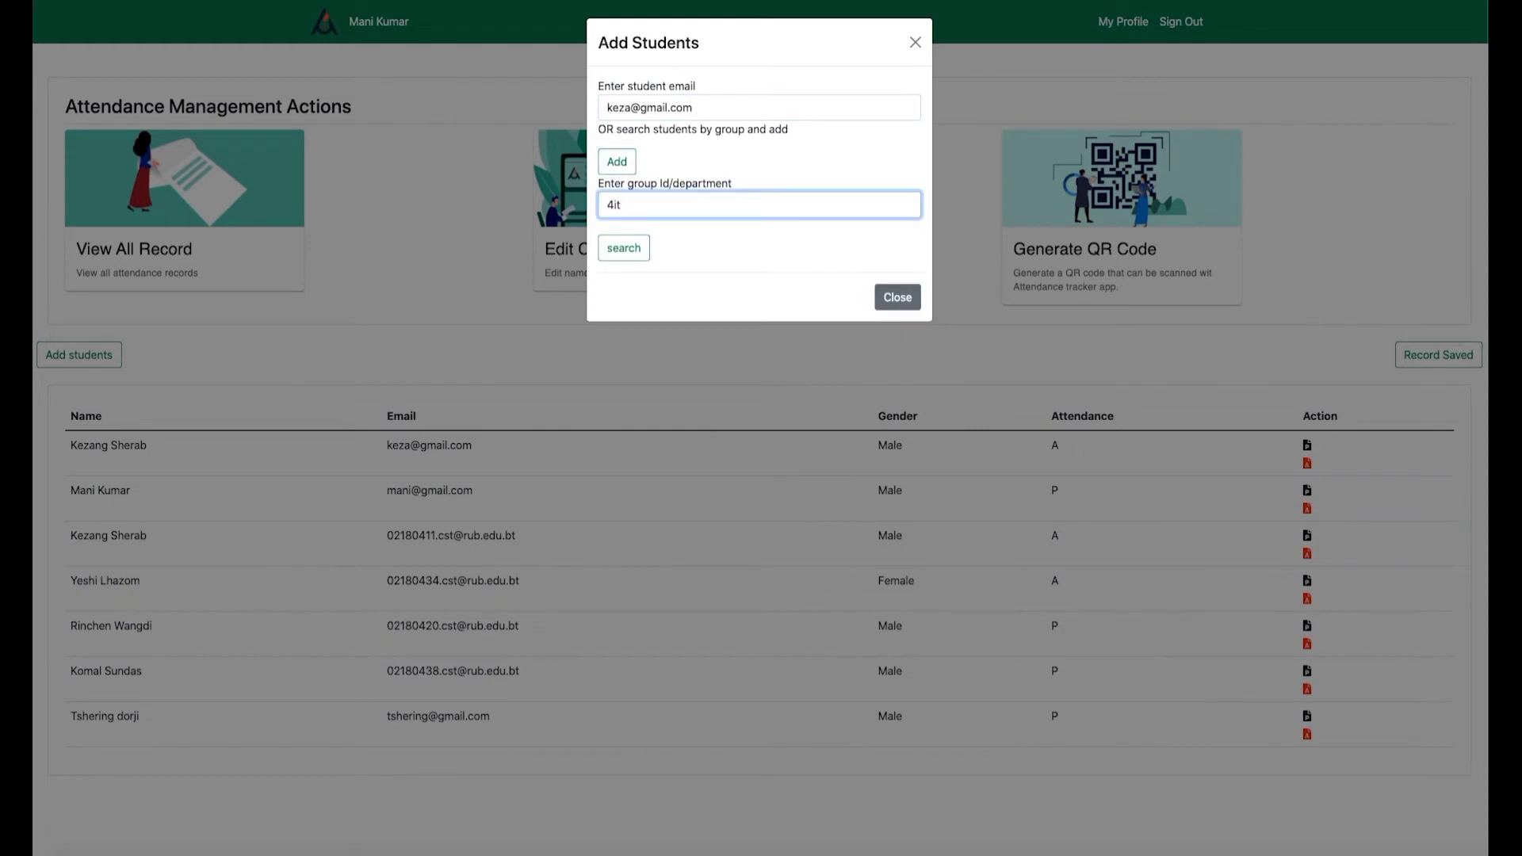
{"action": "left_click", "coordinate": [623, 247]}
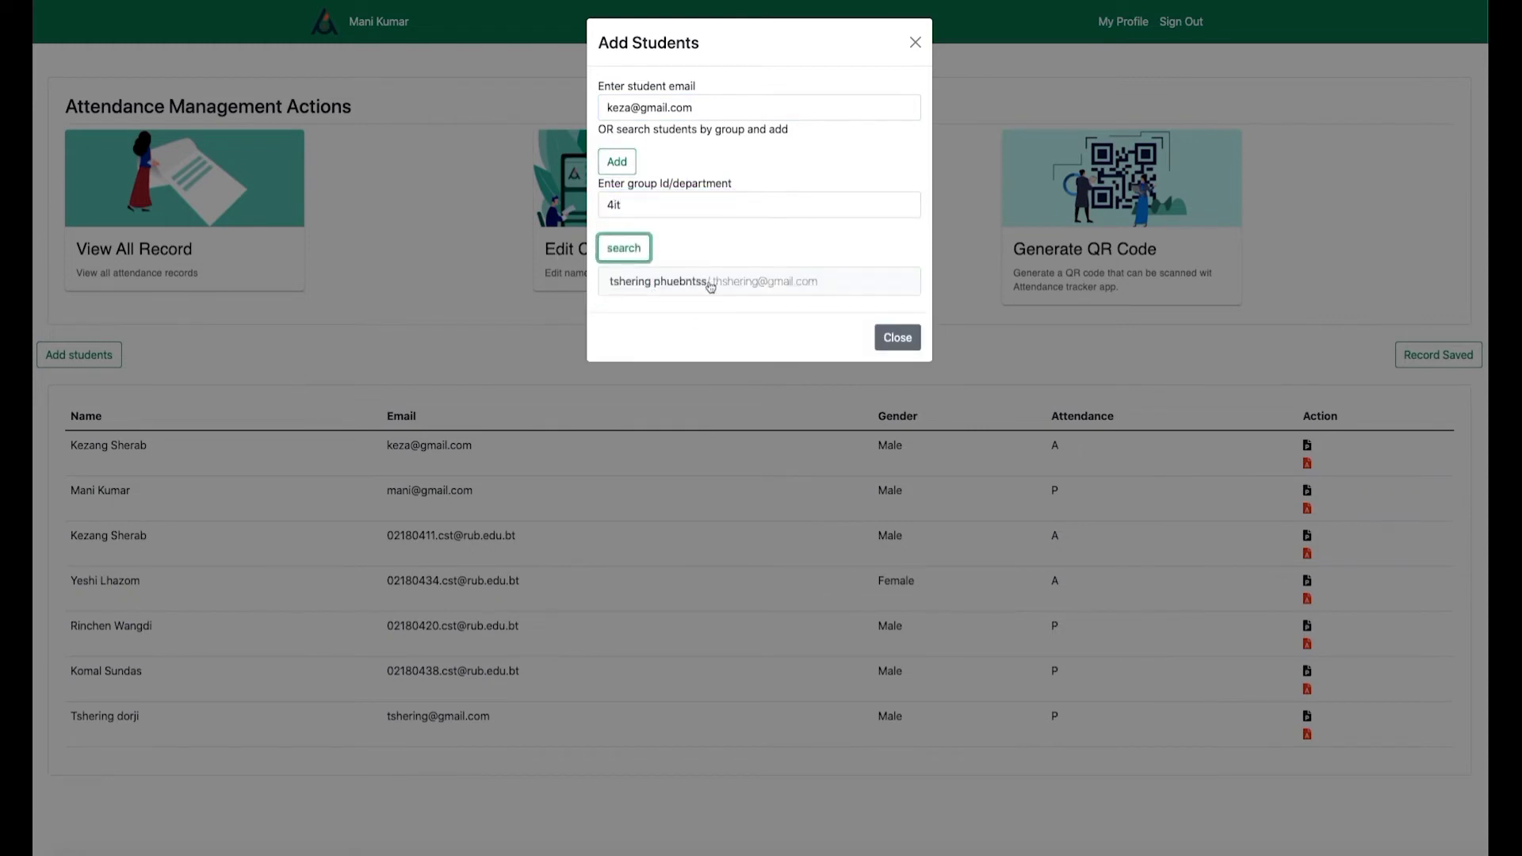
{"action": "left_click", "coordinate": [704, 283]}
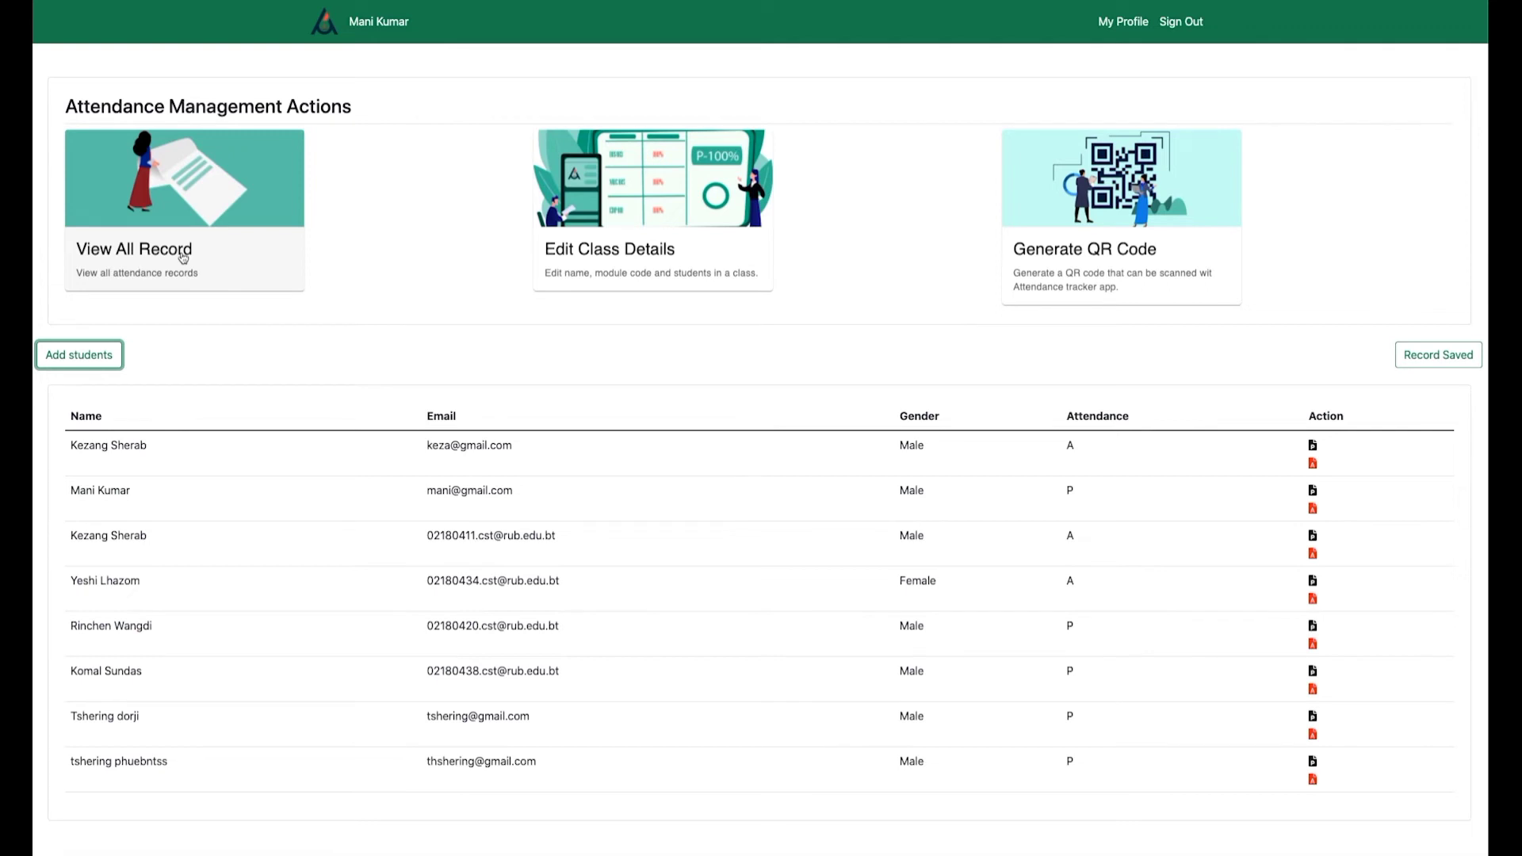
For the first student, mark the middle absence present and the first session absent.
{"action": "left_click", "coordinate": [183, 256]}
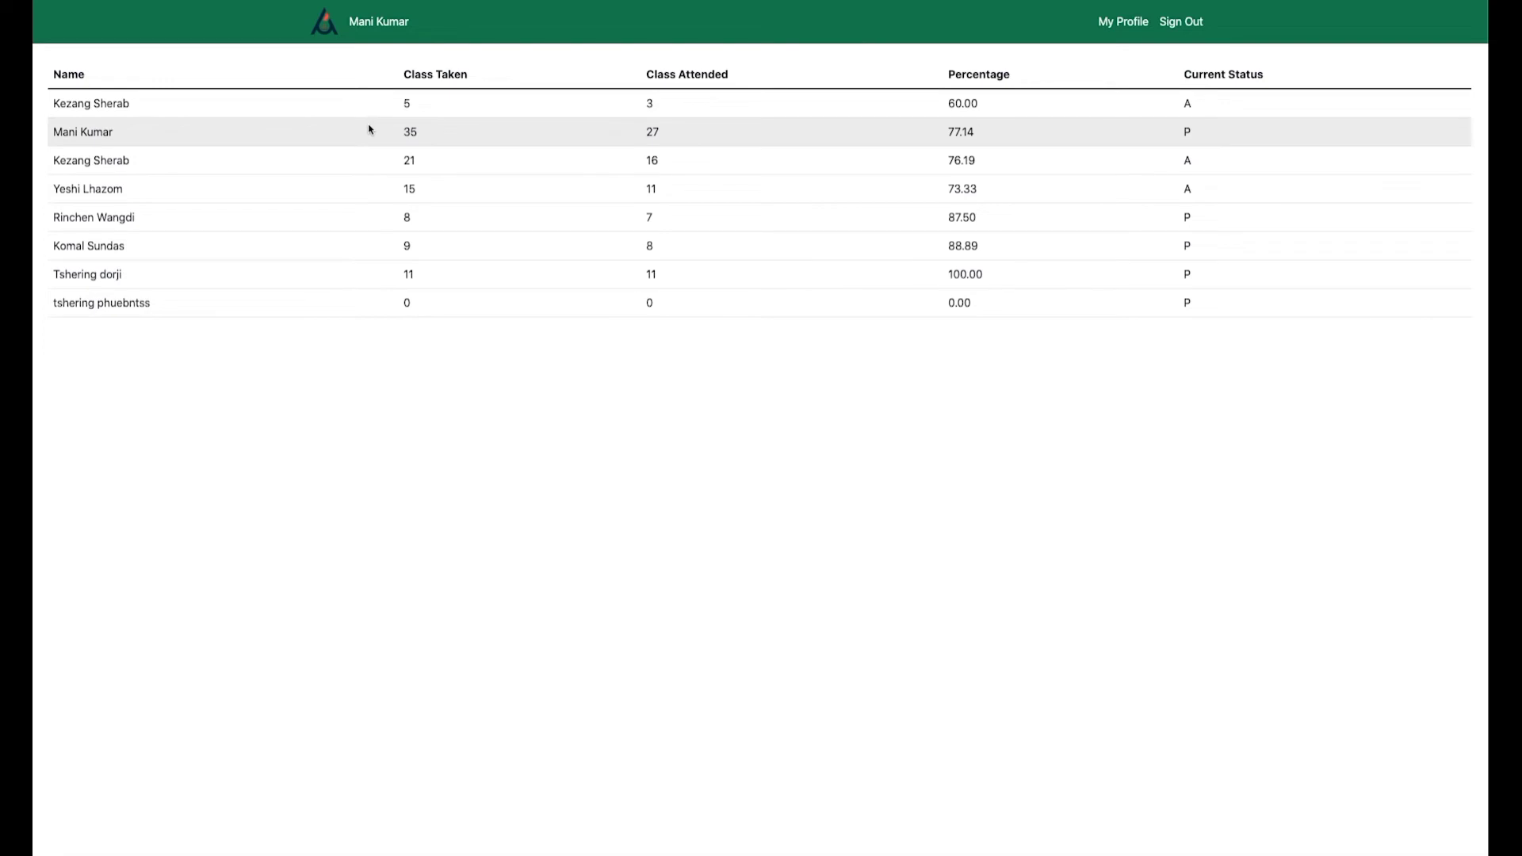
{"action": "left_click", "coordinate": [341, 164]}
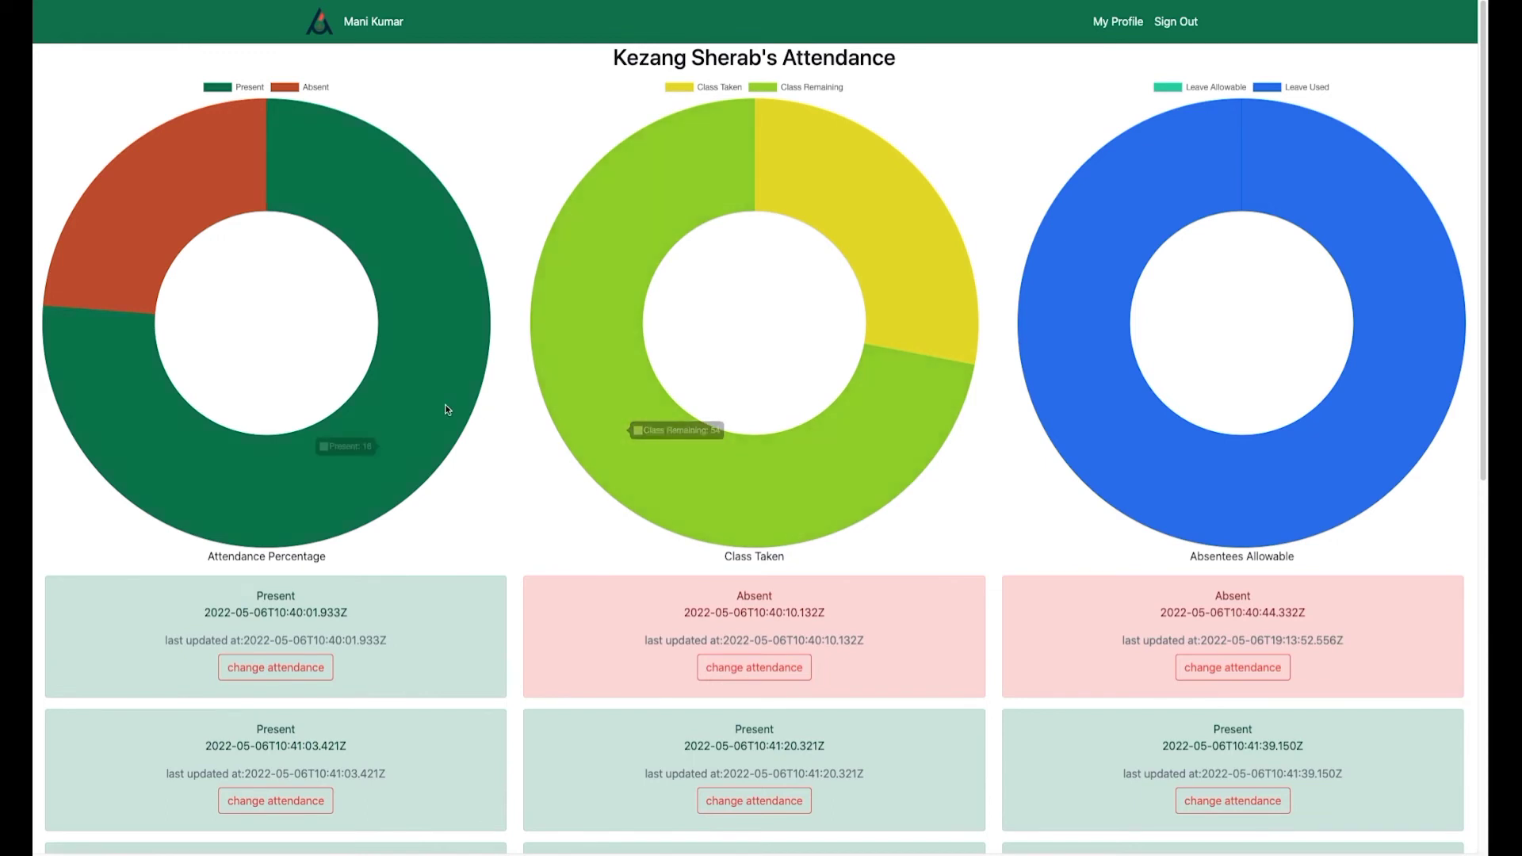
{"action": "mouse_move", "coordinate": [1100, 330]}
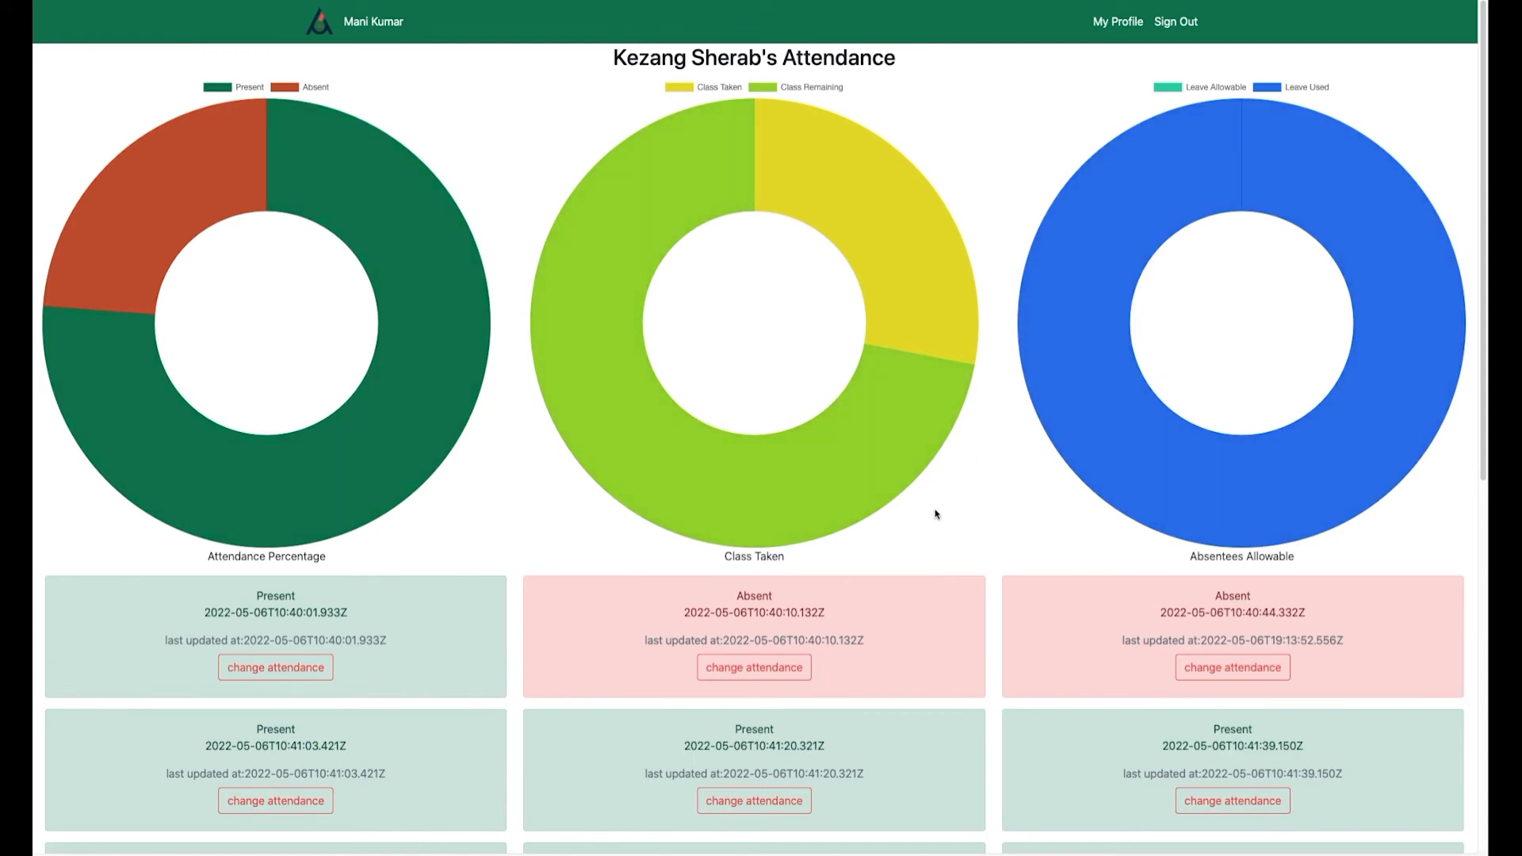
{"action": "scroll", "coordinate": [936, 511], "scroll_direction": "down", "scroll_amount": 2}
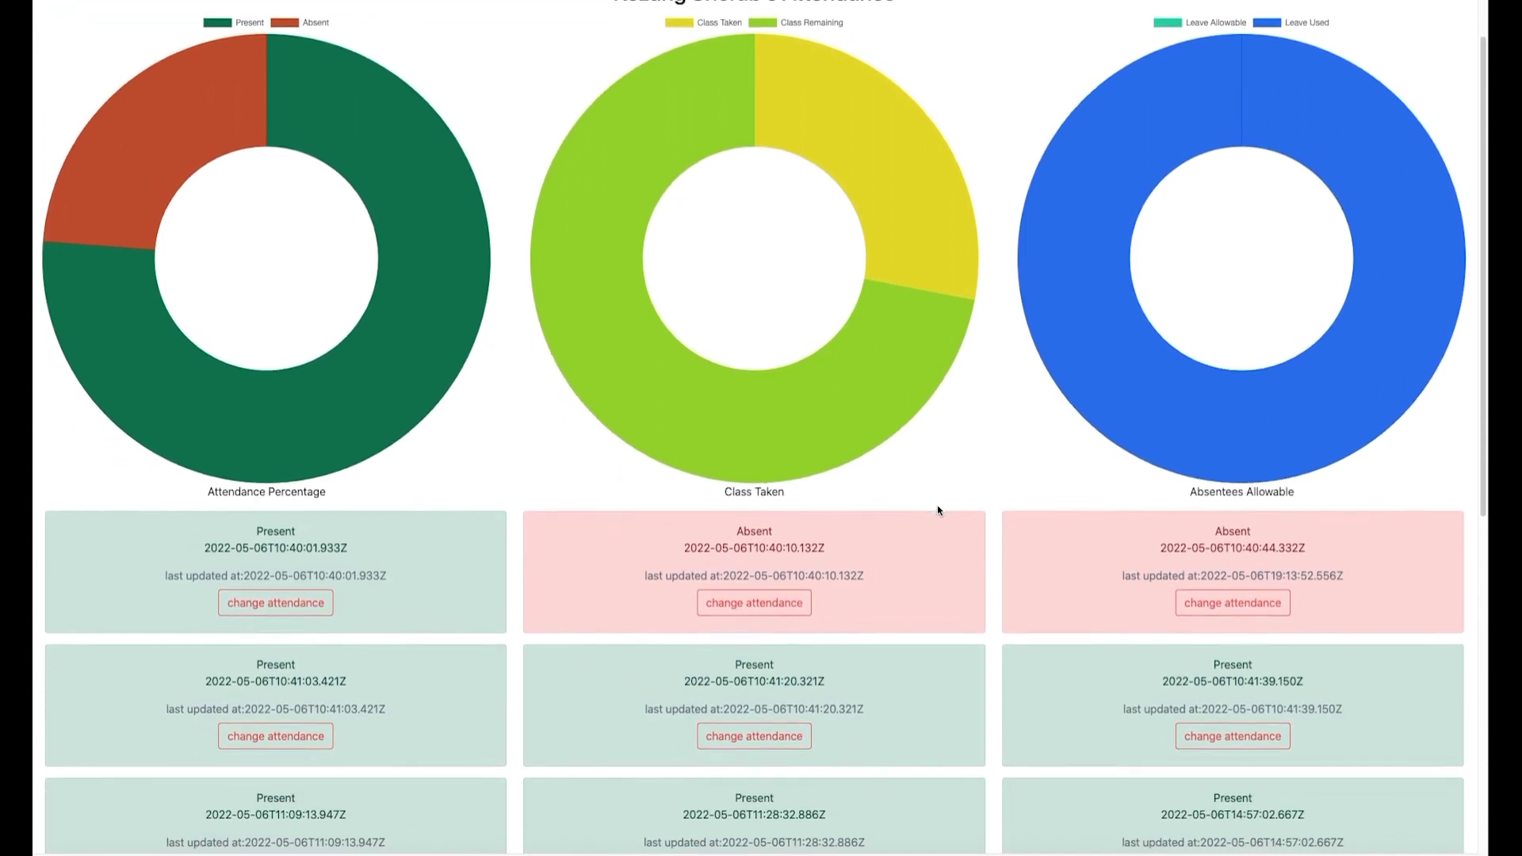
{"action": "scroll", "coordinate": [940, 507], "scroll_direction": "down", "scroll_amount": 1}
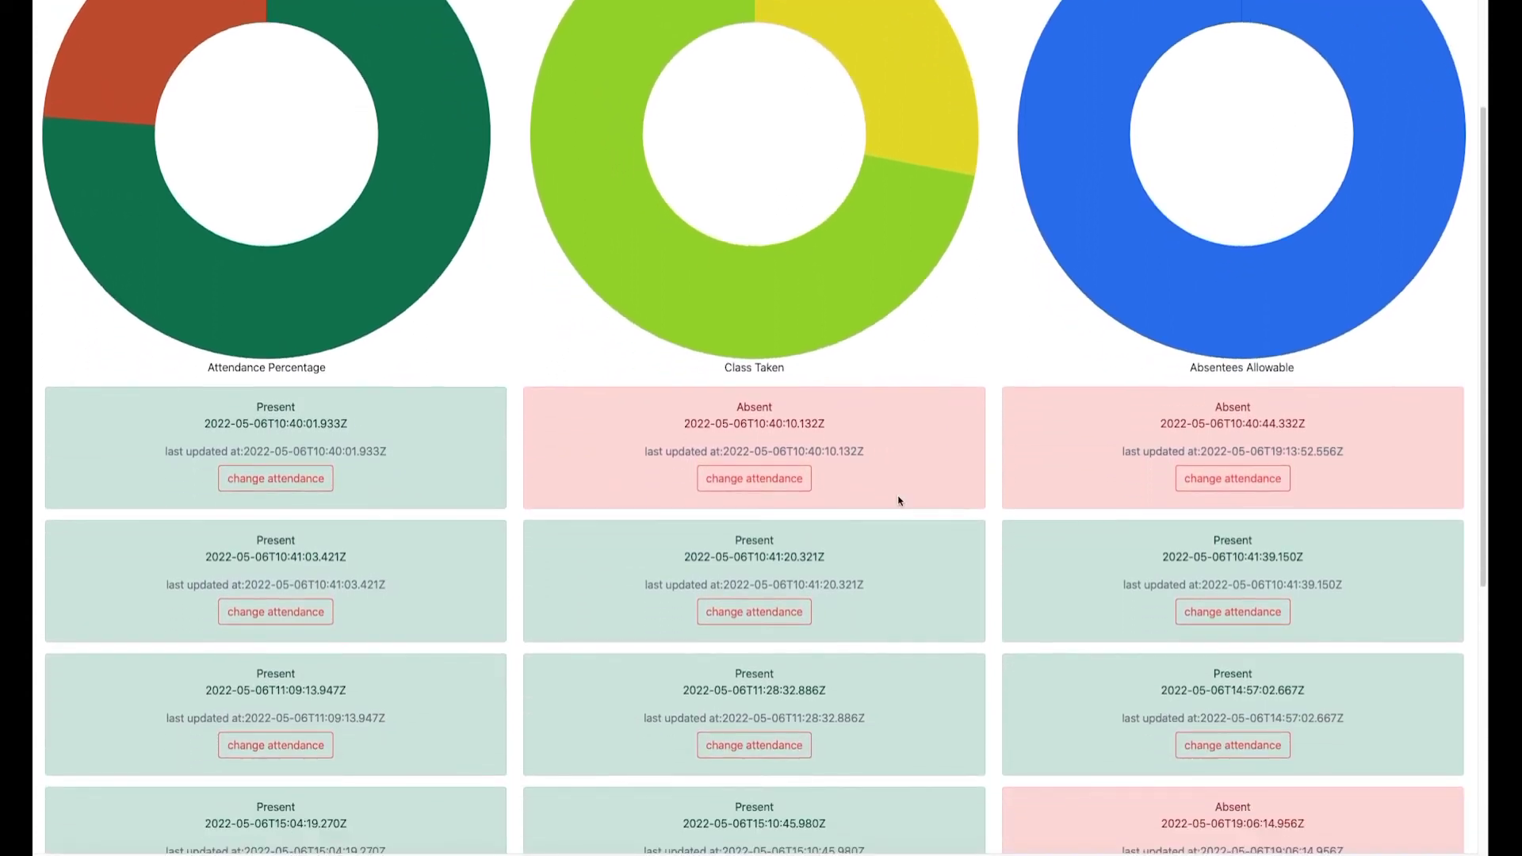
{"action": "left_click", "coordinate": [753, 478]}
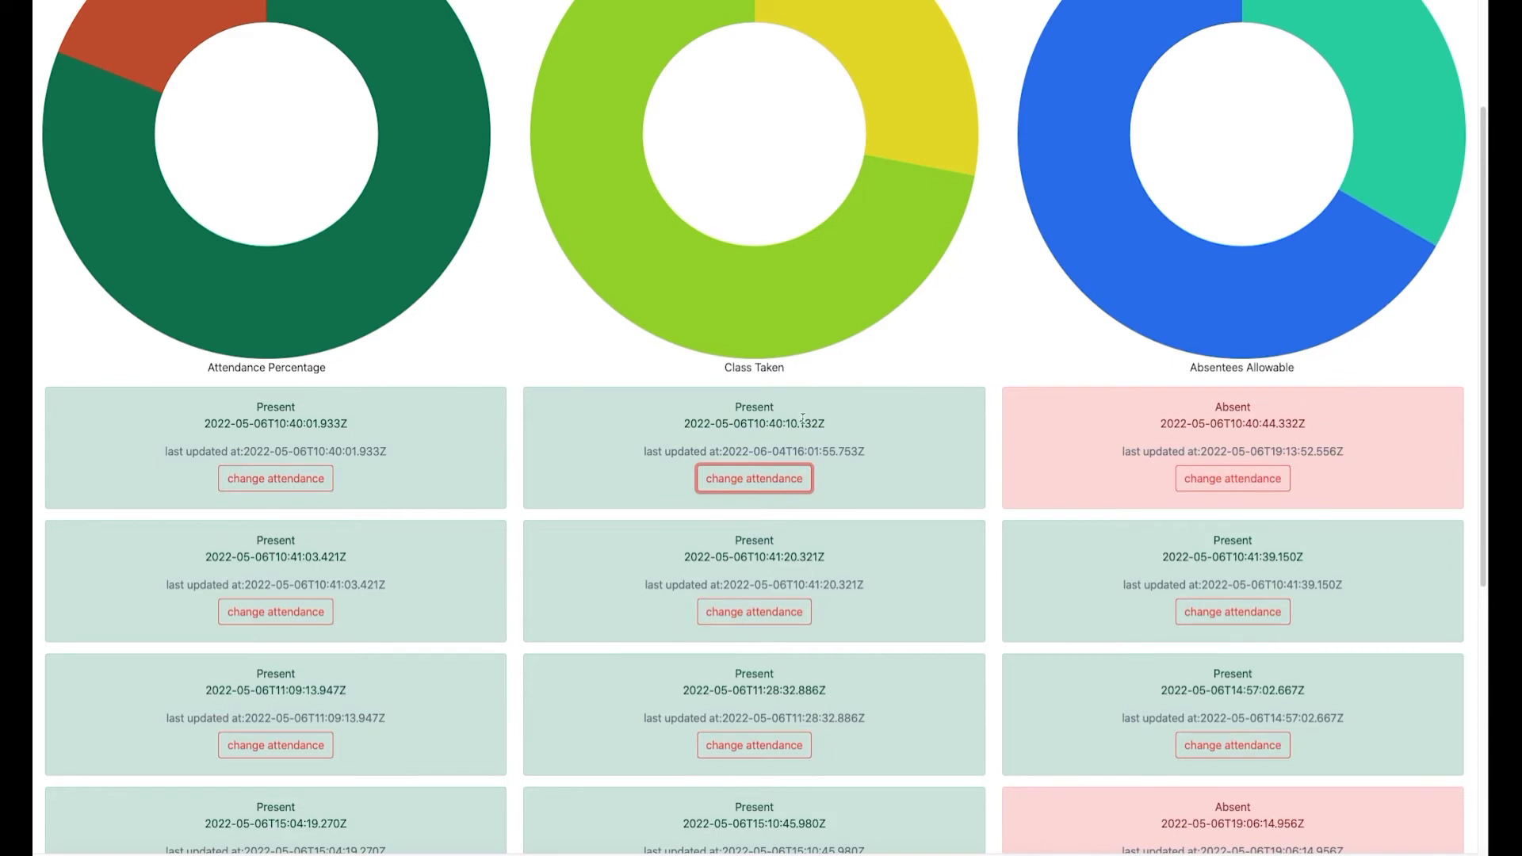
{"action": "scroll", "coordinate": [745, 460], "scroll_direction": "up", "scroll_amount": 5}
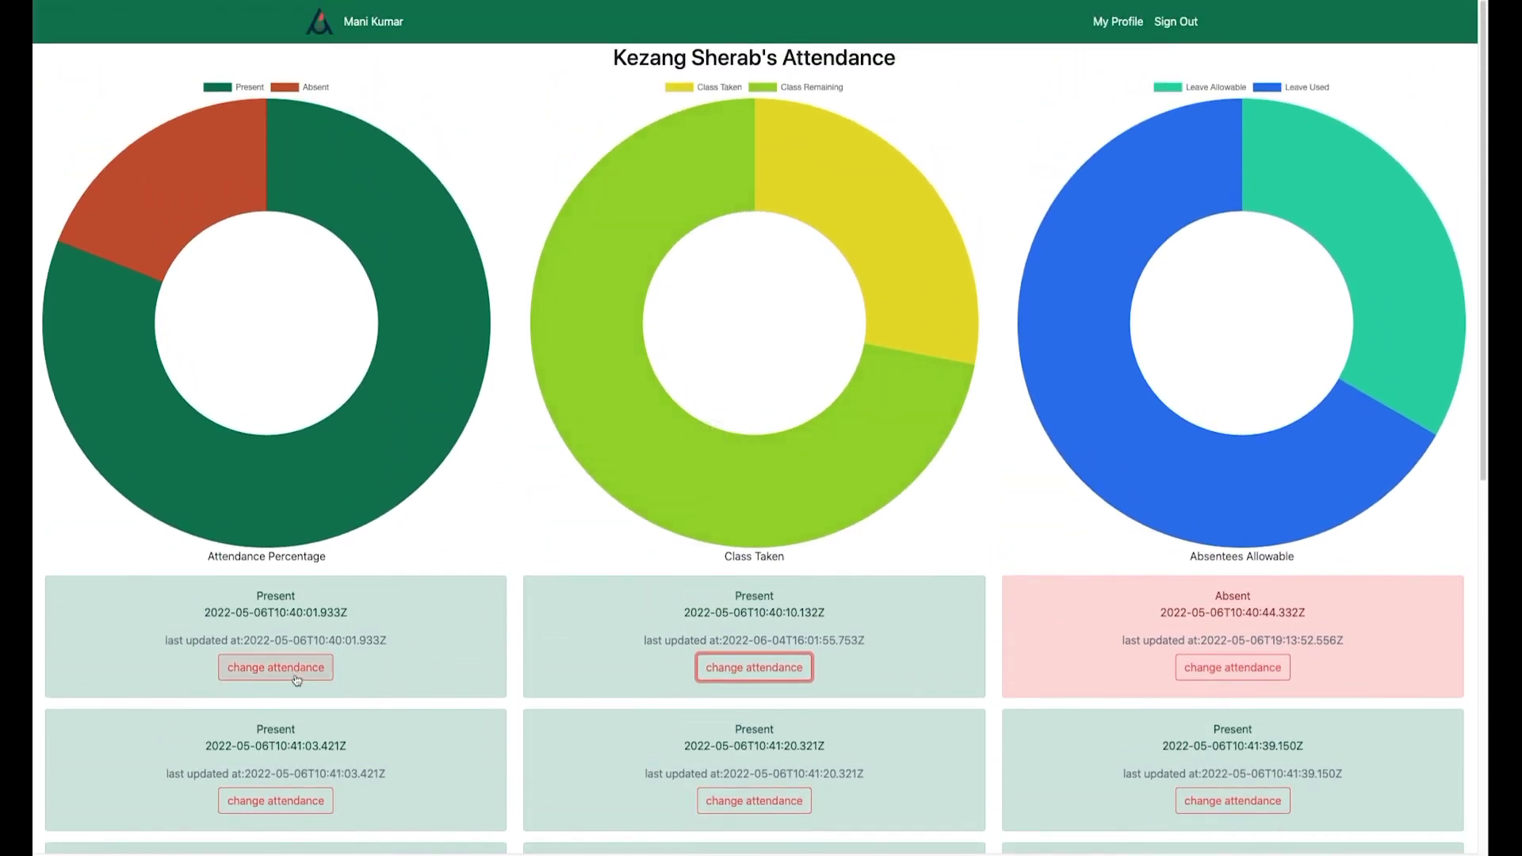
{"action": "left_click", "coordinate": [296, 679]}
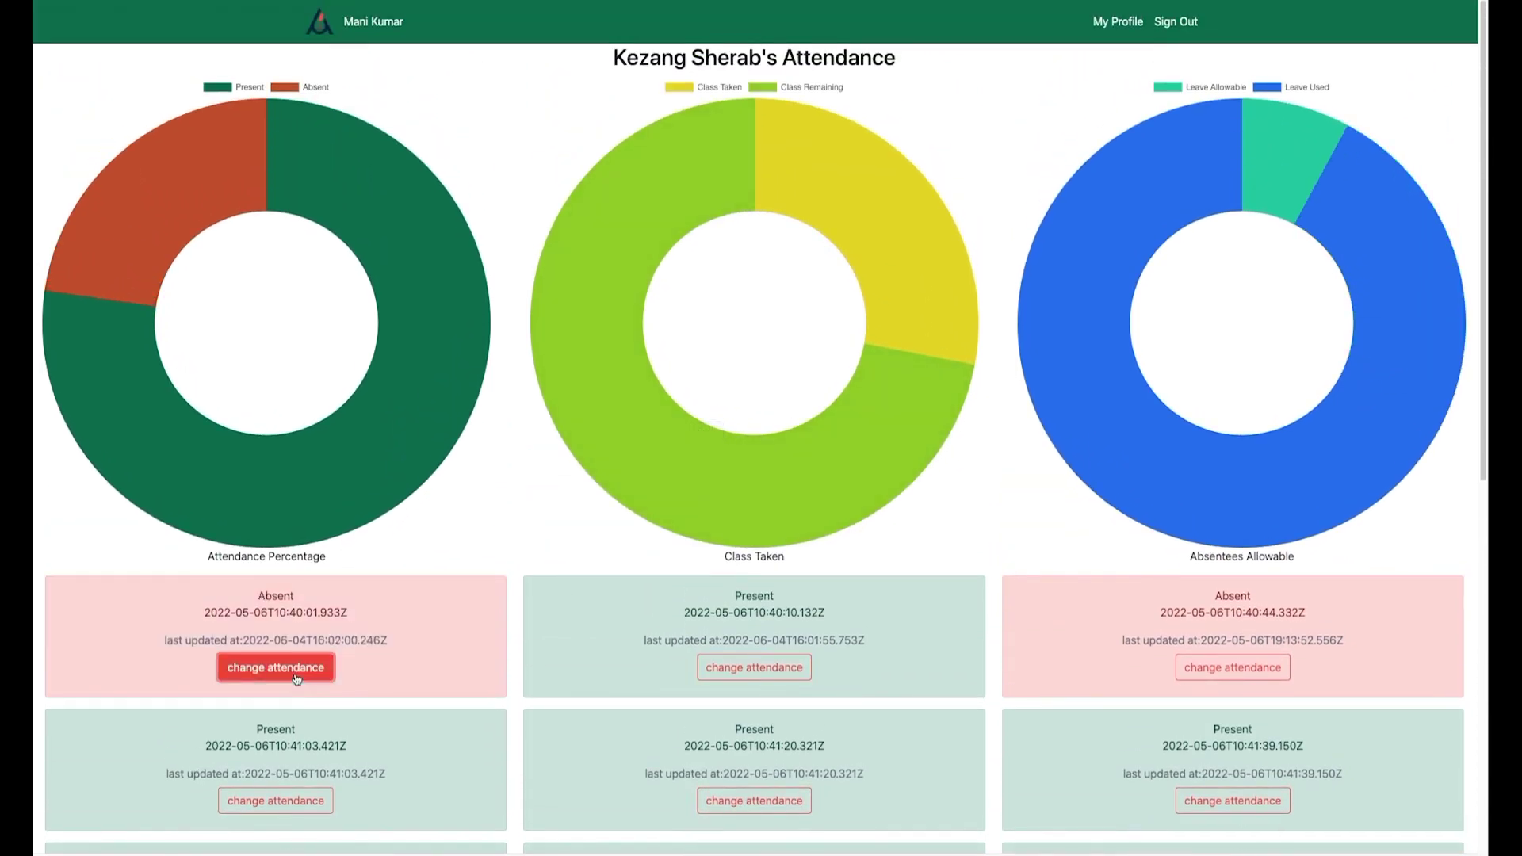
{"action": "left_click", "coordinate": [88, 2]}
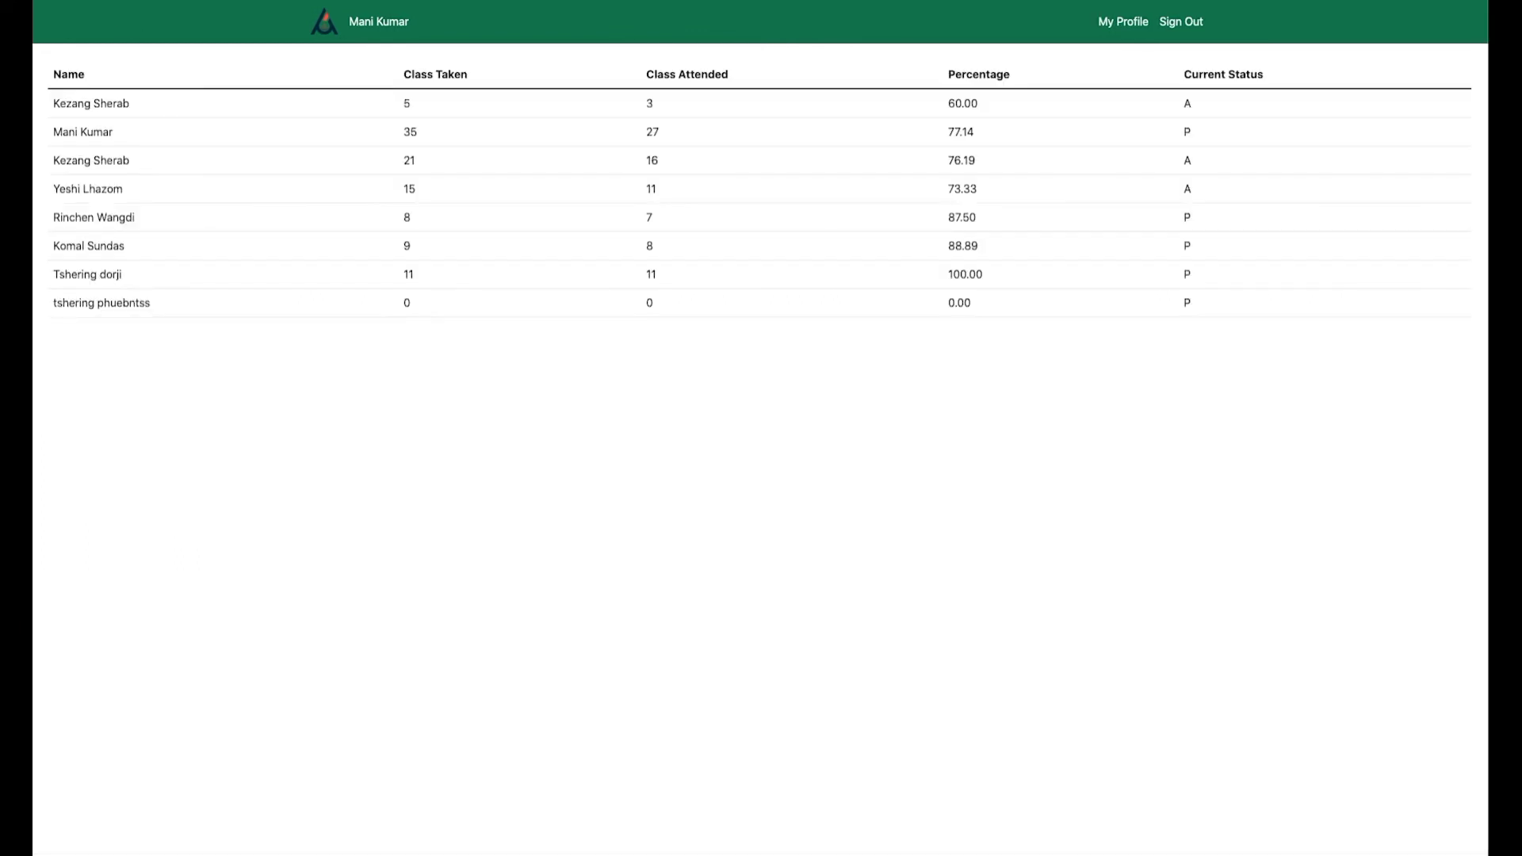
Rename the class to Engineering Graphics 2023.
{"action": "key", "text": "alt+Left"}
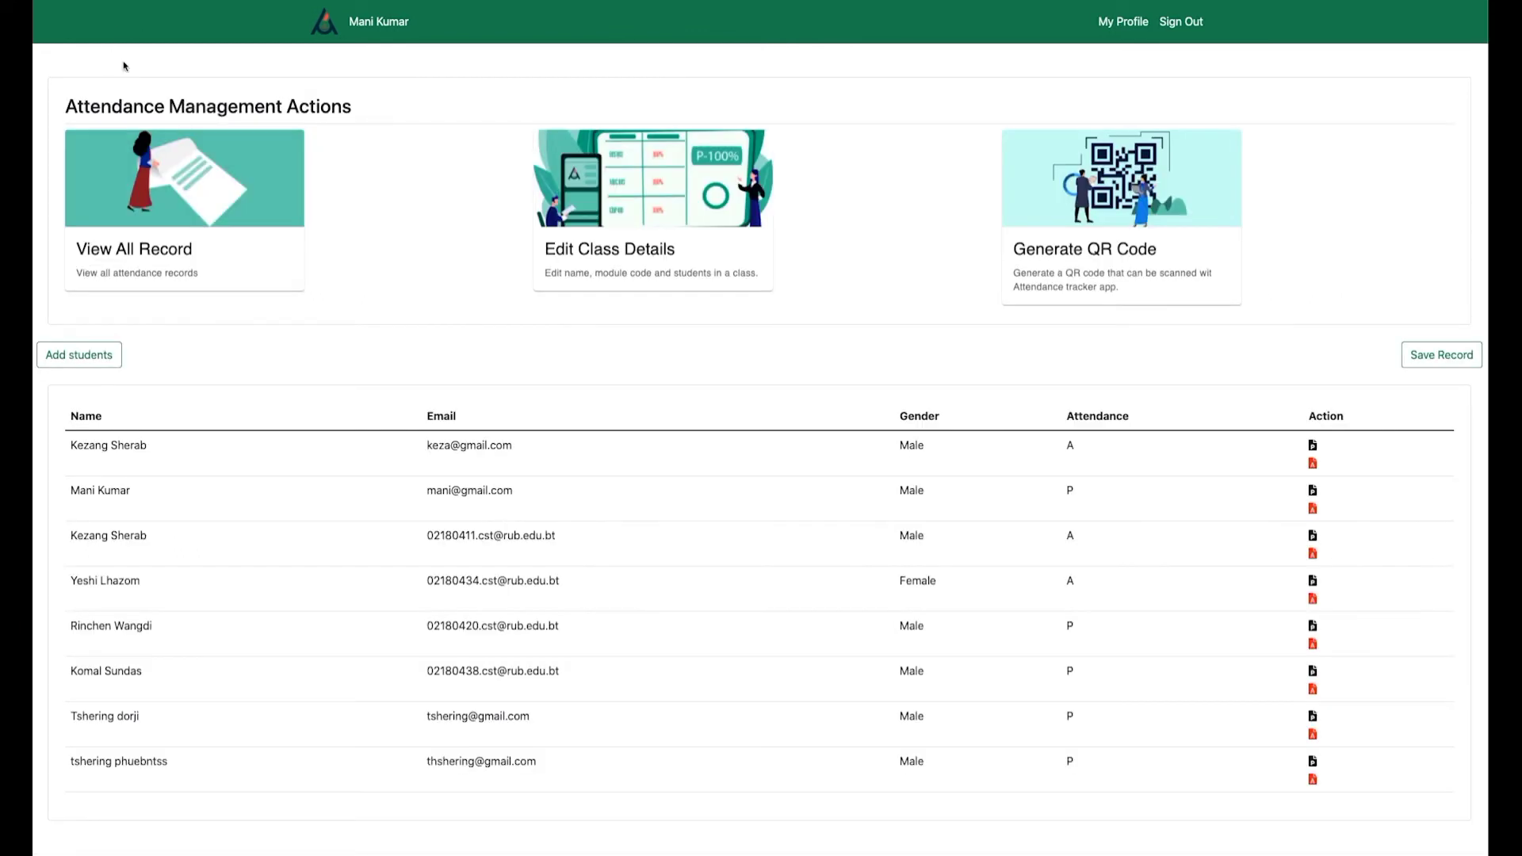
{"action": "left_click", "coordinate": [567, 279]}
{"action": "left_click", "coordinate": [694, 168]}
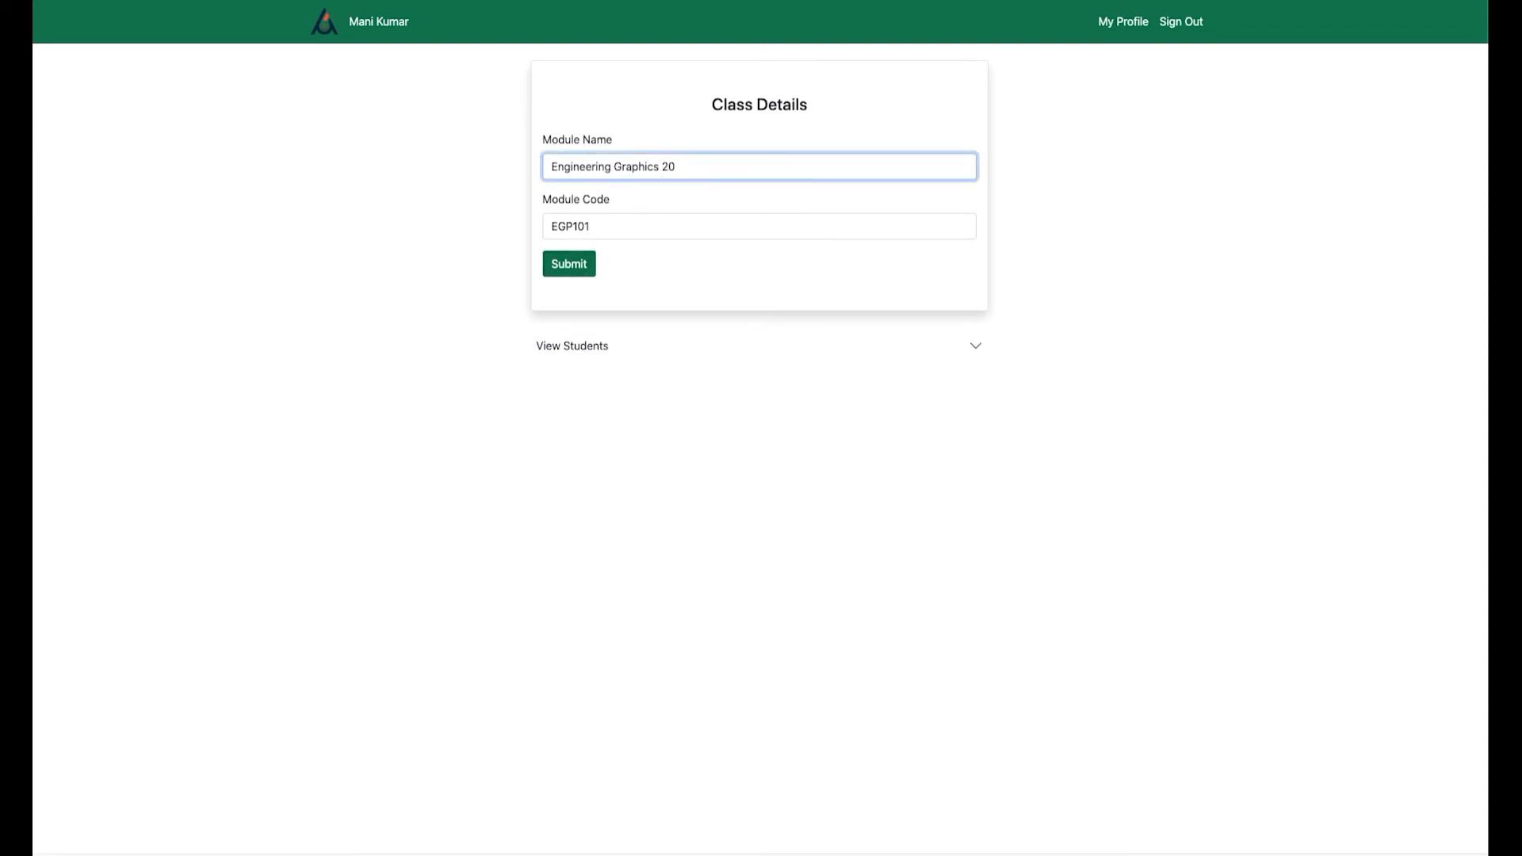
{"action": "left_click", "coordinate": [580, 265]}
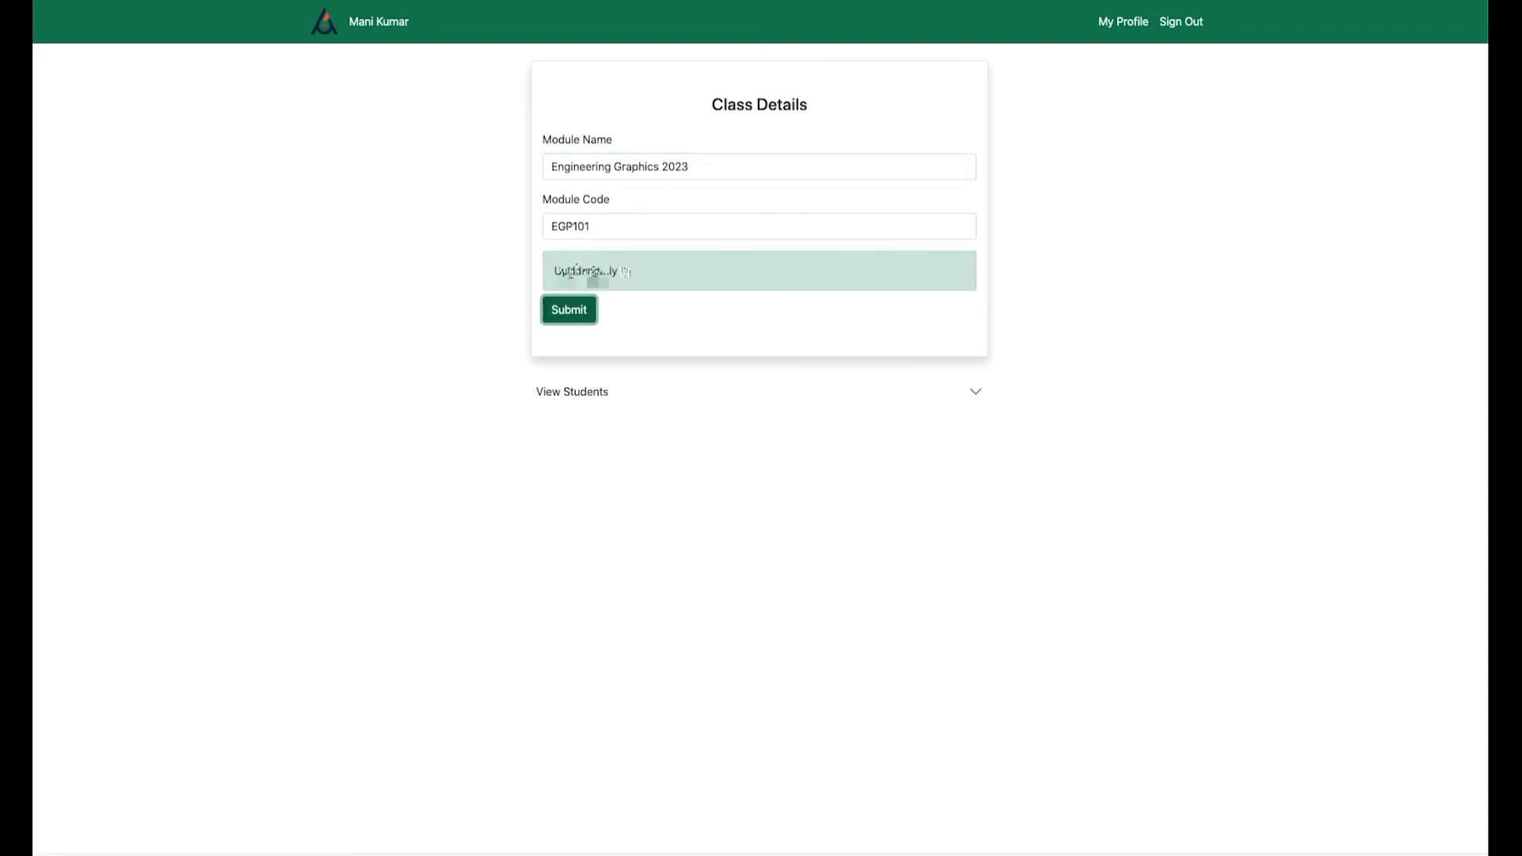
Remove the last student from the class's enrolled list.
{"action": "left_click", "coordinate": [980, 402]}
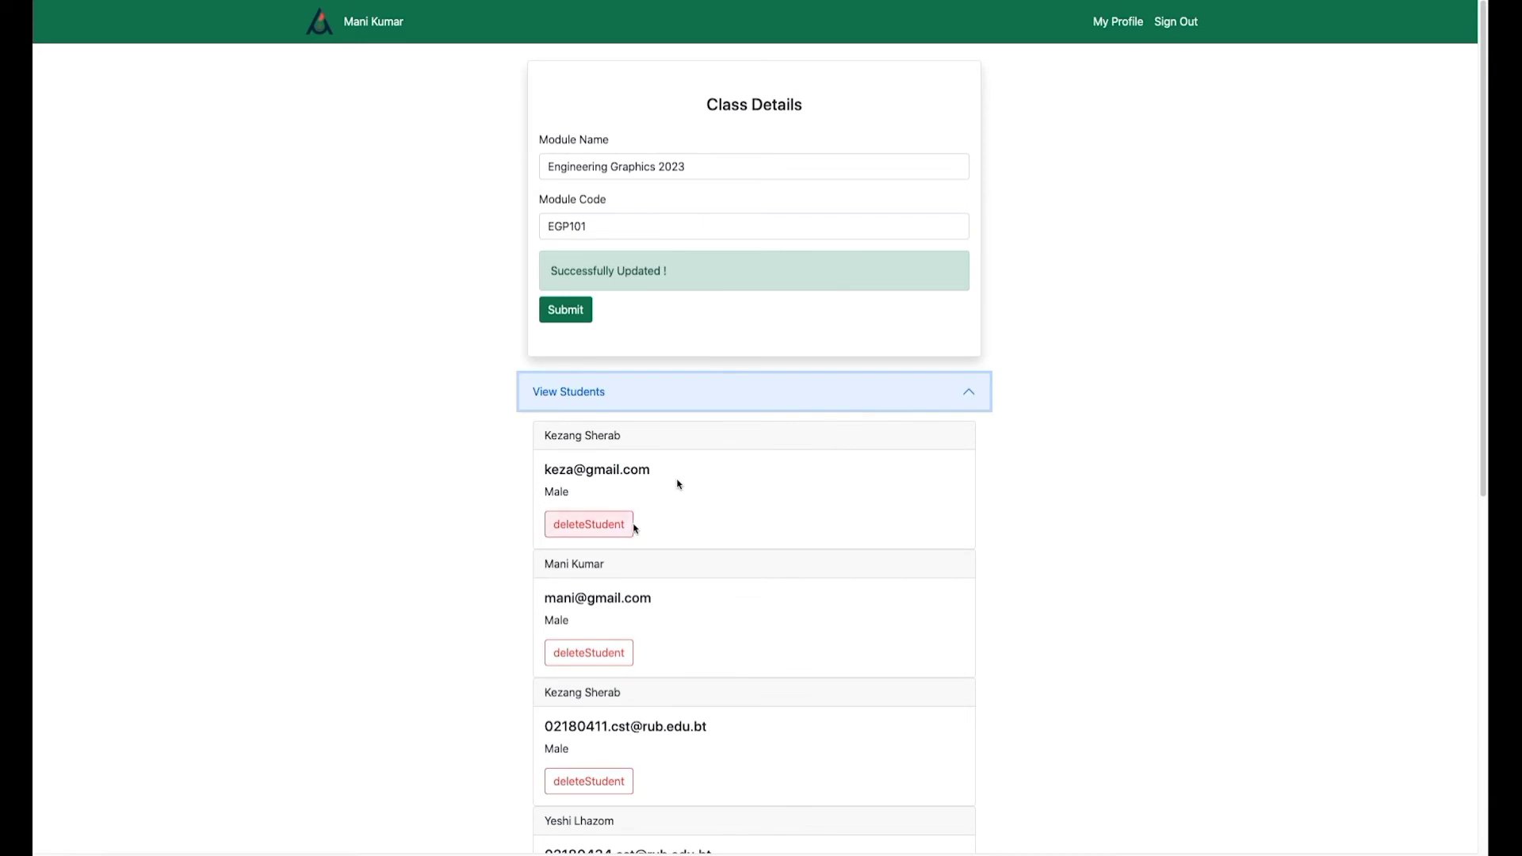
{"action": "scroll", "coordinate": [734, 510], "scroll_direction": "down", "scroll_amount": 8}
{"action": "left_click", "coordinate": [601, 816]}
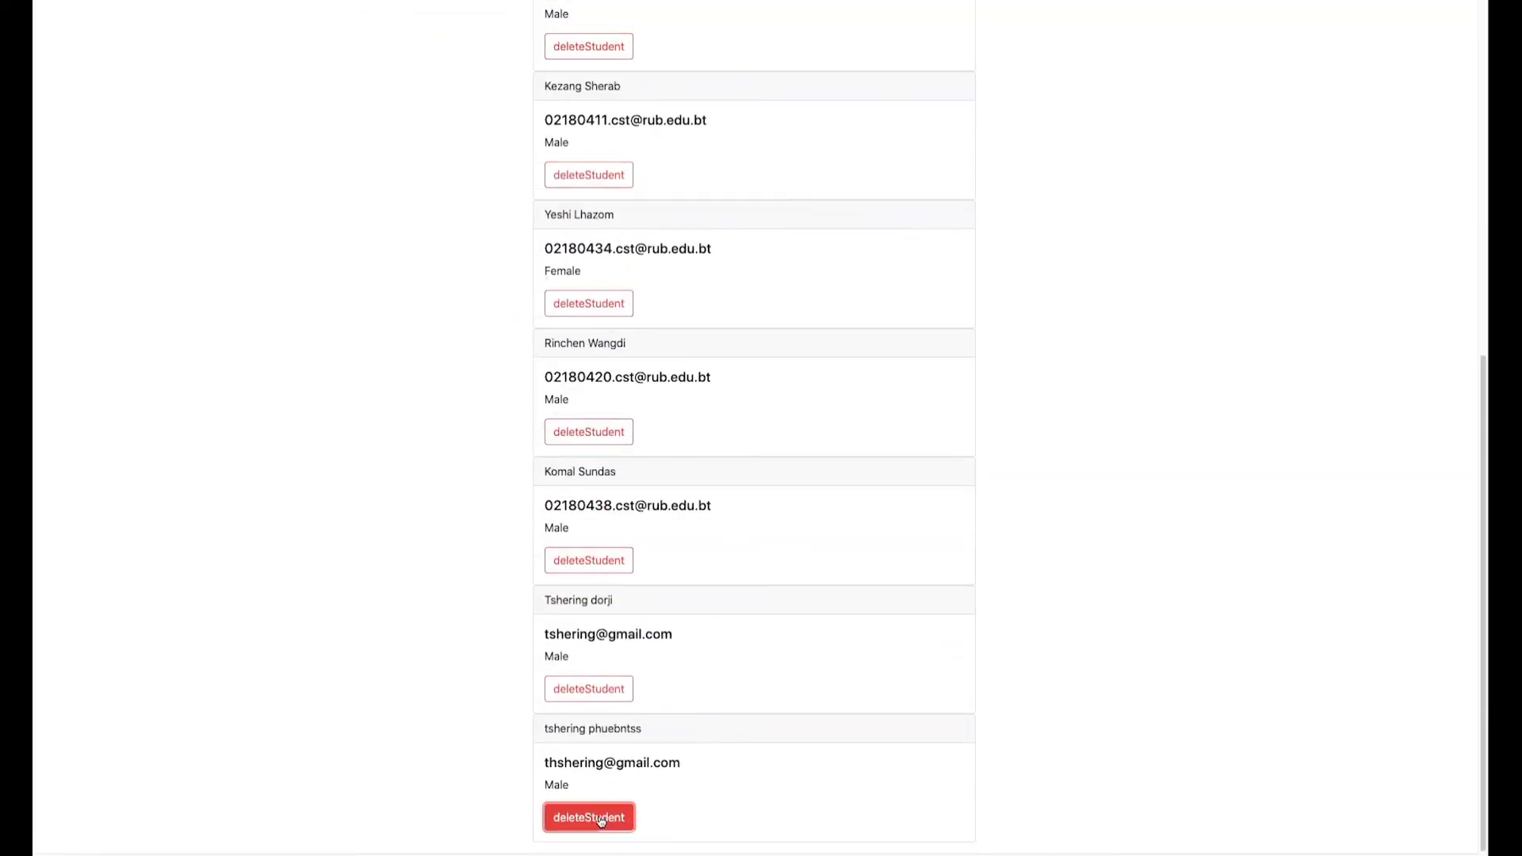
{"action": "scroll", "coordinate": [631, 759], "scroll_direction": "up", "scroll_amount": 6}
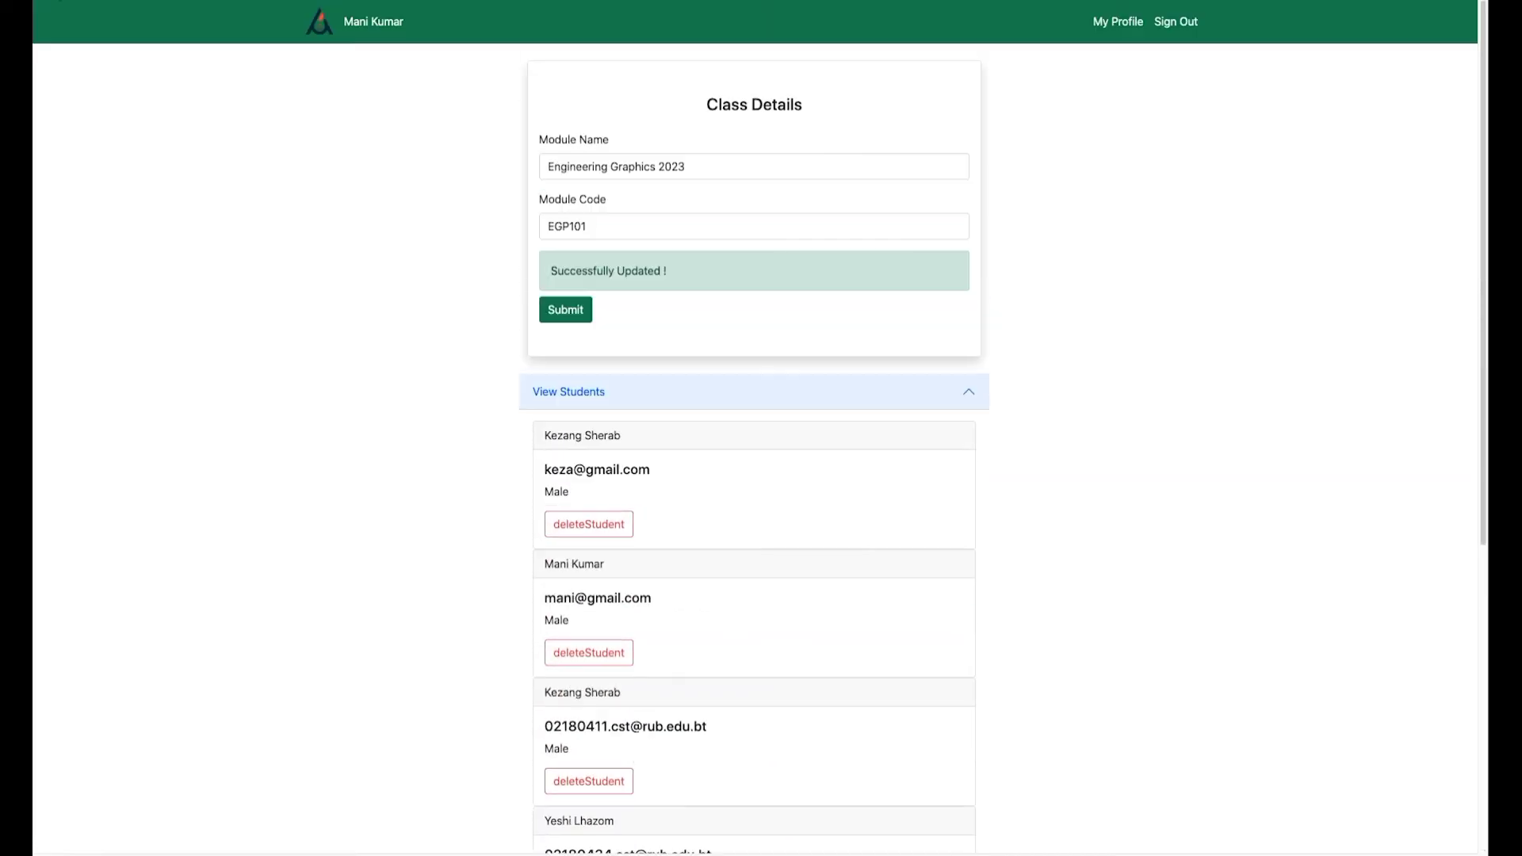
{"action": "left_click", "coordinate": [52, 0]}
Open the tutor's password change form from the profile and close it unsaved.
{"action": "left_click", "coordinate": [1122, 21]}
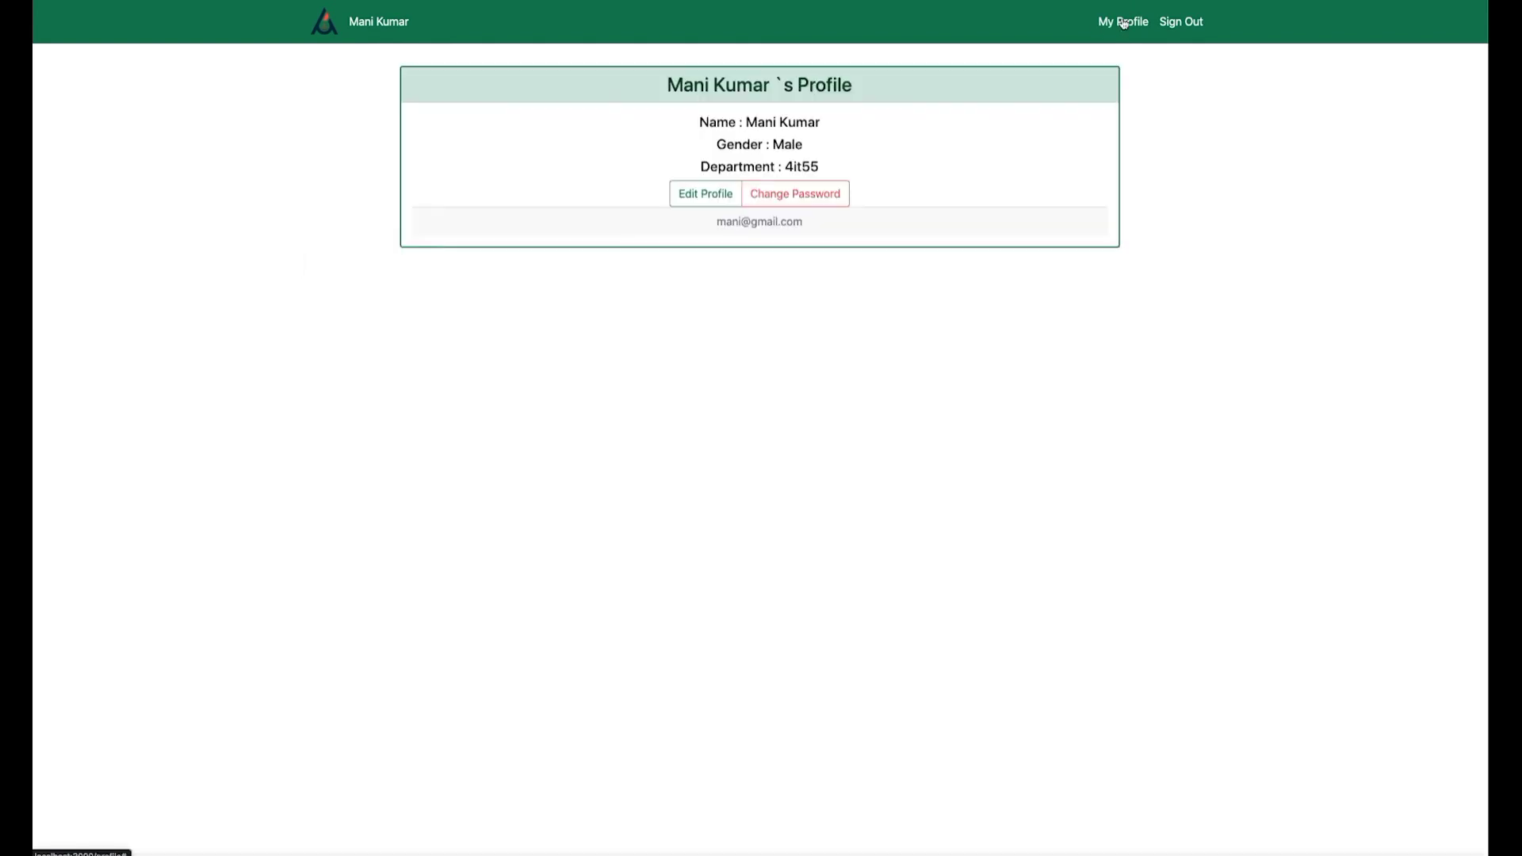
{"action": "left_click", "coordinate": [680, 191]}
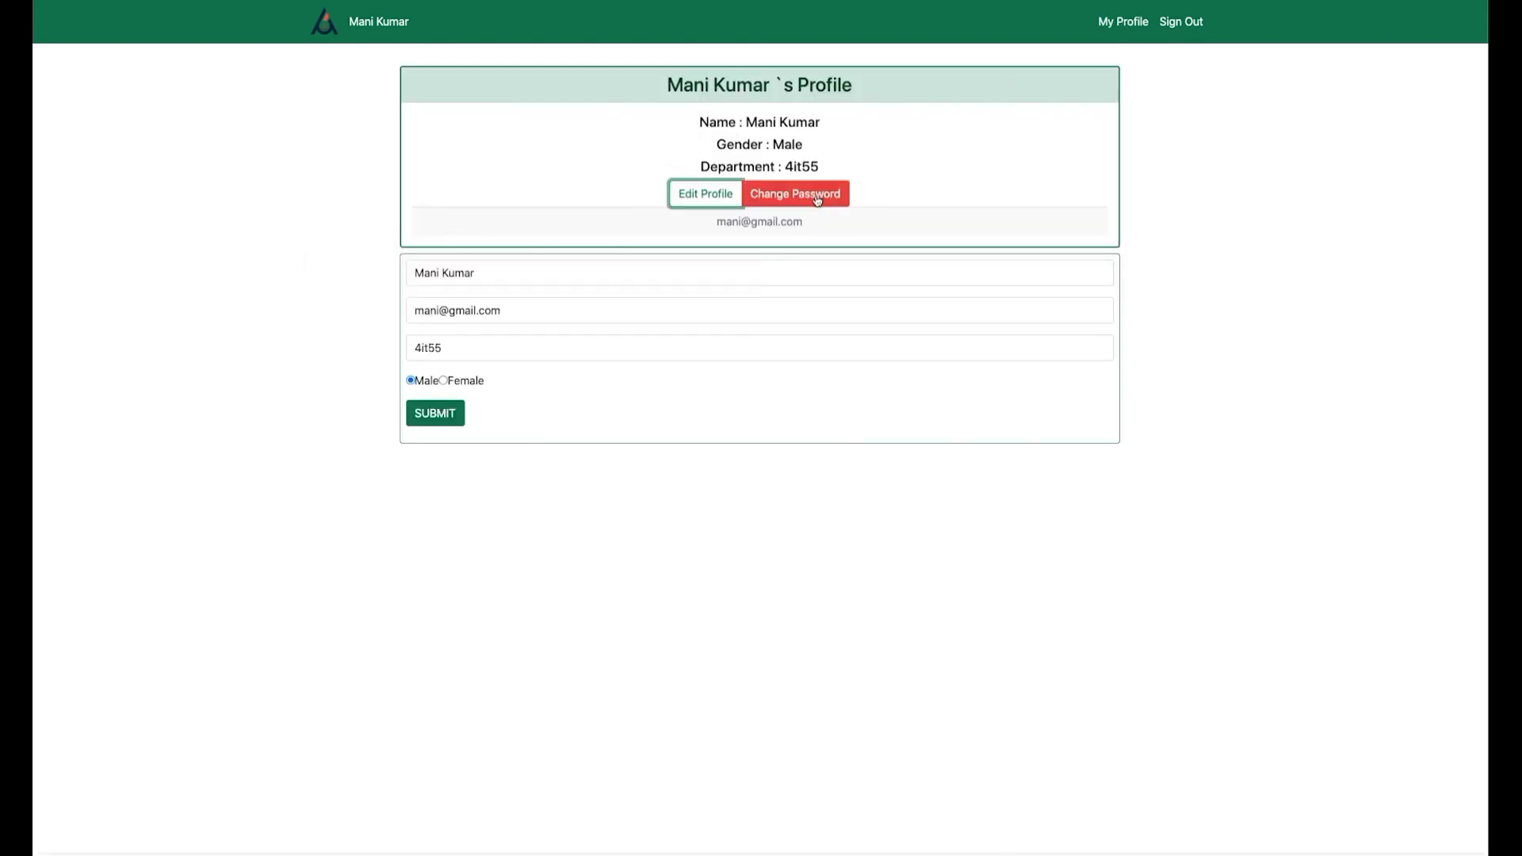
{"action": "left_click", "coordinate": [816, 198]}
{"action": "left_click", "coordinate": [913, 45]}
{"action": "left_click", "coordinate": [51, 0]}
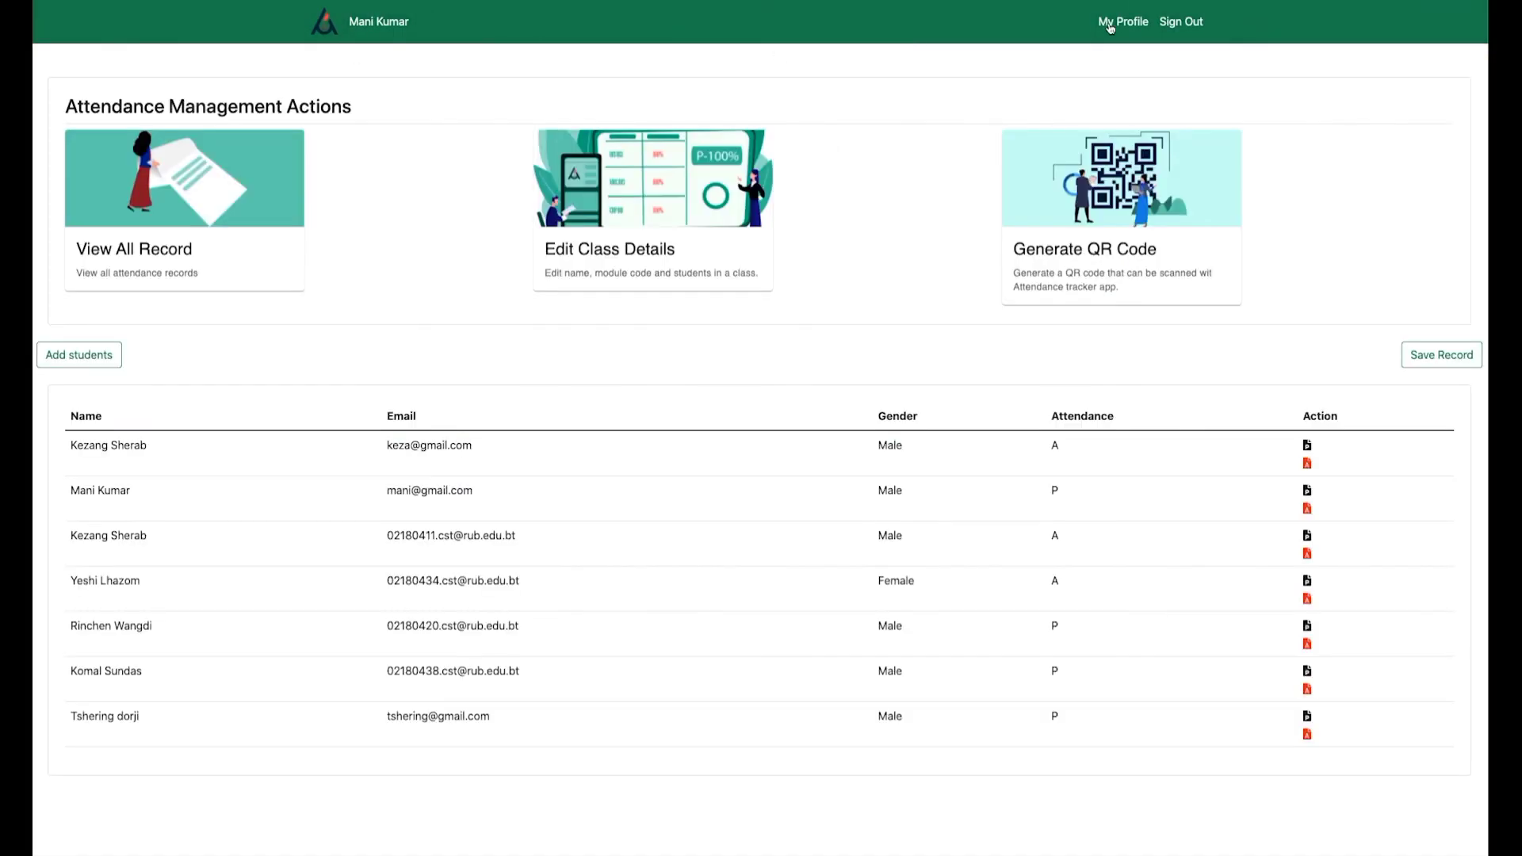
Sign out of the admin account and log in with the student's email and password.
{"action": "left_click", "coordinate": [1172, 26]}
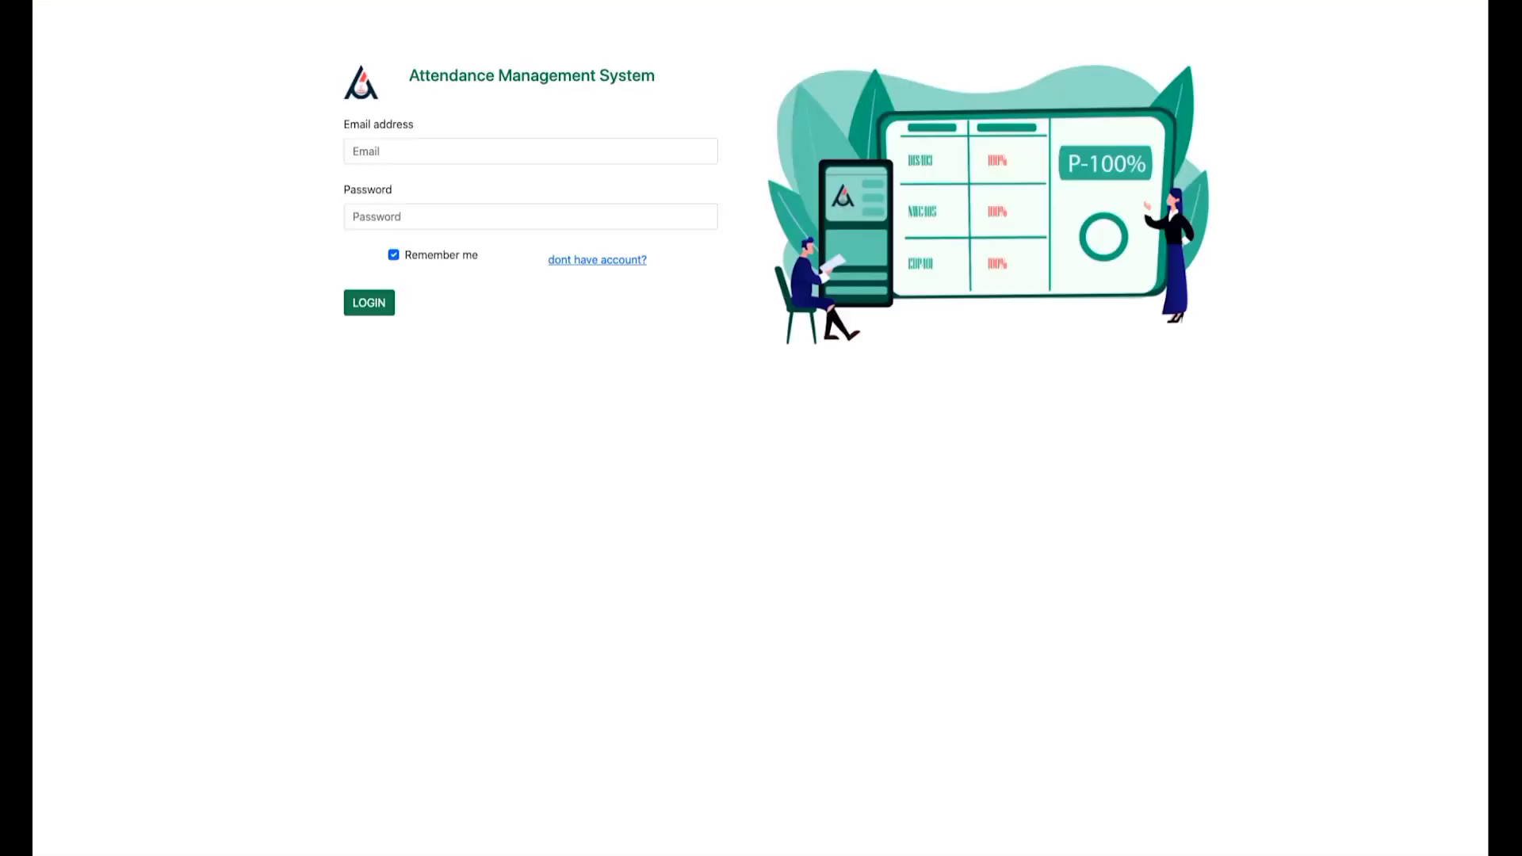
{"action": "left_click", "coordinate": [397, 151]}
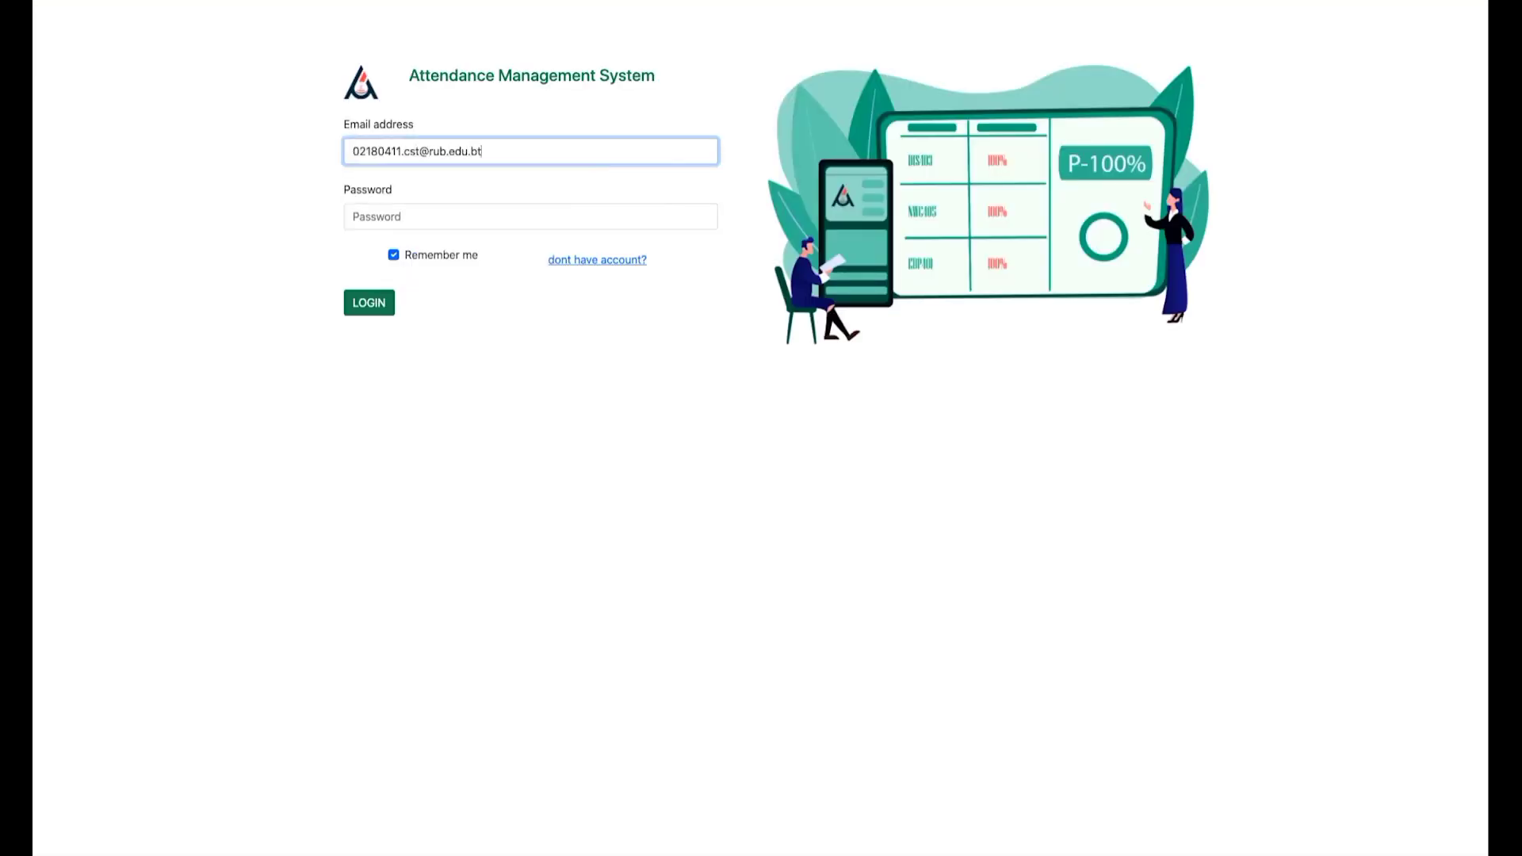
{"action": "key", "text": "Tab"}
{"action": "type", "text": "••••••"}
{"action": "left_click", "coordinate": [348, 308]}
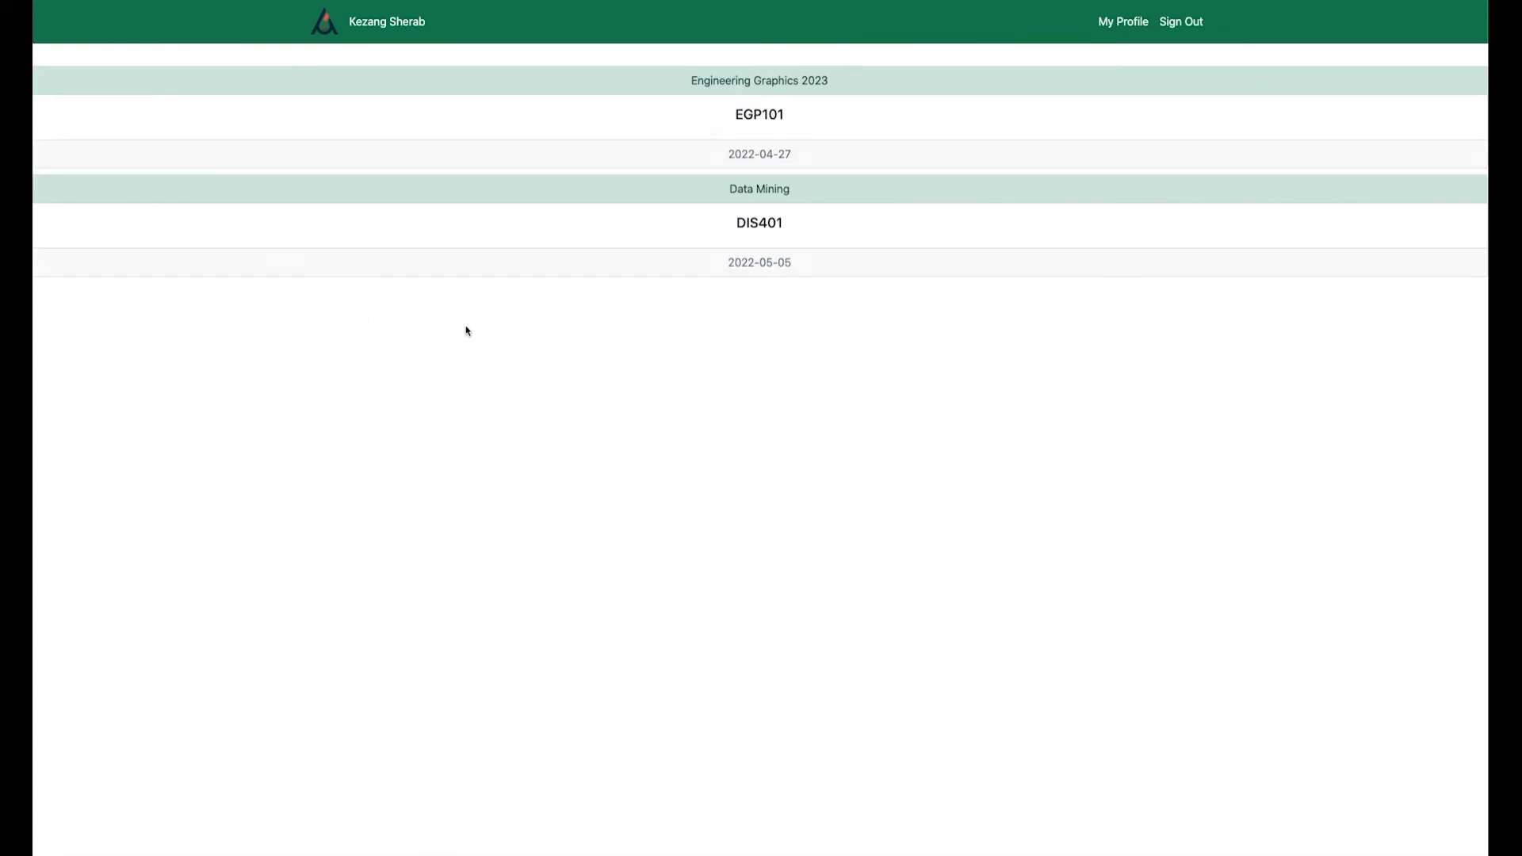
Review Engineering Graphics 2023 attendance, view the profile and Change Password form, then sign out.
{"action": "left_click", "coordinate": [650, 91]}
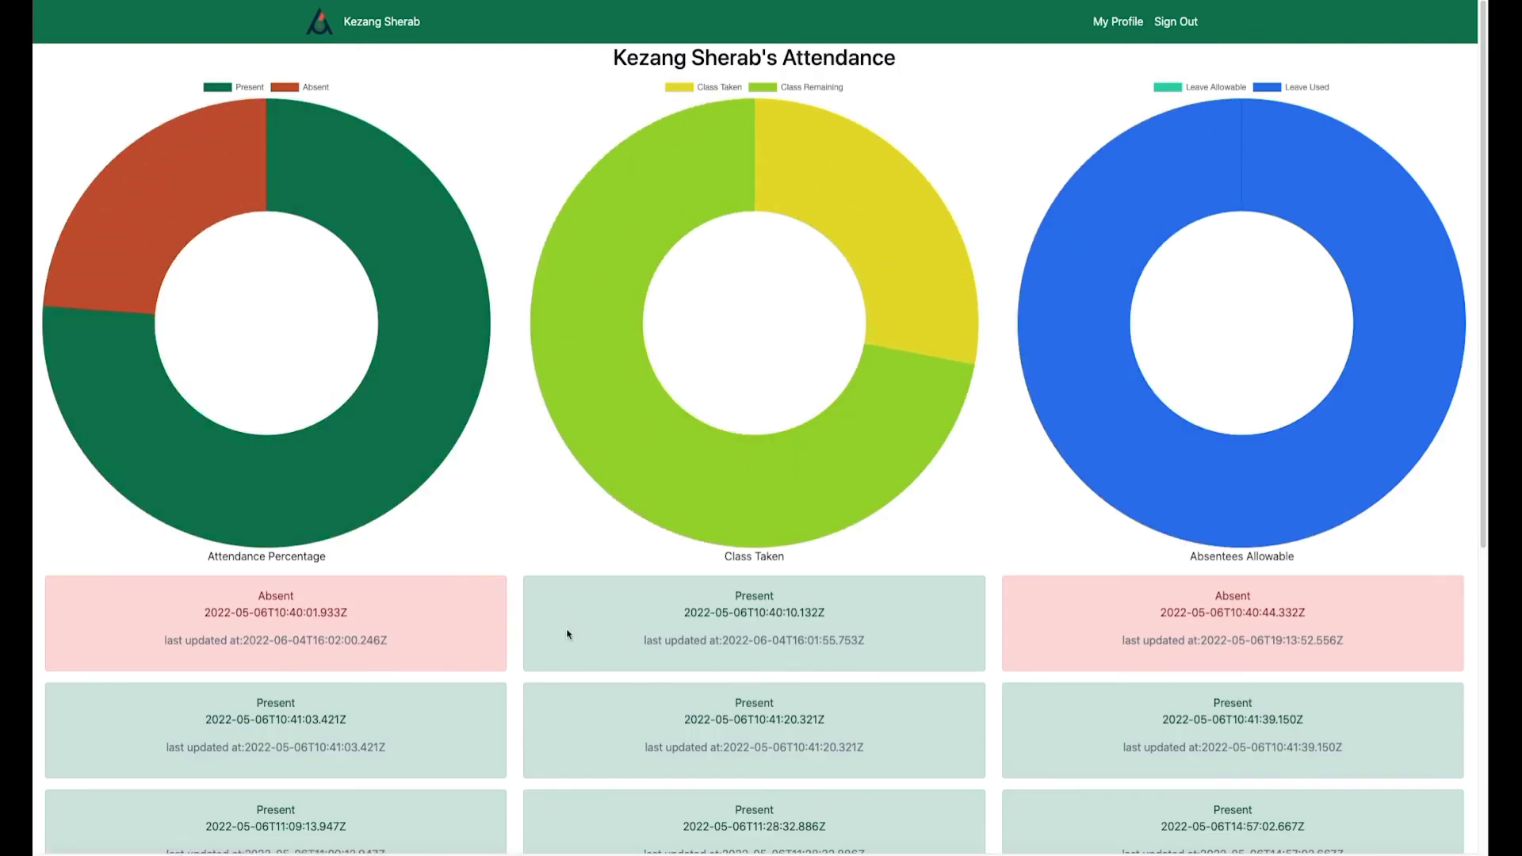
{"action": "mouse_move", "coordinate": [441, 445]}
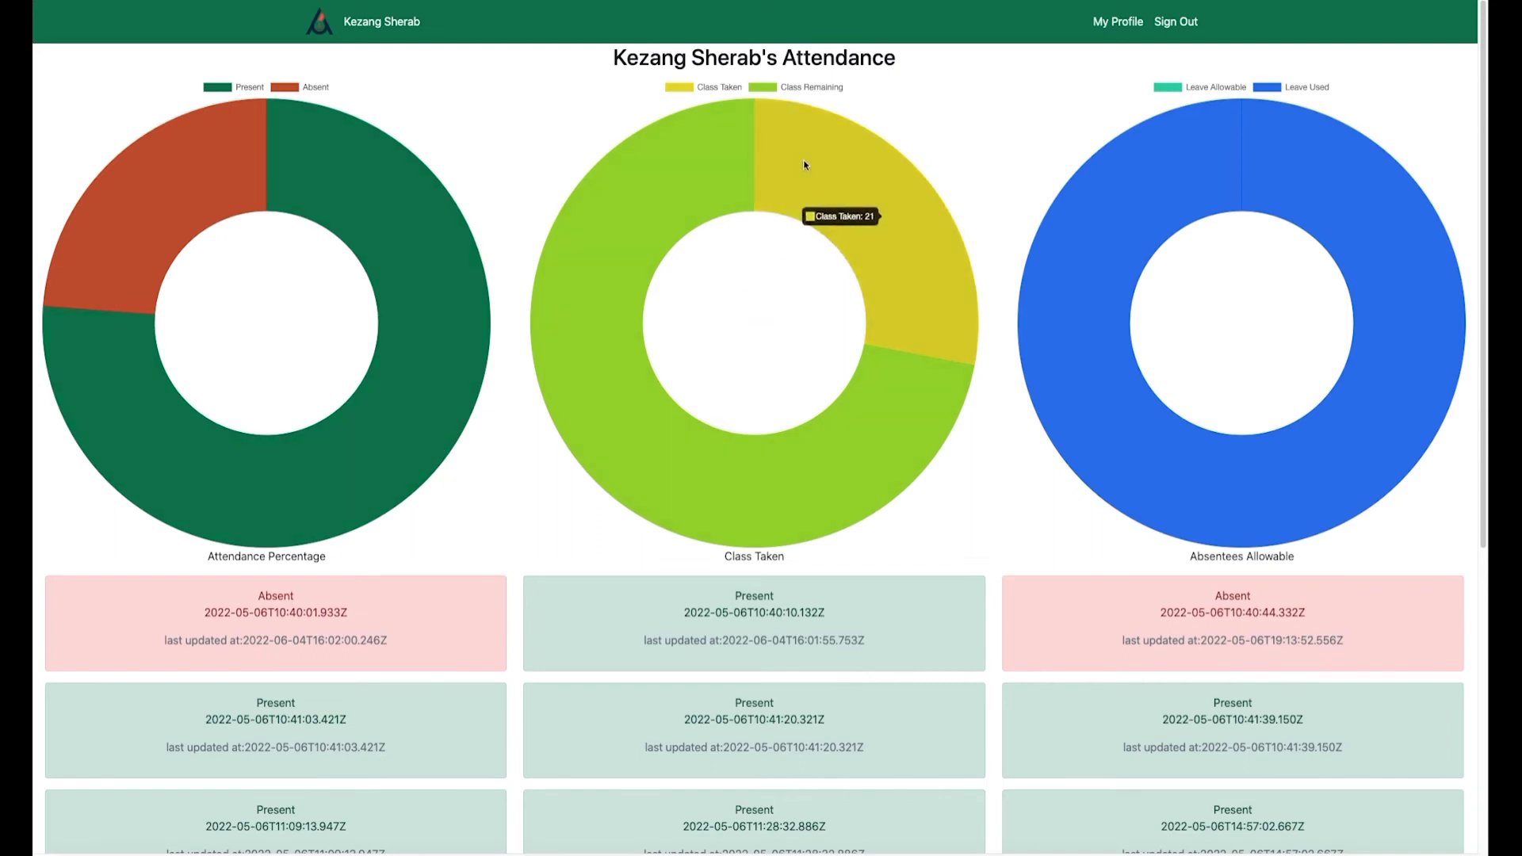
{"action": "left_click", "coordinate": [1113, 24]}
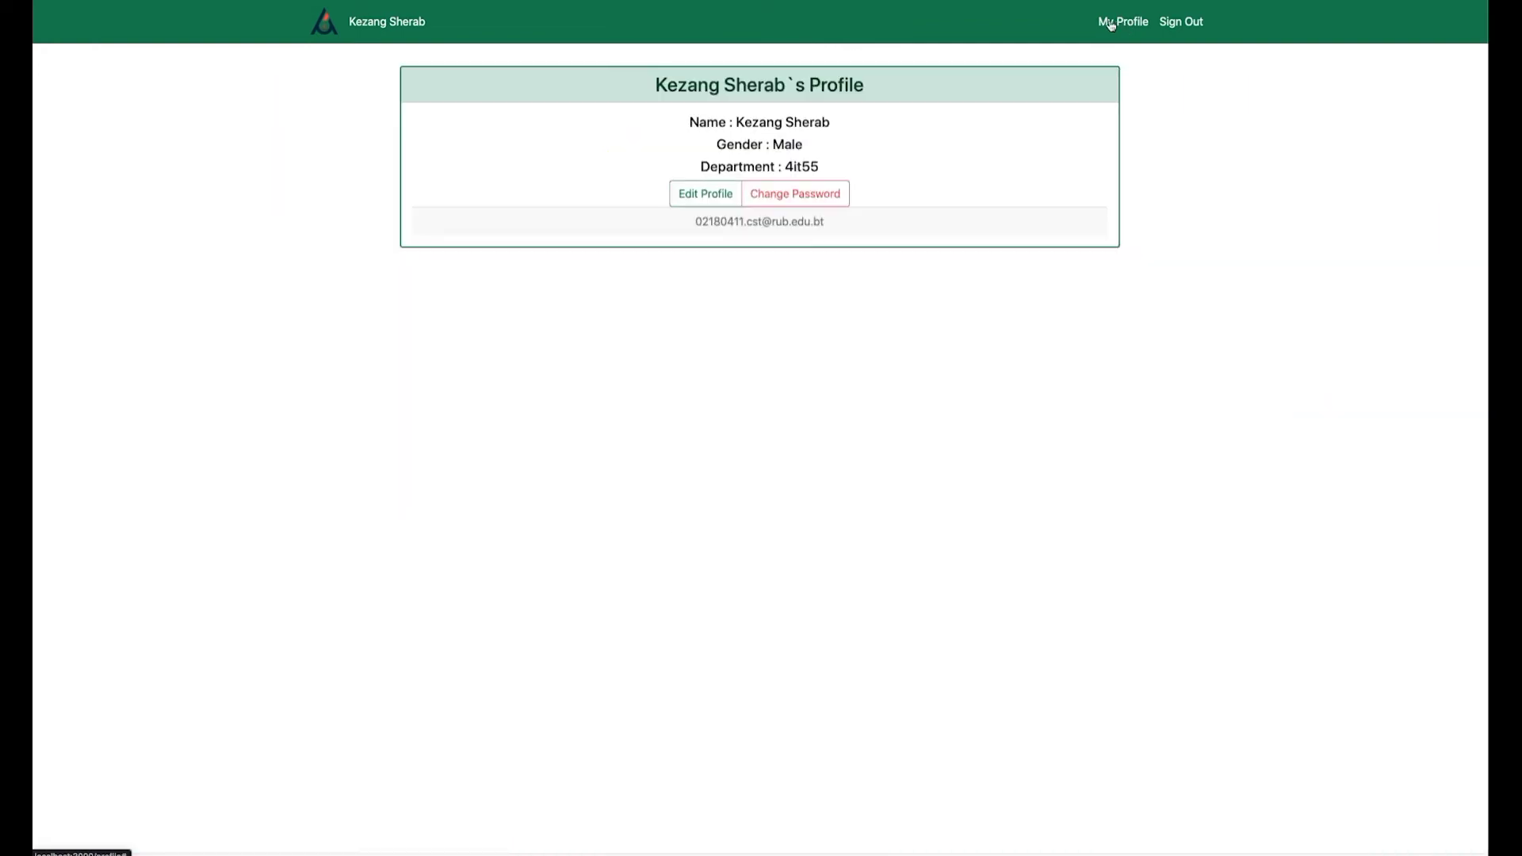
{"action": "left_click", "coordinate": [701, 198]}
{"action": "left_click", "coordinate": [795, 194]}
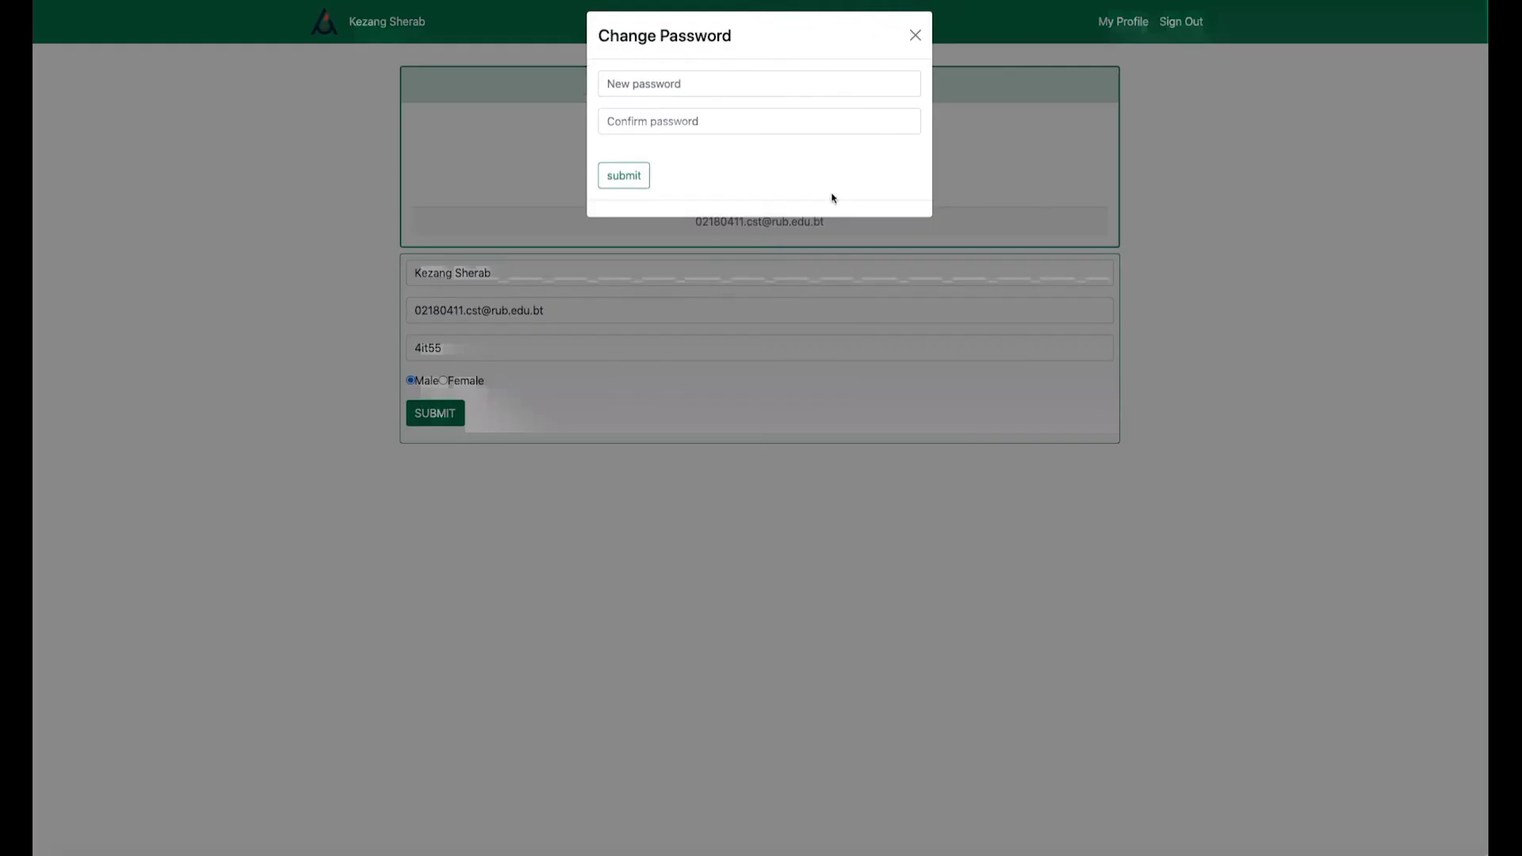
{"action": "left_click", "coordinate": [911, 42]}
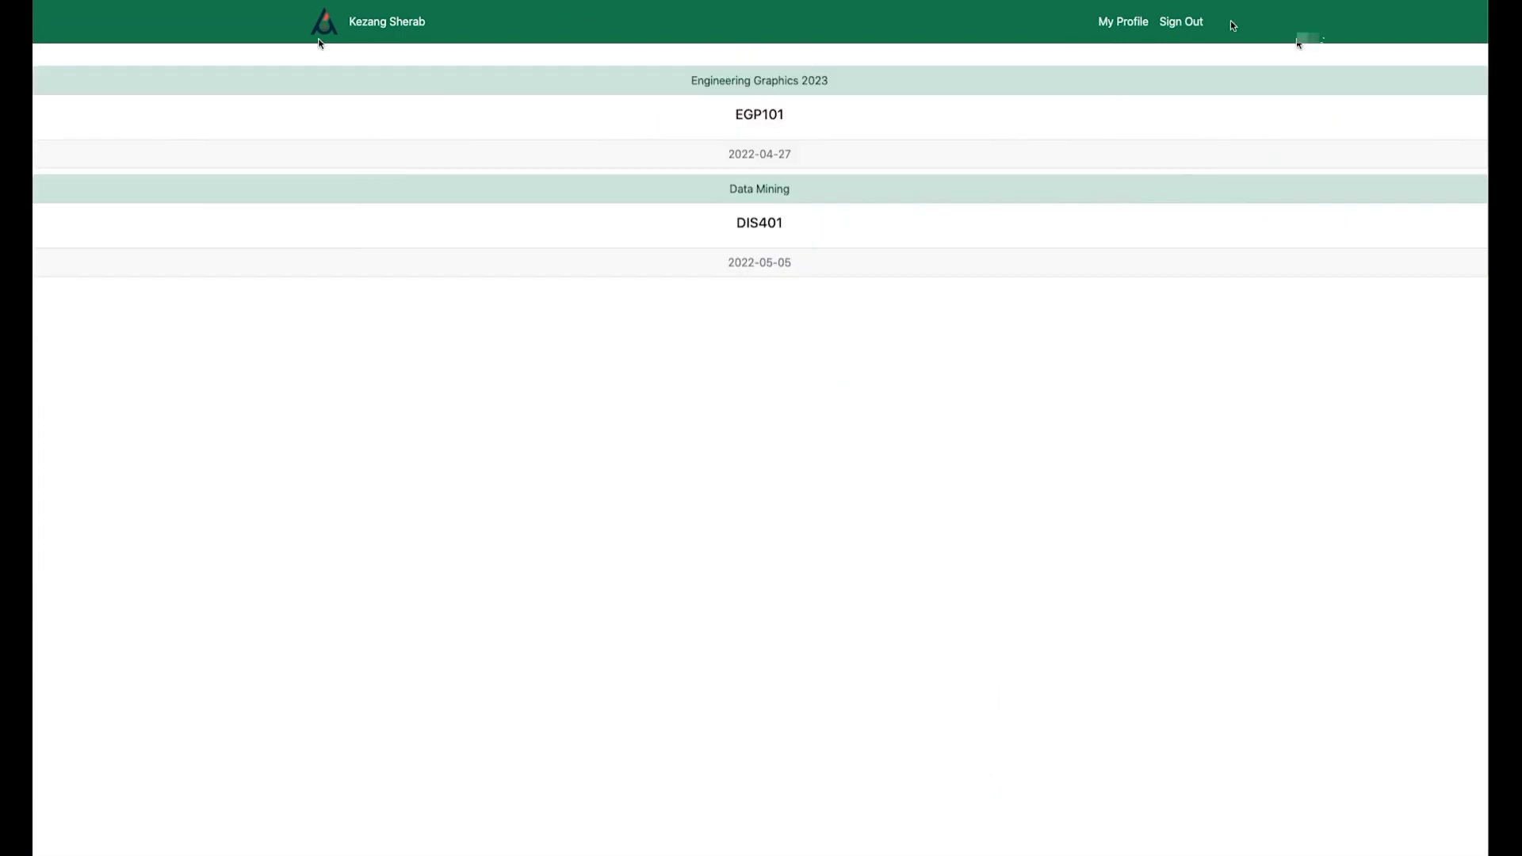
{"action": "left_click", "coordinate": [1189, 21]}
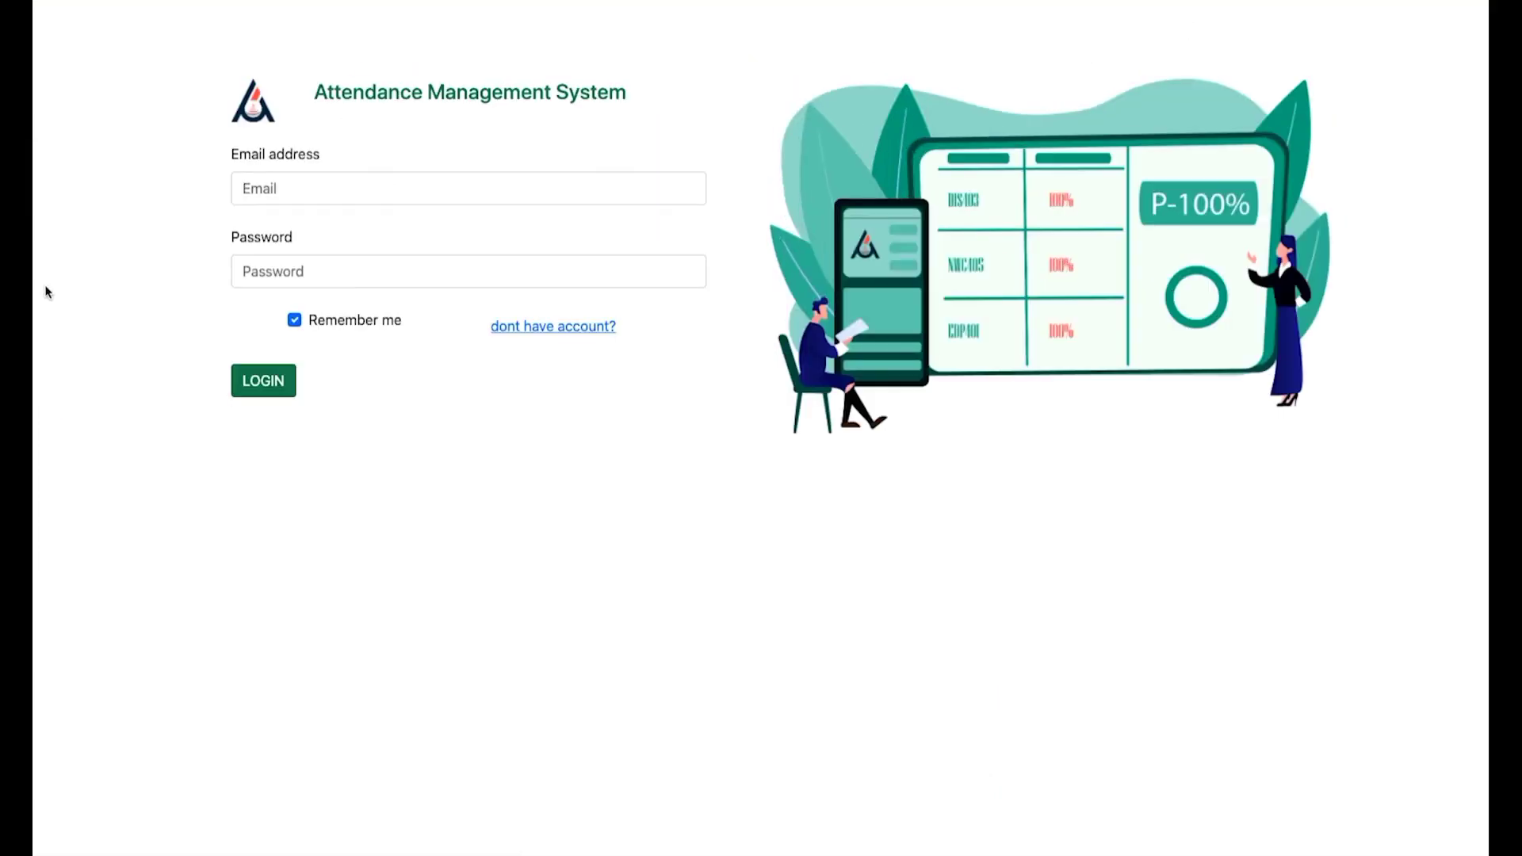
Open registration and fill in the token, name 'new user', an email, and group id 4it.
{"action": "left_click", "coordinate": [547, 328]}
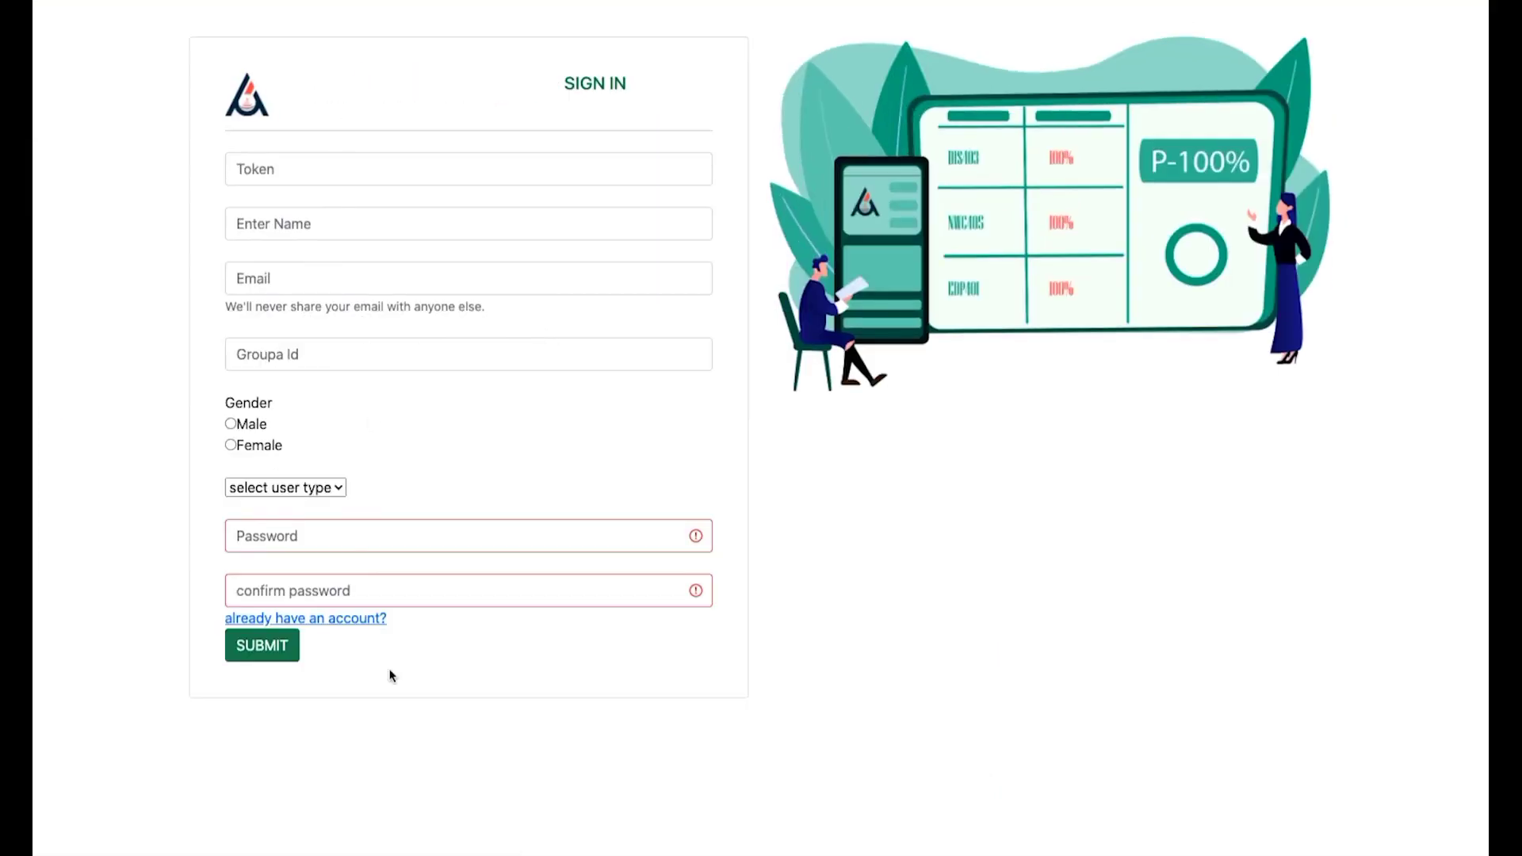
{"action": "left_click", "coordinate": [275, 169]}
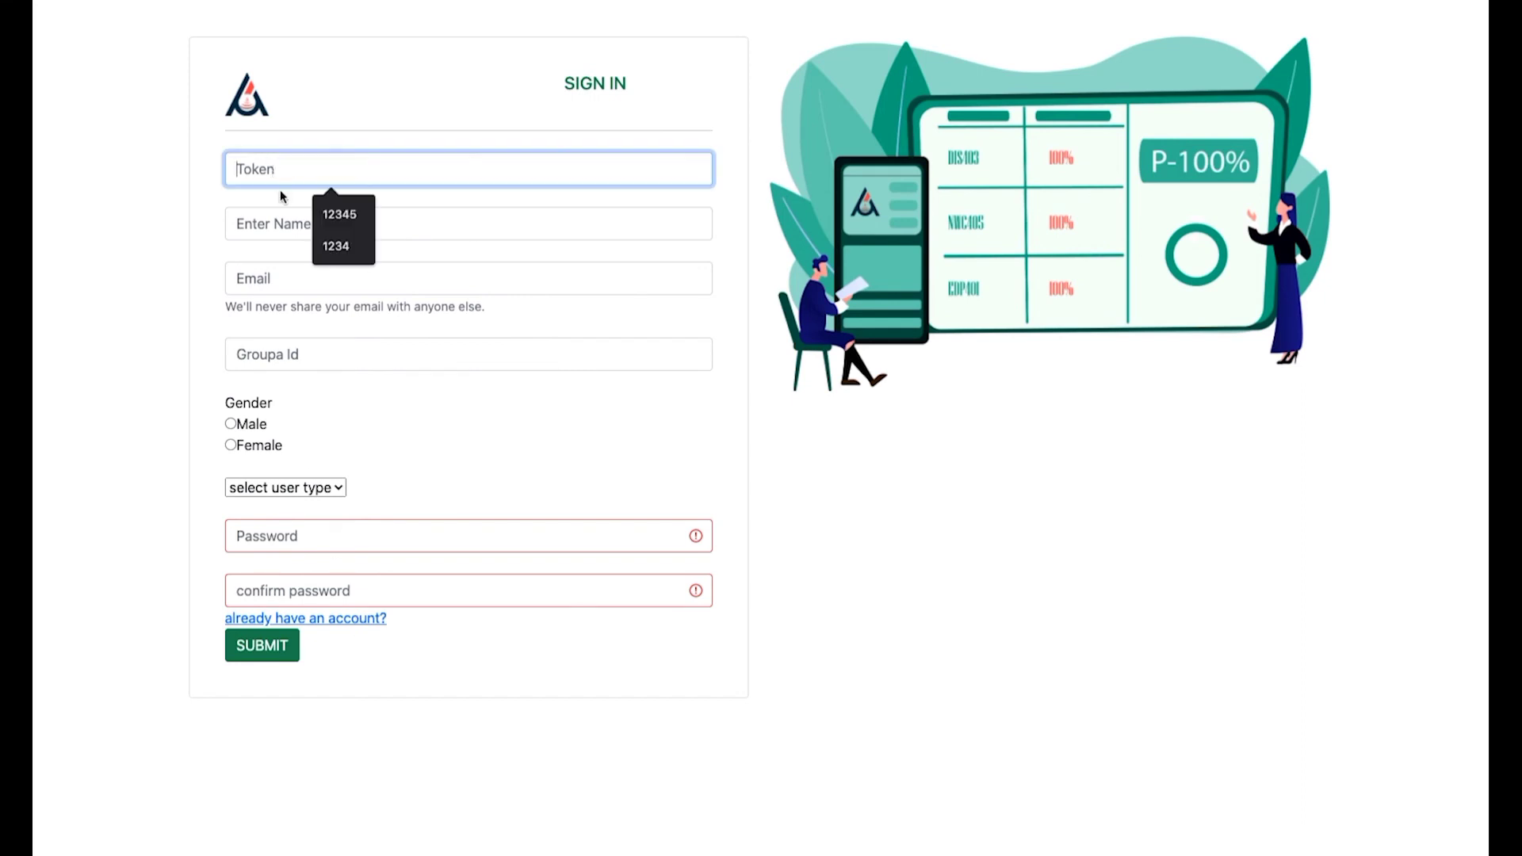
{"action": "left_click", "coordinate": [342, 214]}
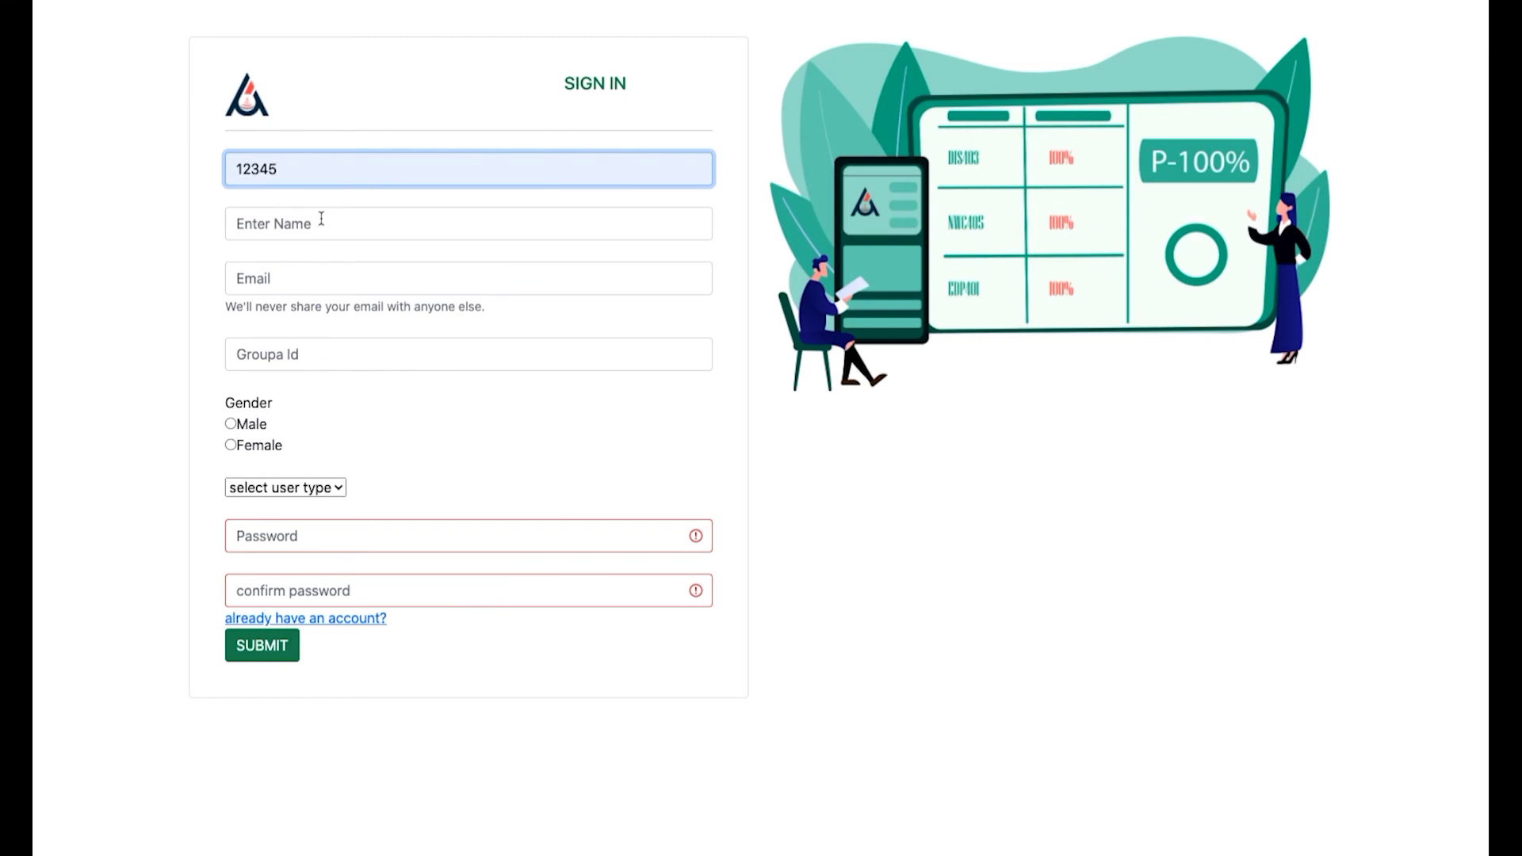
{"action": "left_click", "coordinate": [283, 223]}
{"action": "type", "text": "new user"}
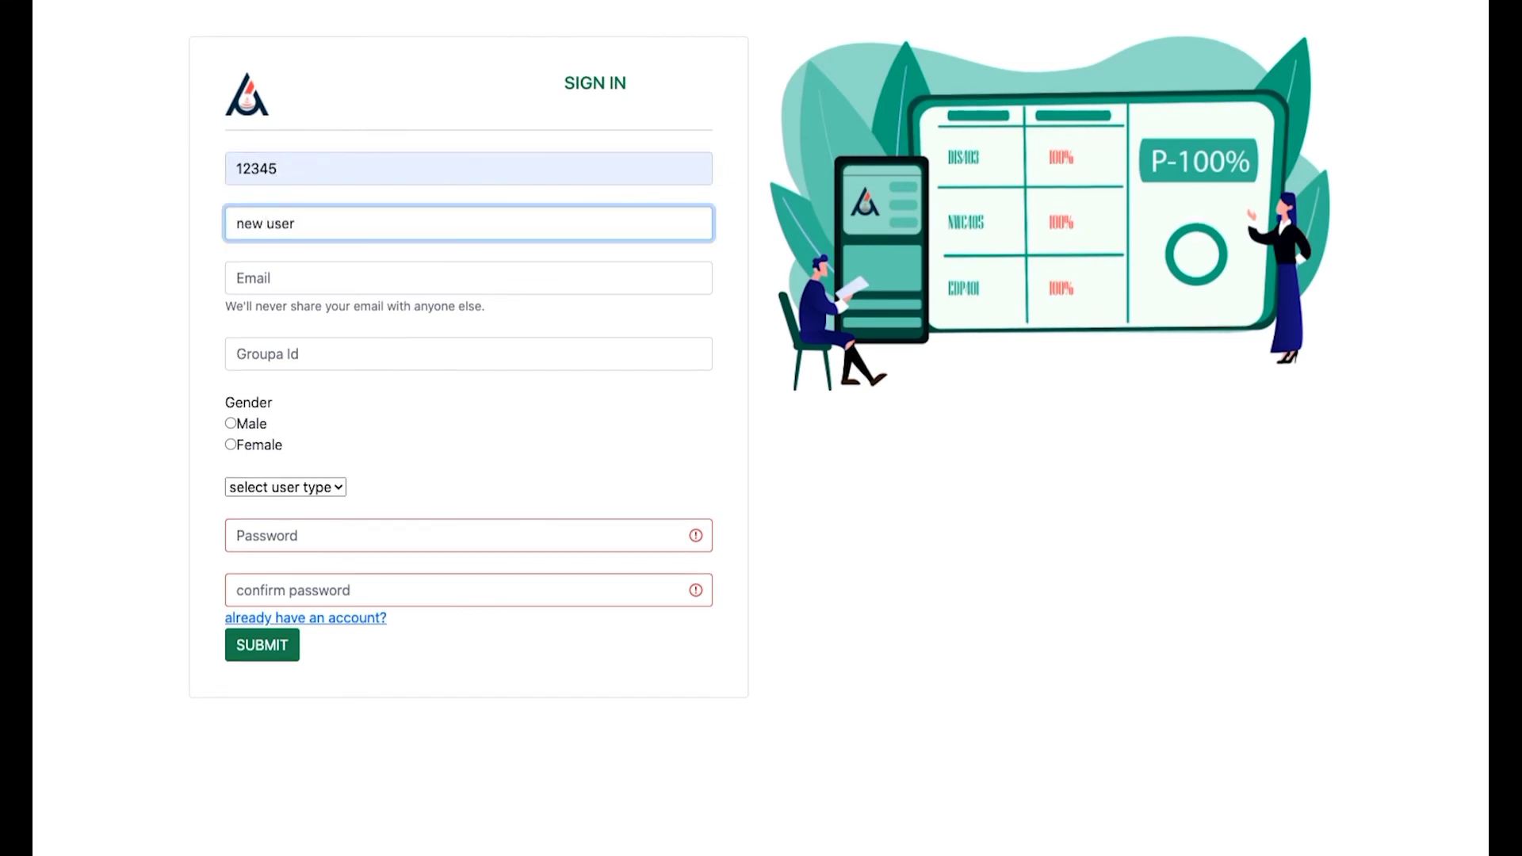
{"action": "left_click", "coordinate": [281, 283]}
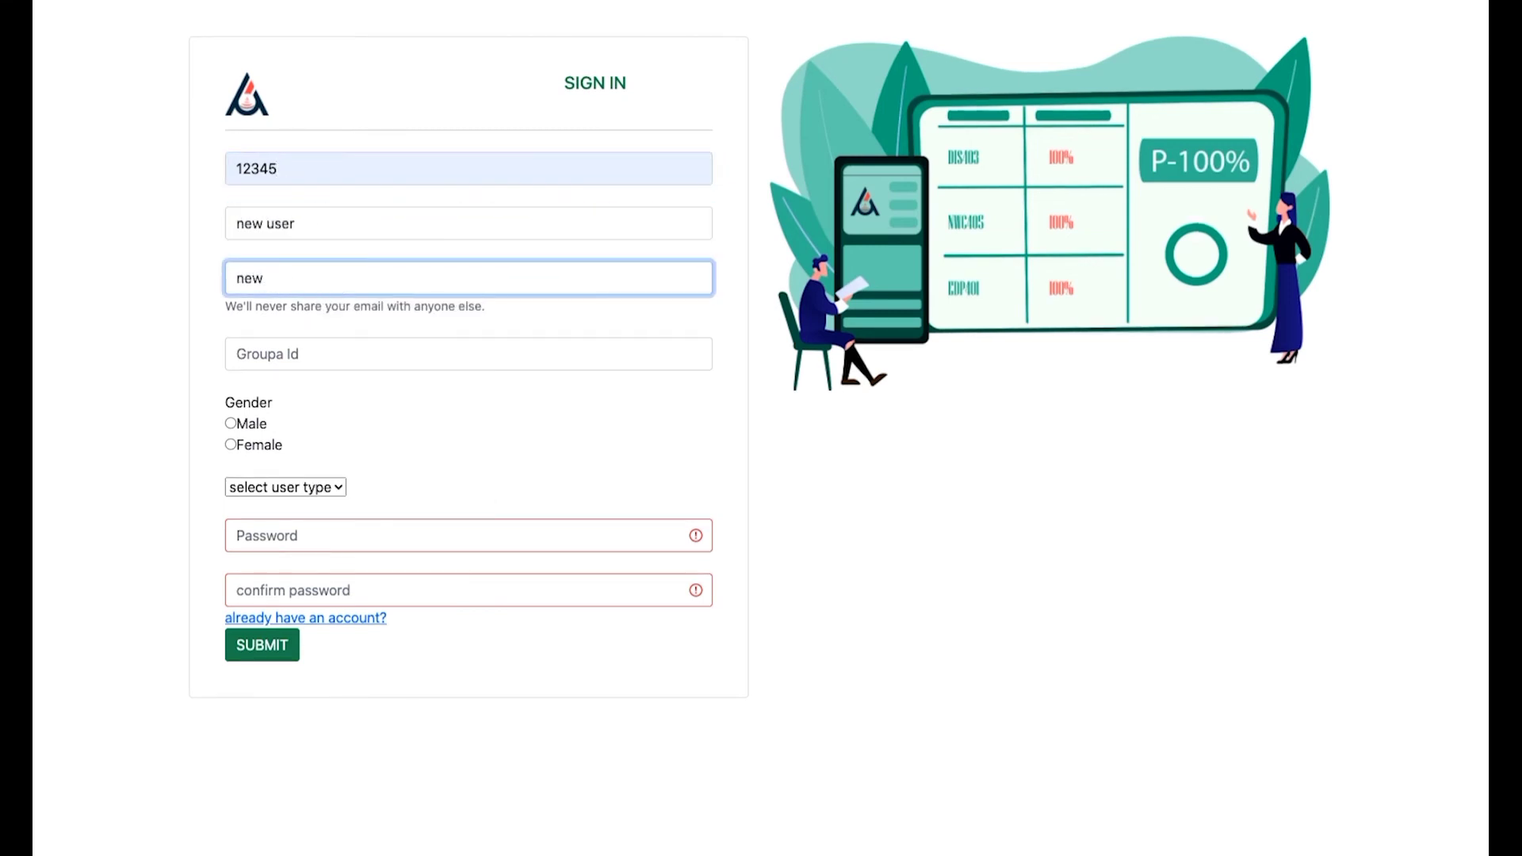
{"action": "left_click", "coordinate": [271, 353]}
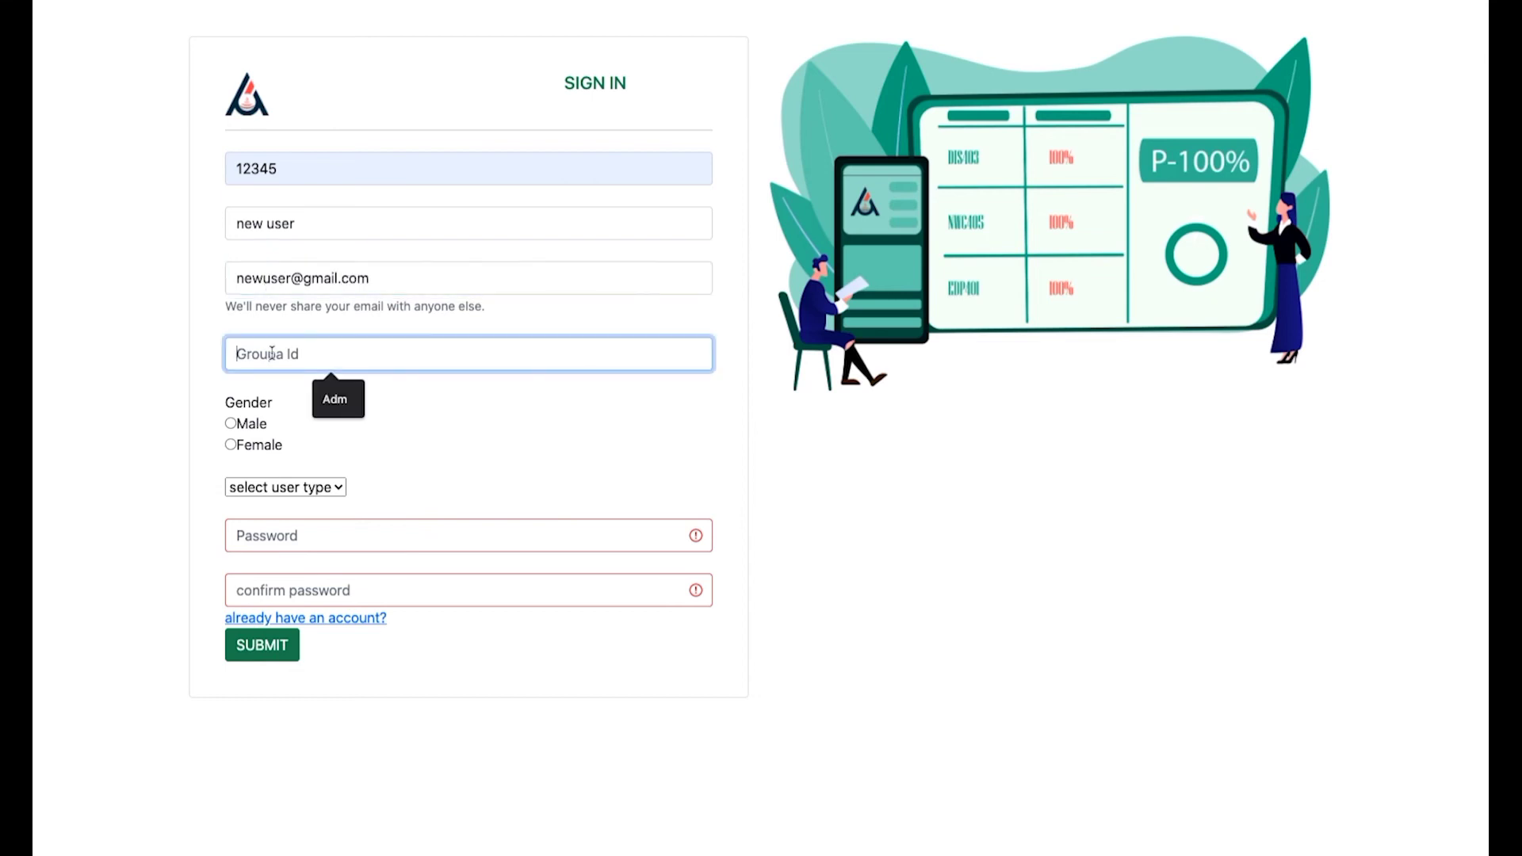
{"action": "type", "text": "4it"}
Select Male and tutor, enter and confirm a password, and submit the registration.
{"action": "left_click", "coordinate": [231, 423]}
{"action": "left_click", "coordinate": [285, 487]}
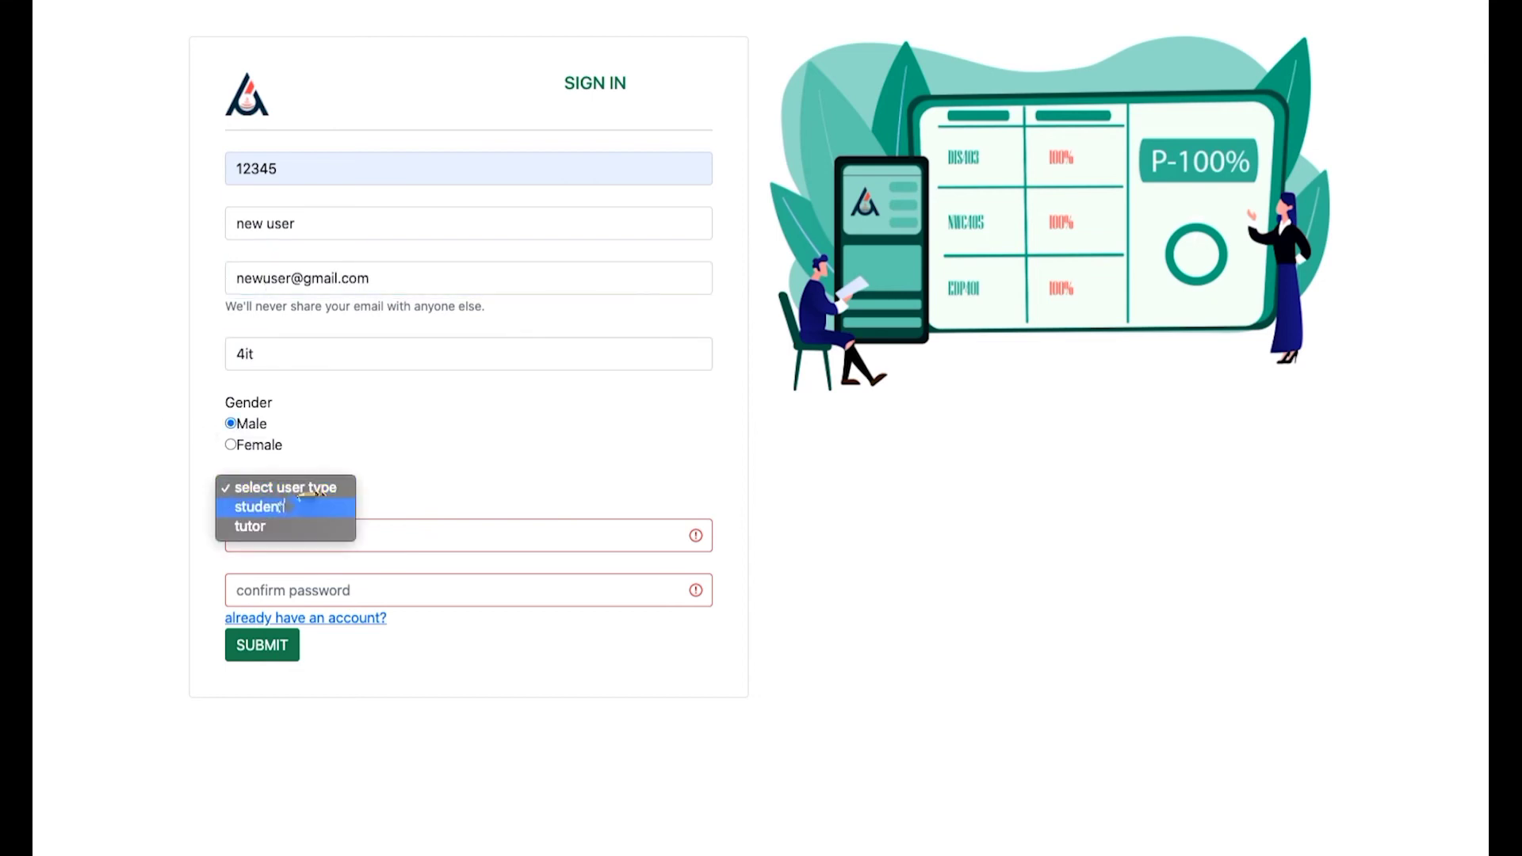
{"action": "left_click", "coordinate": [259, 527]}
{"action": "left_click", "coordinate": [646, 536]}
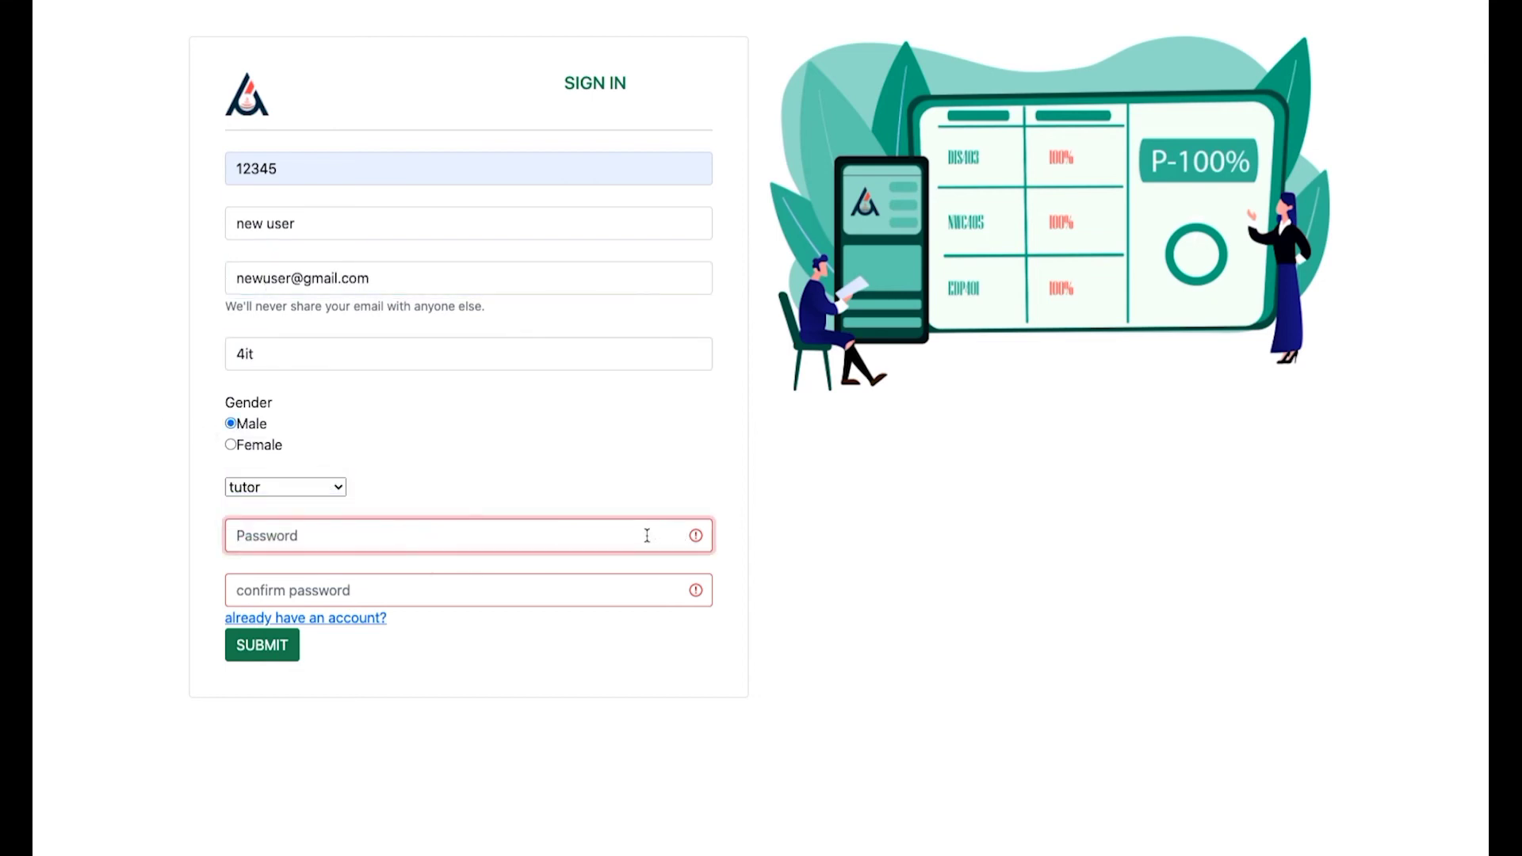
{"action": "type", "text": "12345678"}
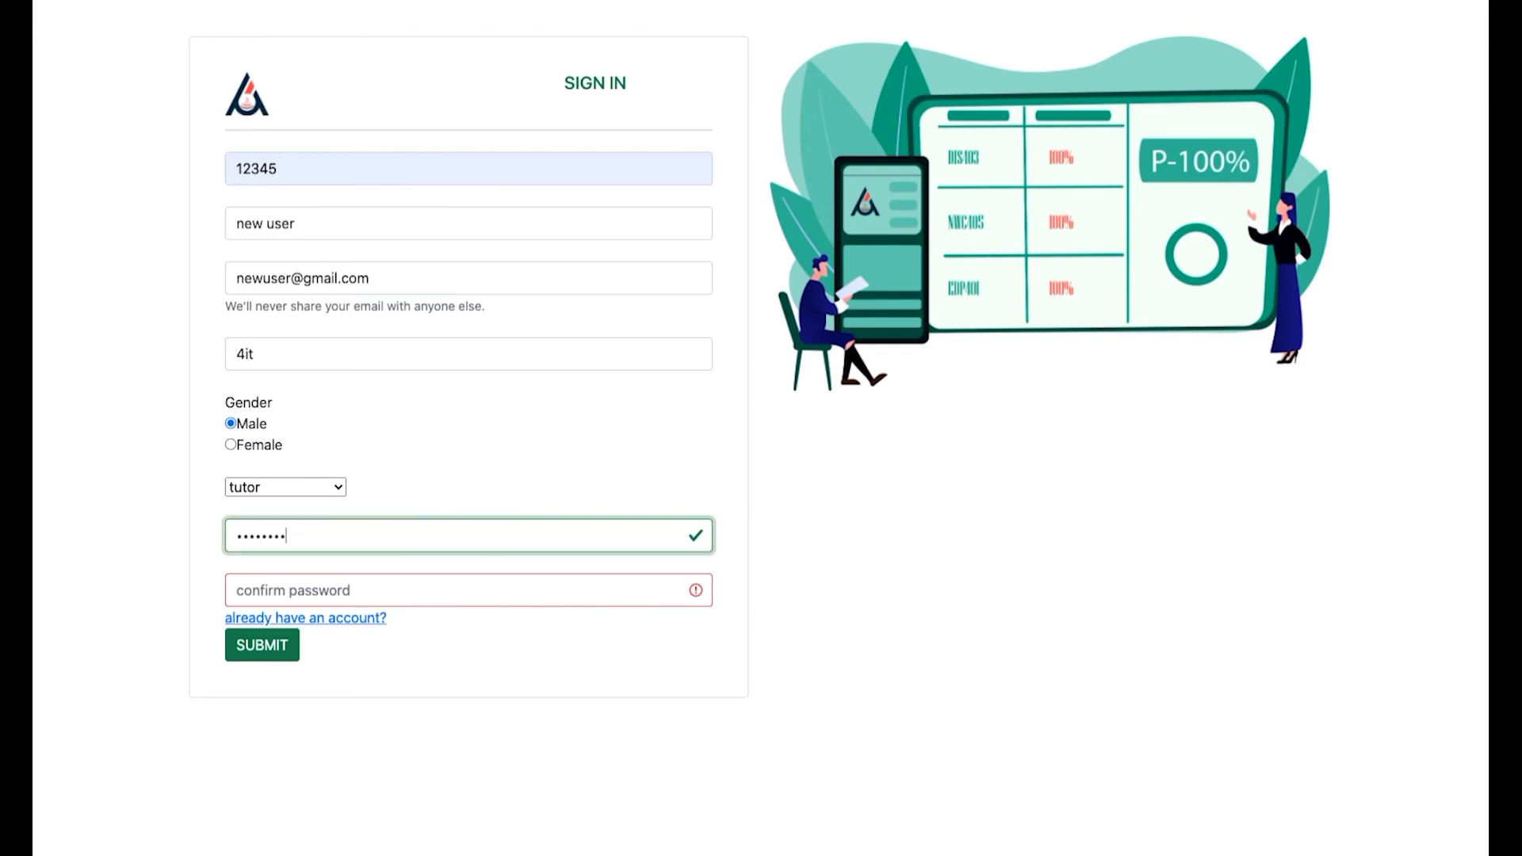
{"action": "left_click", "coordinate": [336, 594]}
{"action": "type", "text": "123456"}
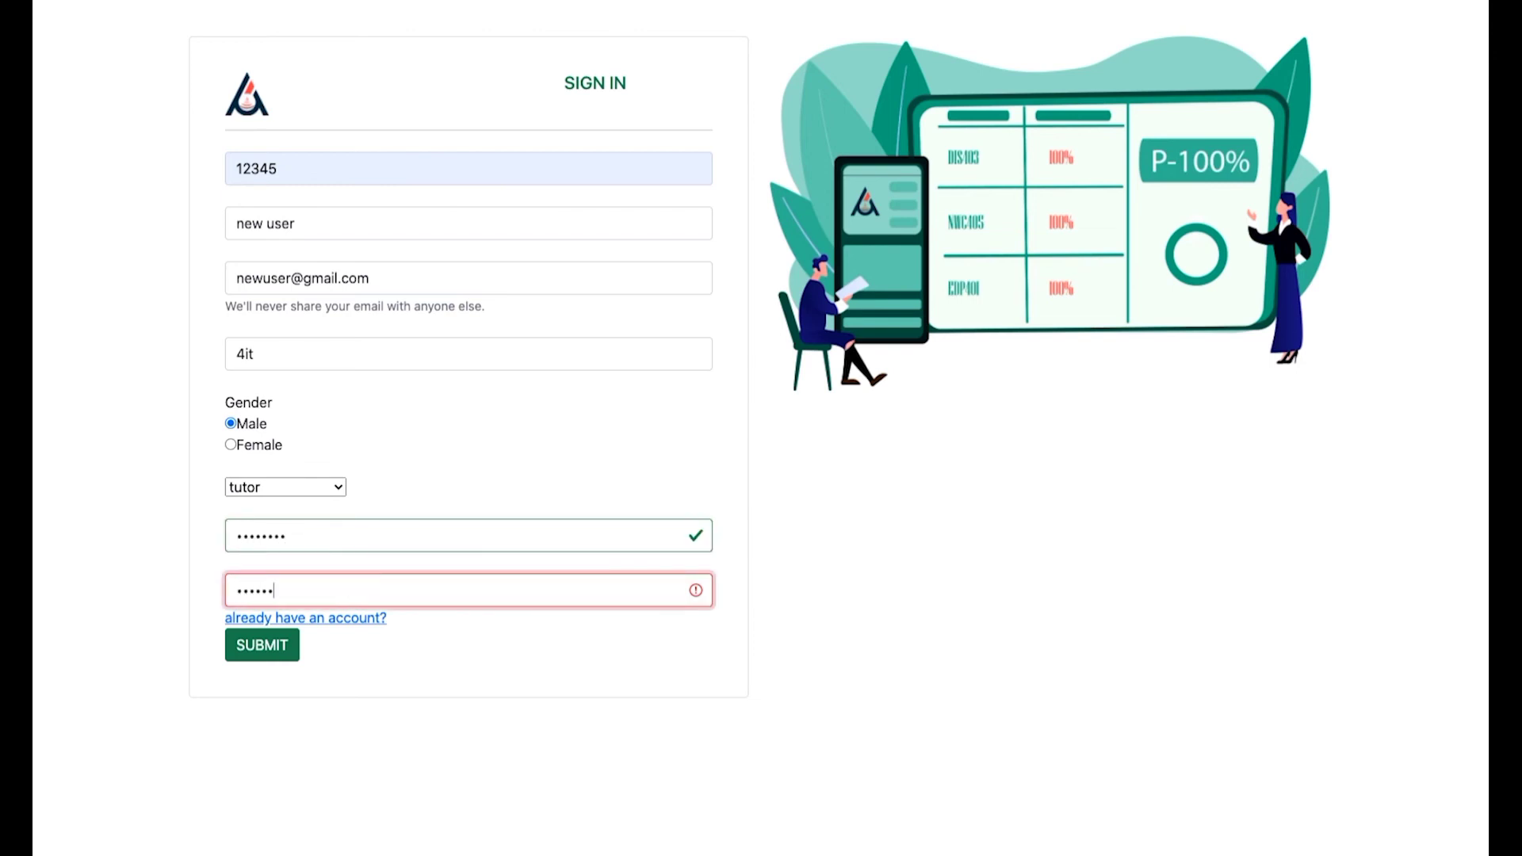
{"action": "type", "text": "78"}
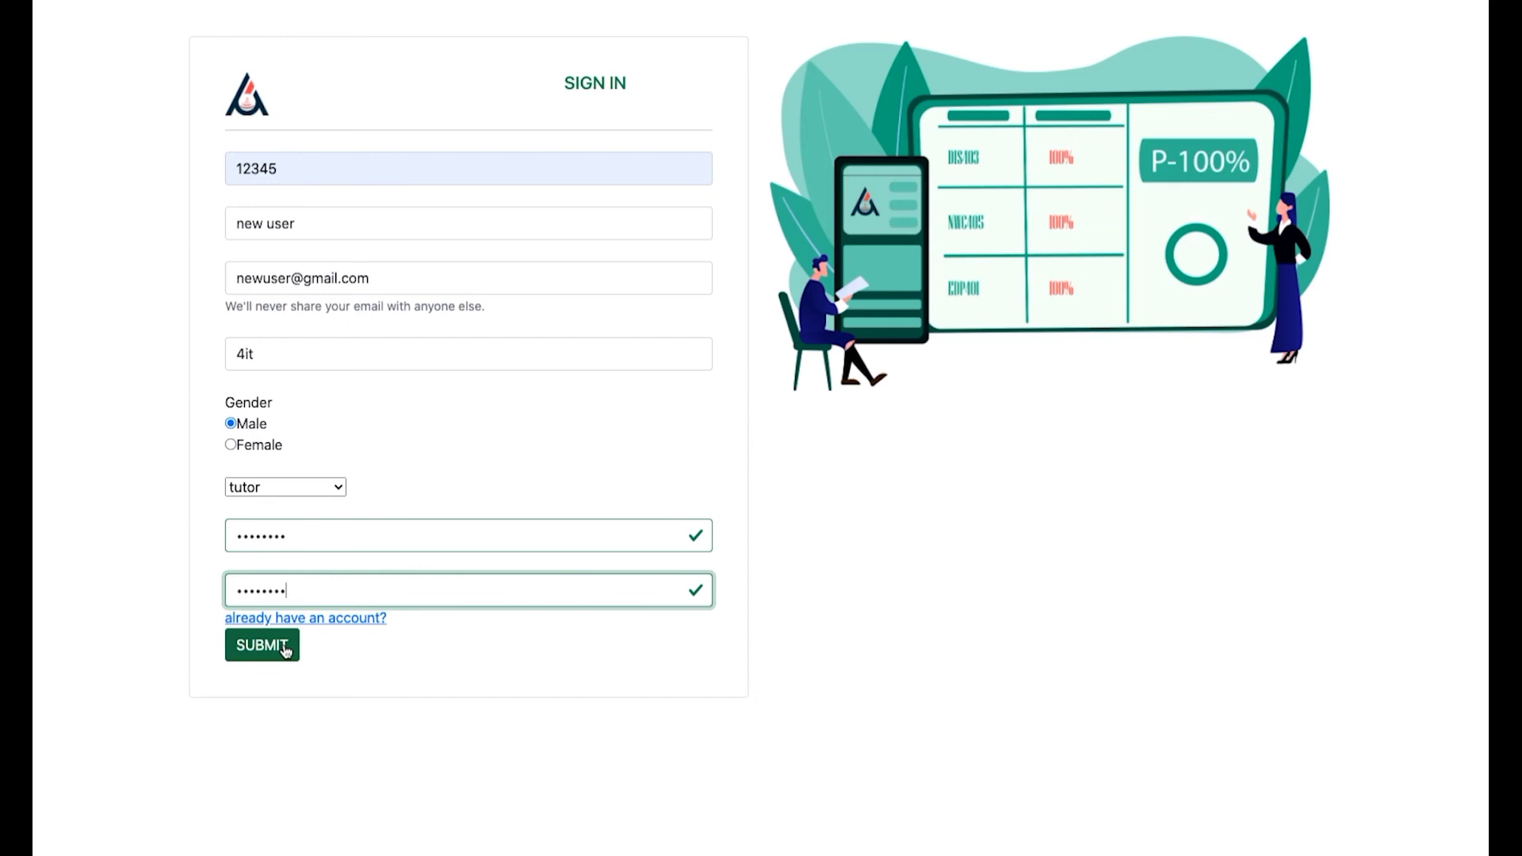
{"action": "left_click", "coordinate": [285, 651]}
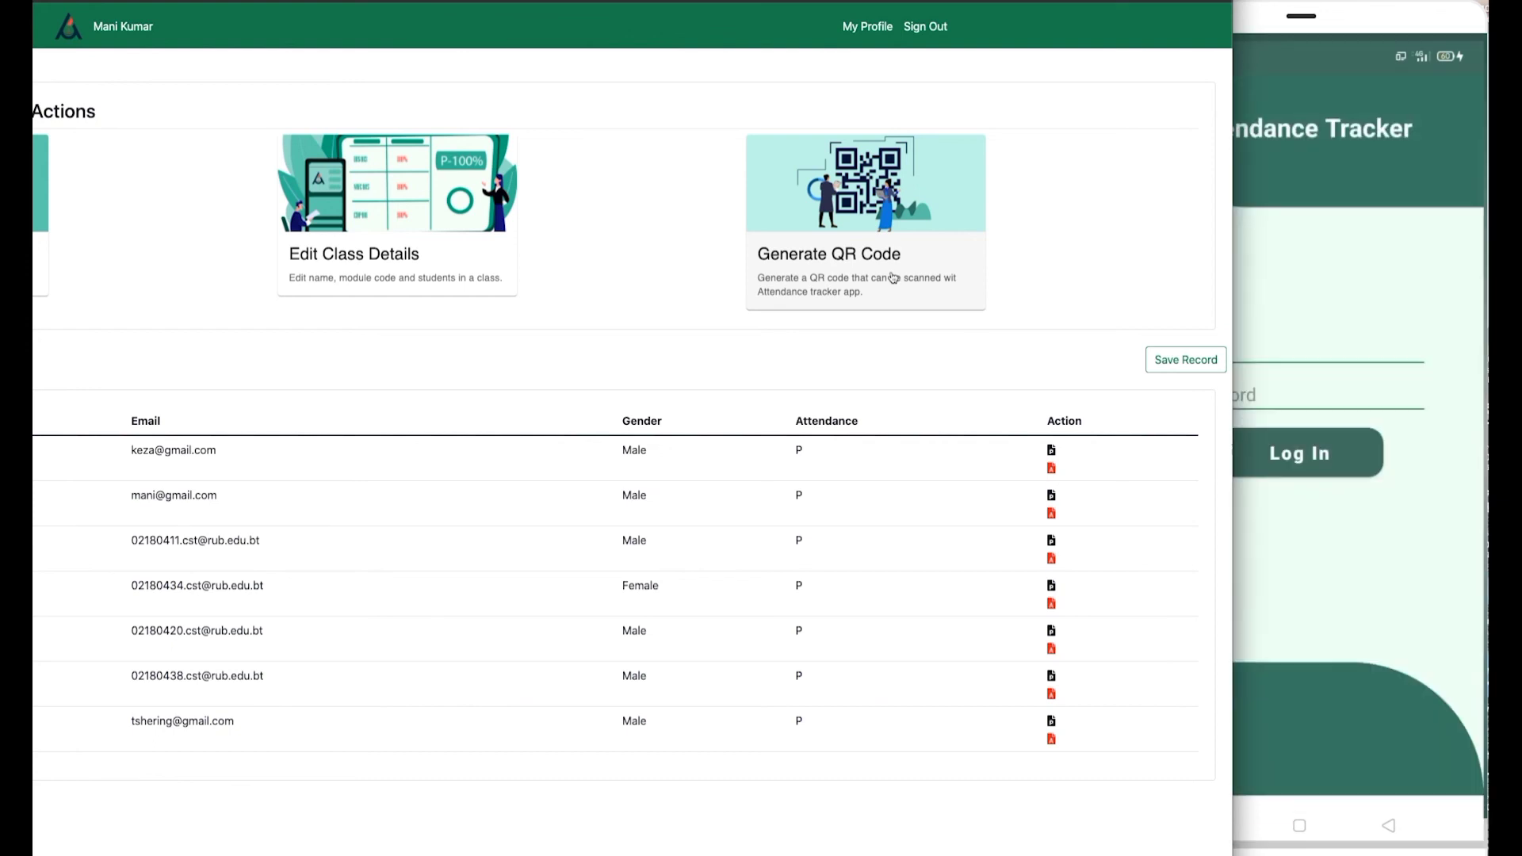
Generate the class attendance QR code and enter the student's credentials in the mobile tracker app.
{"action": "left_click", "coordinate": [893, 277]}
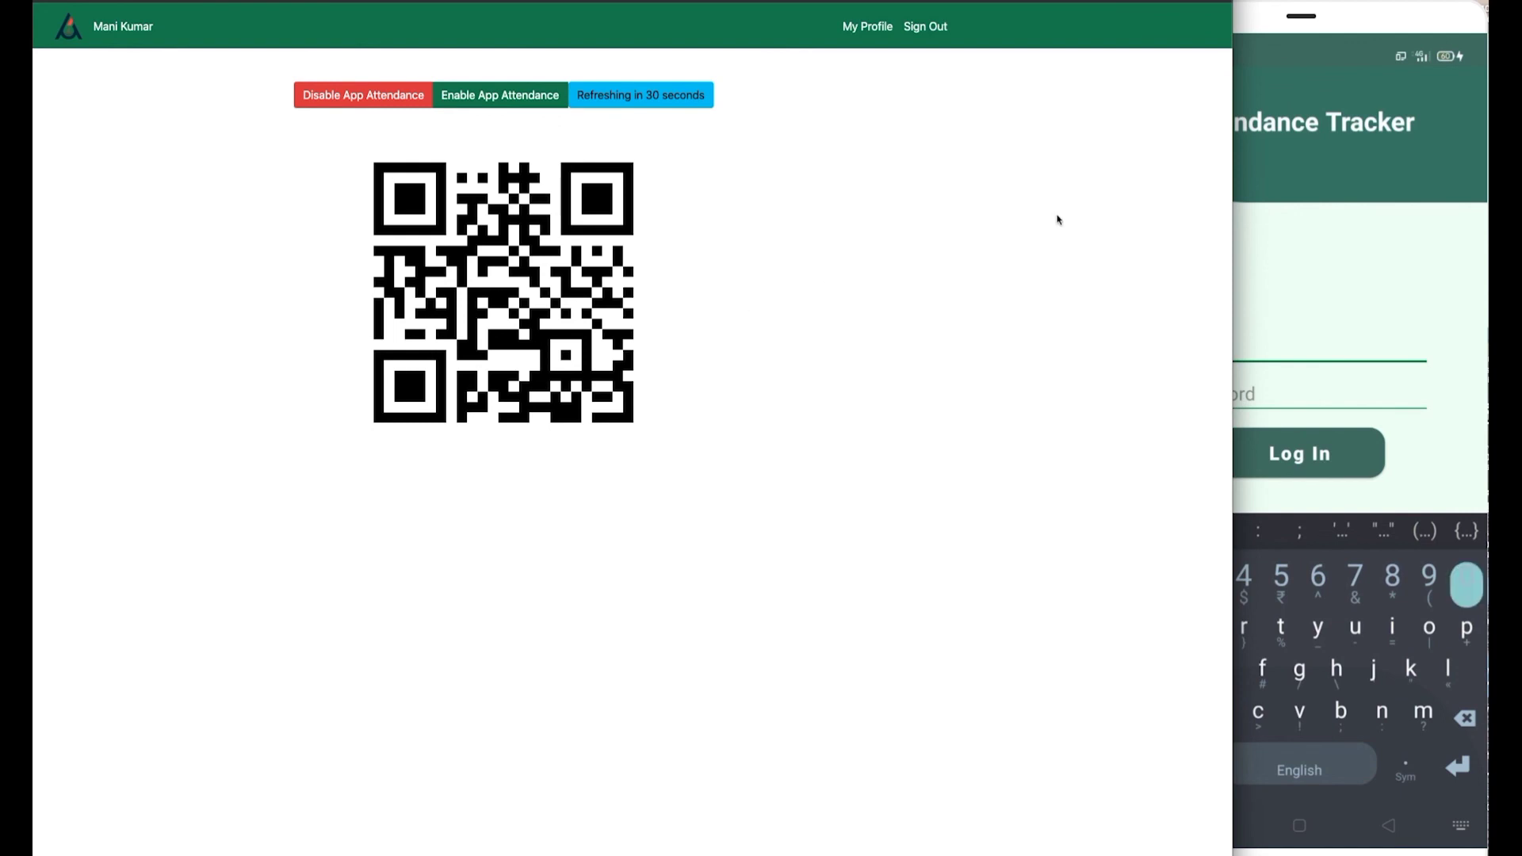
{"action": "left_click", "coordinate": [1234, 217]}
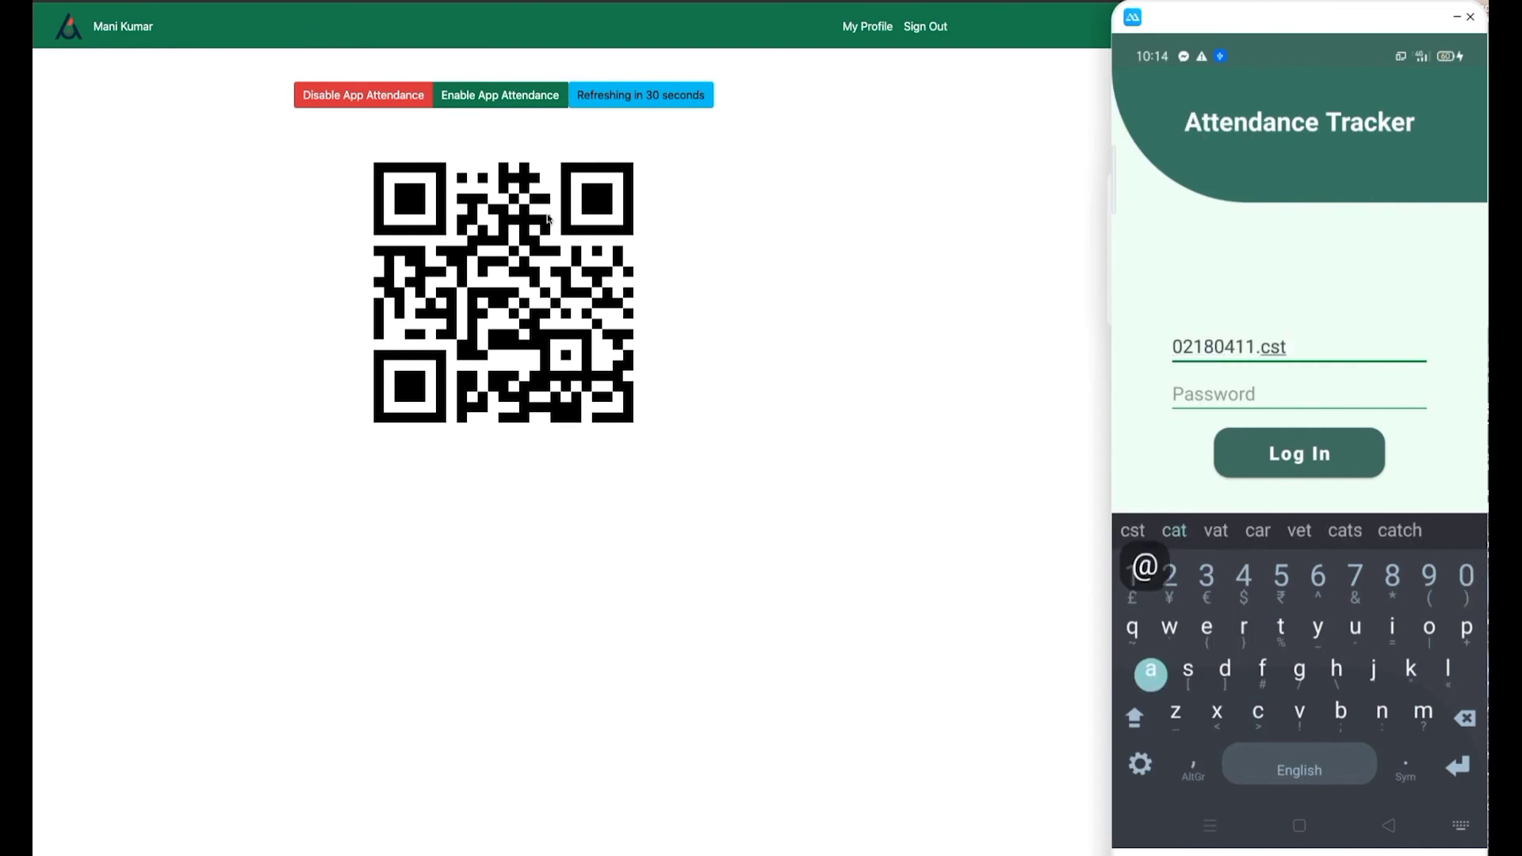
{"action": "left_click", "coordinate": [1299, 394]}
{"action": "type", "text": "11111111"}
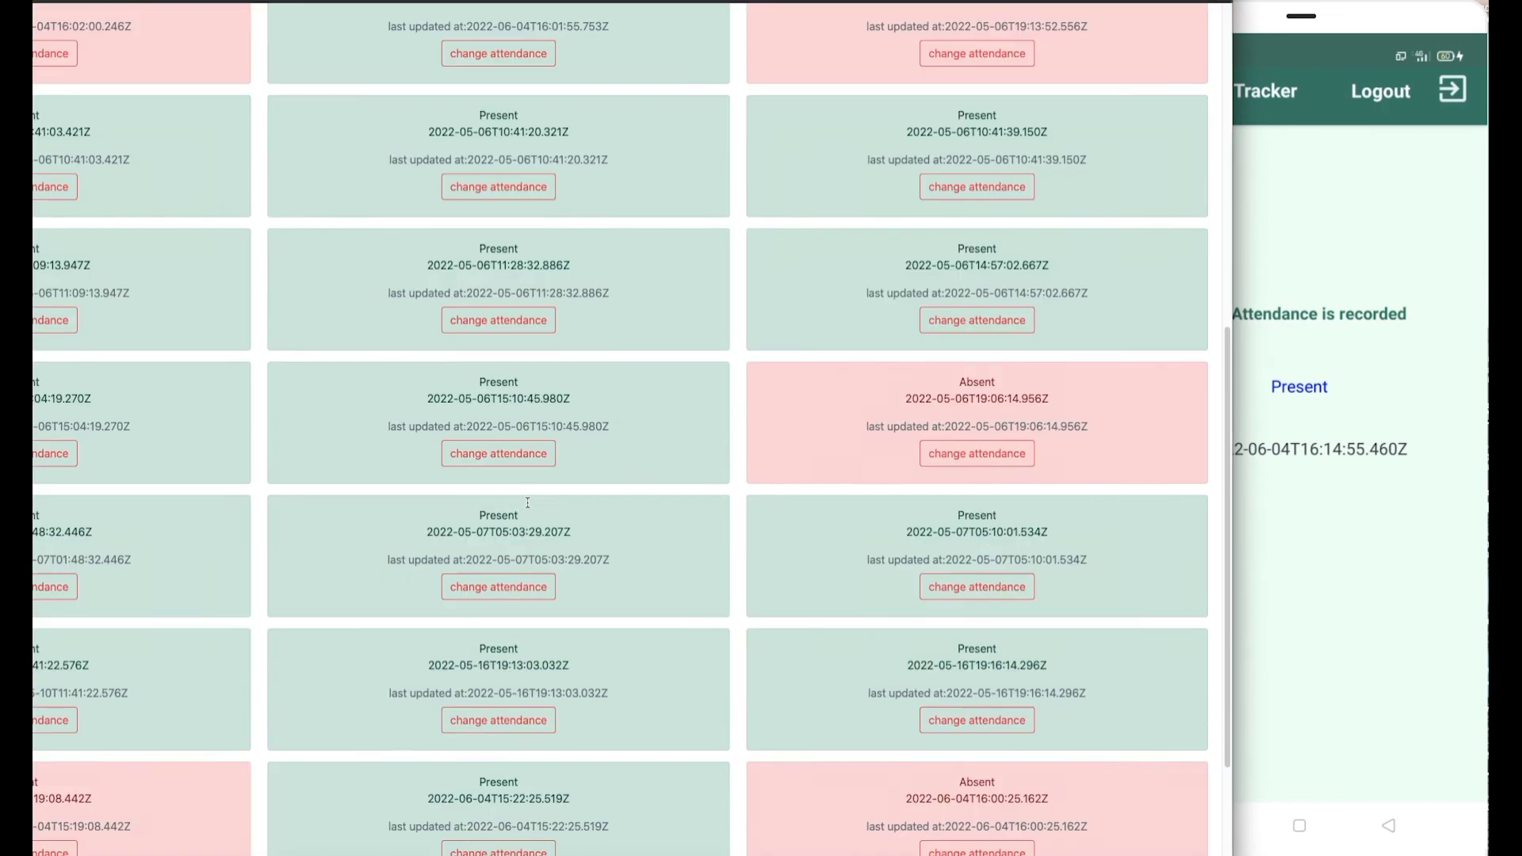
Check the web records for the new Present entry stamped 2022-06-04T16:14:55.460Z, then return to the mobile app.
{"action": "scroll", "coordinate": [527, 504], "scroll_direction": "down", "scroll_amount": 3}
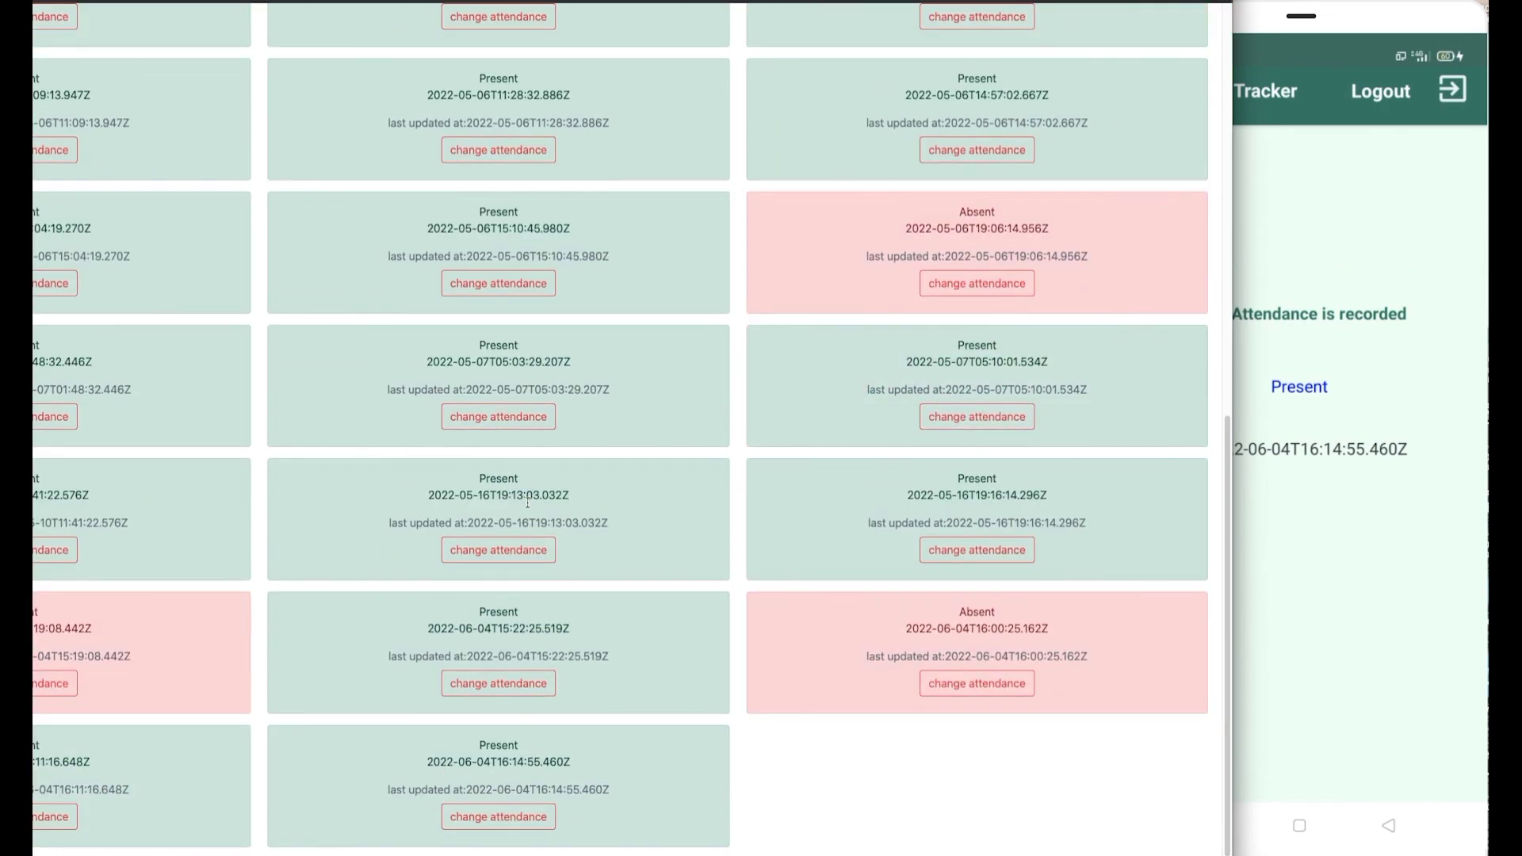
{"action": "left_click", "coordinate": [1321, 608]}
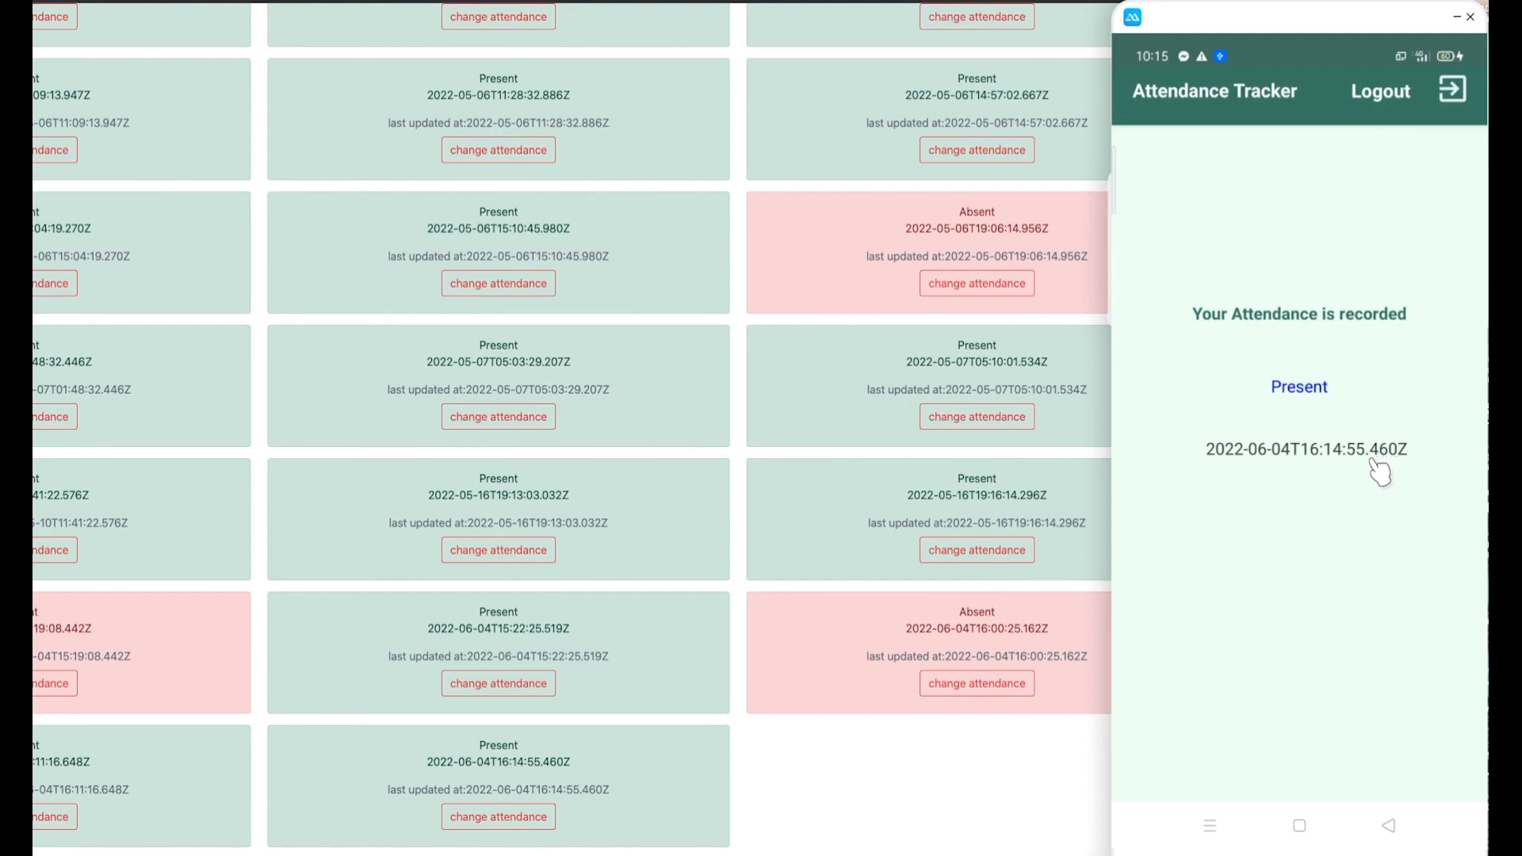
{"action": "left_click", "coordinate": [998, 746]}
{"action": "left_click_drag", "start_coordinate": [615, 789], "coordinate": [381, 789]}
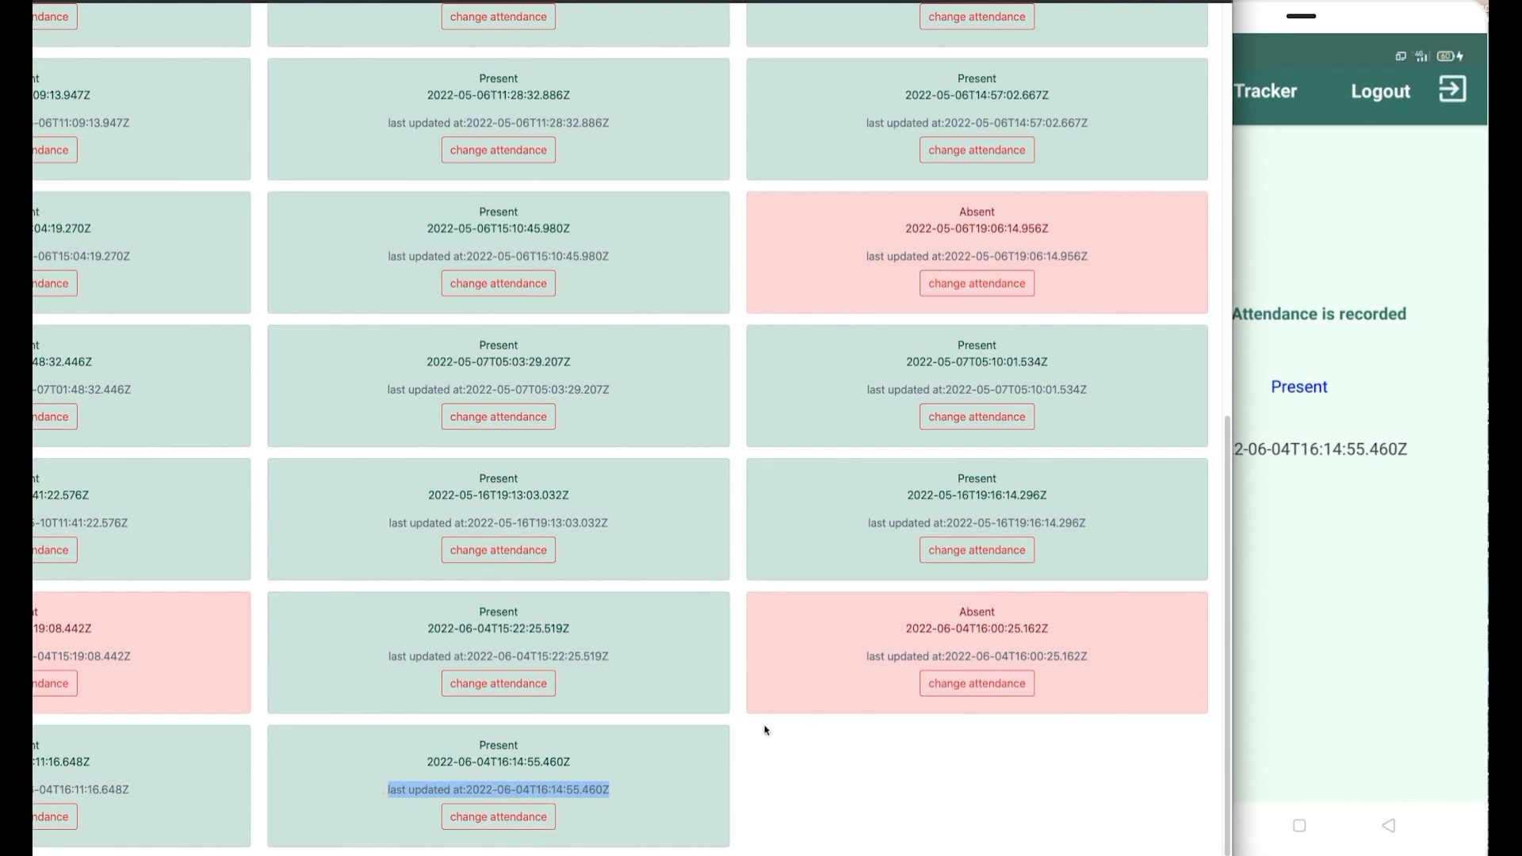
{"action": "left_click", "coordinate": [1306, 450]}
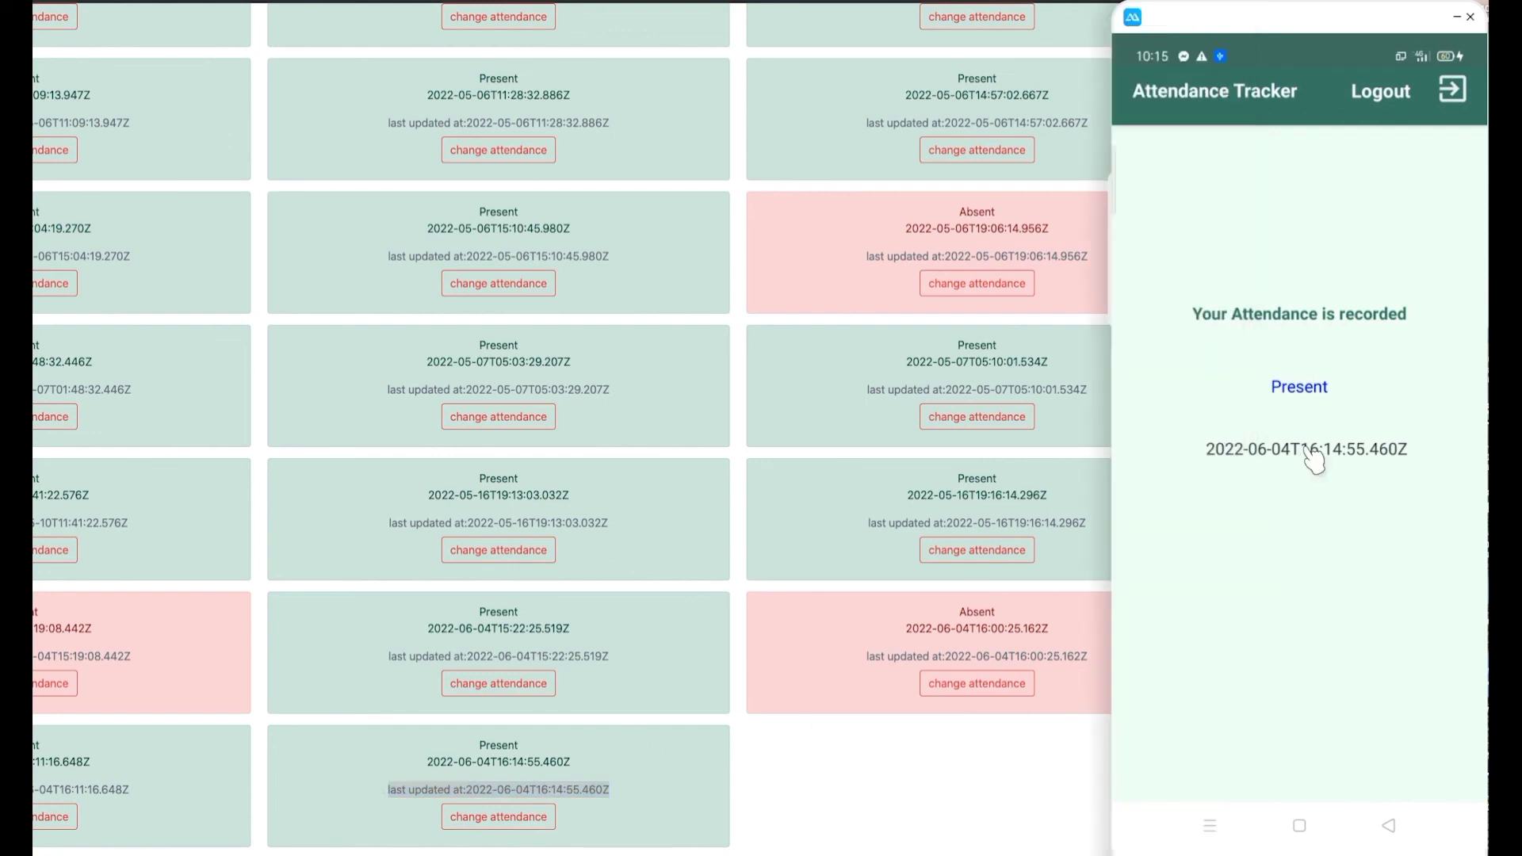